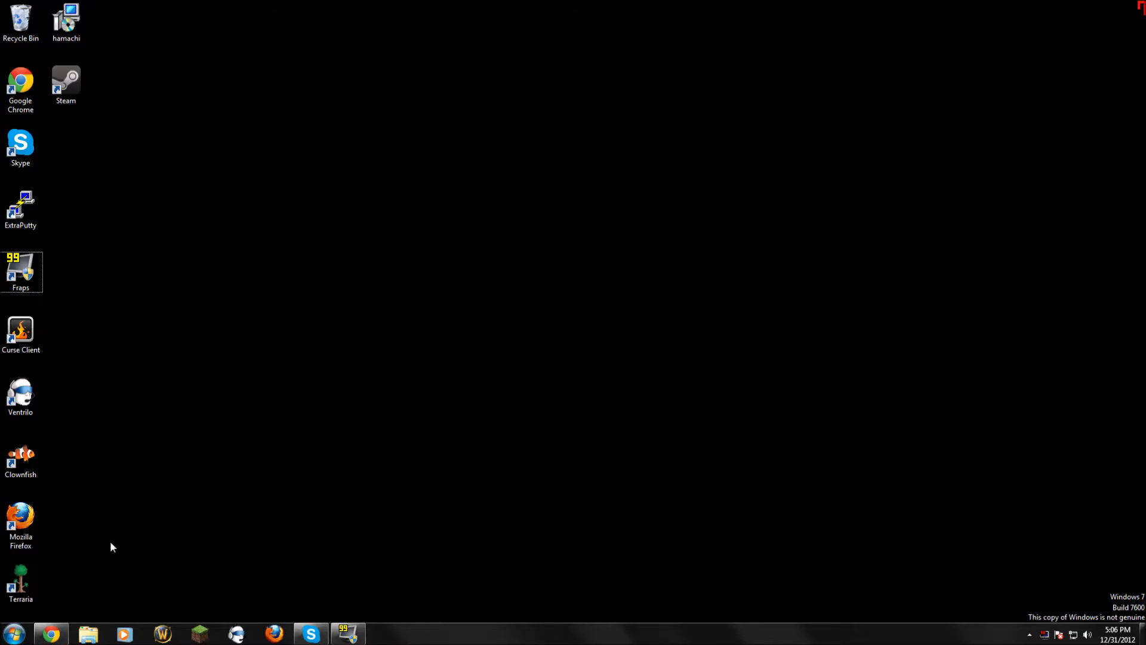
Restore the Chrome window showing the hosting order document with the account's login details.
click(51, 636)
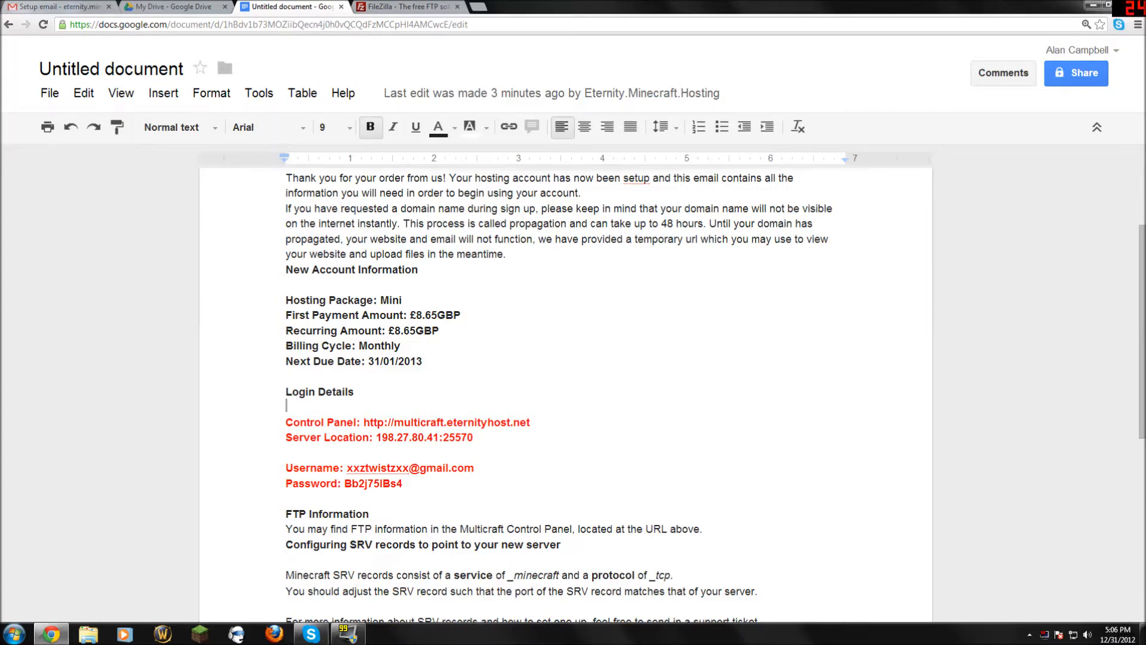
Copy the Control Panel URL from the document and load it in a new tab.
scroll(565, 394, down, 1)
drag(530, 363, 363, 362)
key(ctrl+c)
right_click(377, 361)
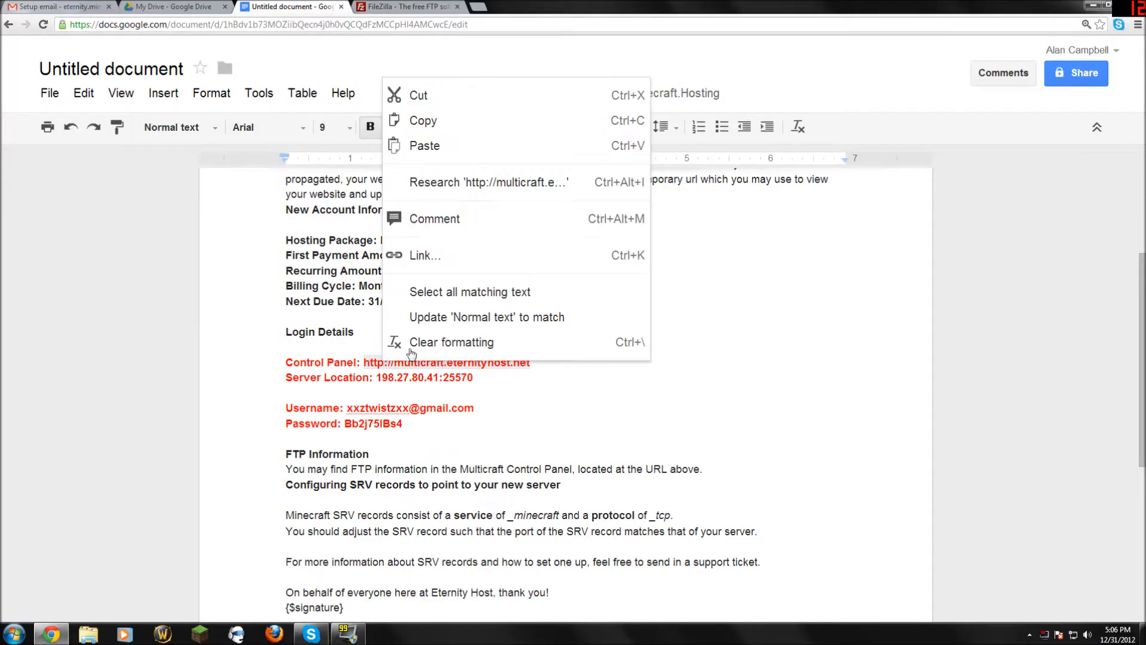
click(397, 120)
key(ctrl+t)
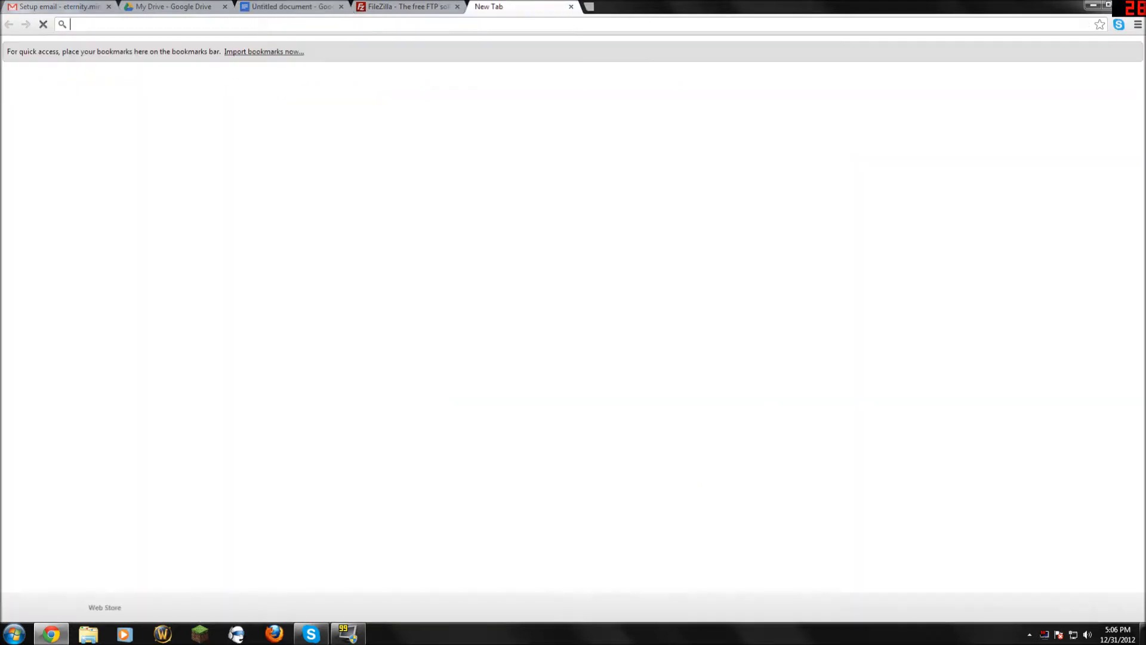
key(ctrl+v)
key(Return)
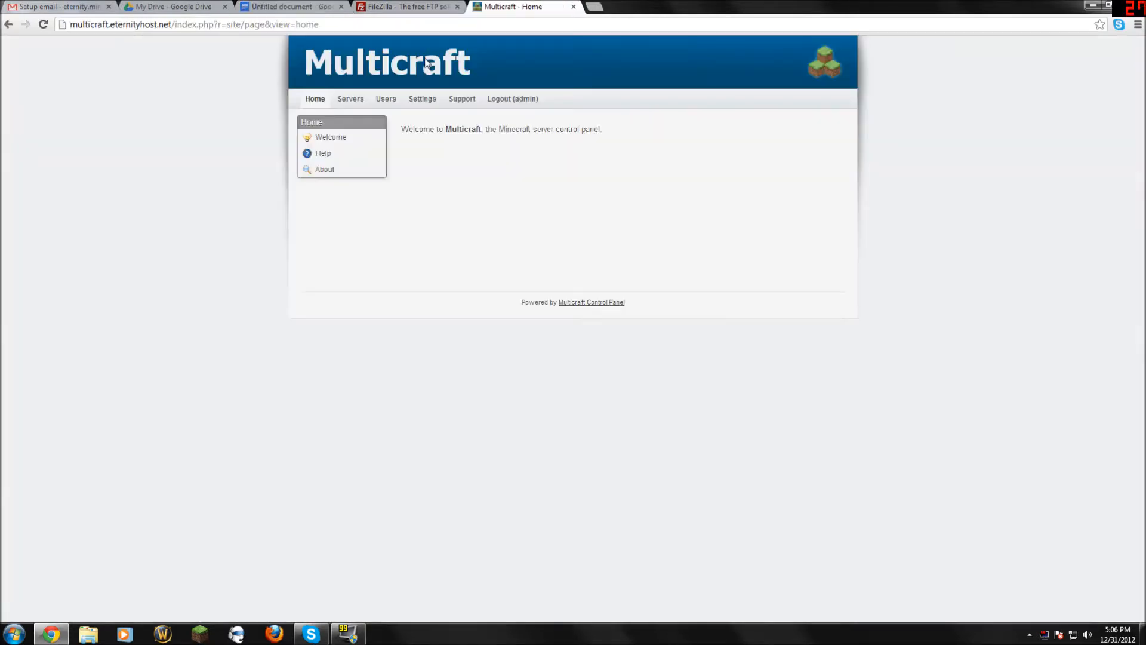
Log out of the existing Multicraft session, open the login form, and return to the document.
click(530, 102)
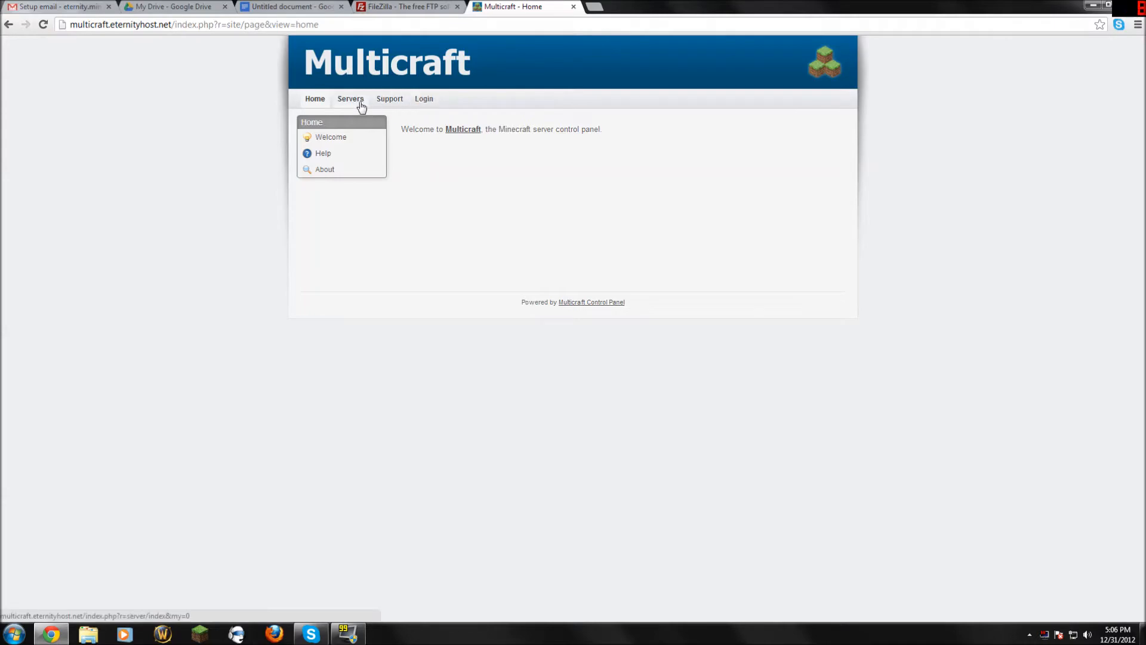
click(424, 100)
click(430, 132)
click(418, 7)
click(173, 7)
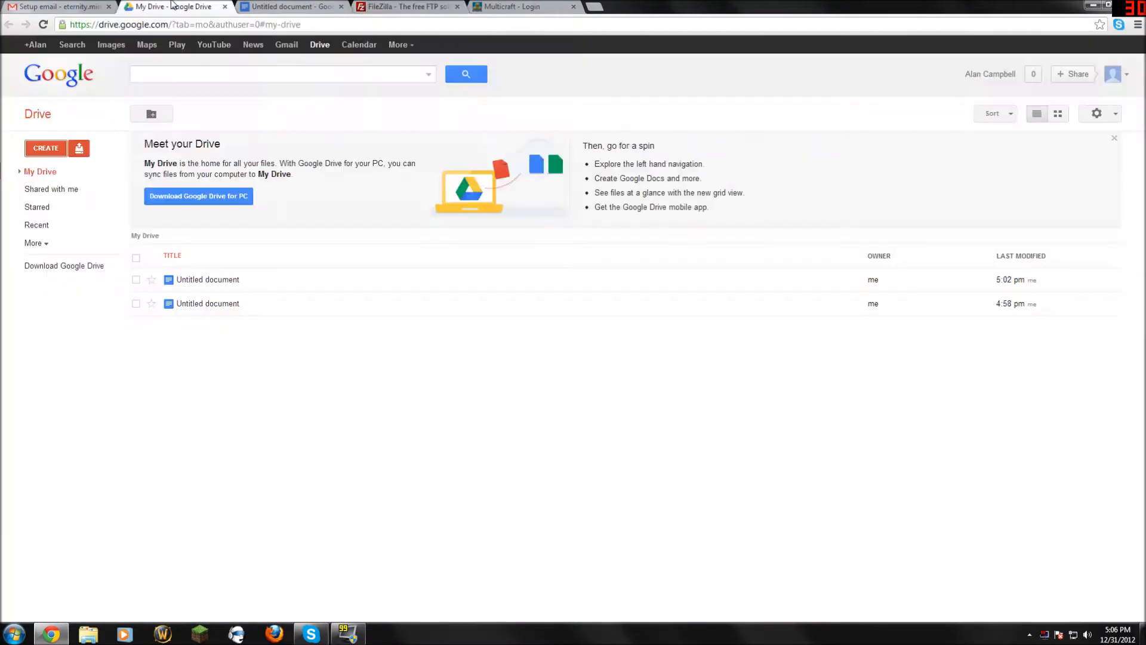
click(287, 7)
Copy the account e-mail from the document into the Multicraft Name field.
click(387, 408)
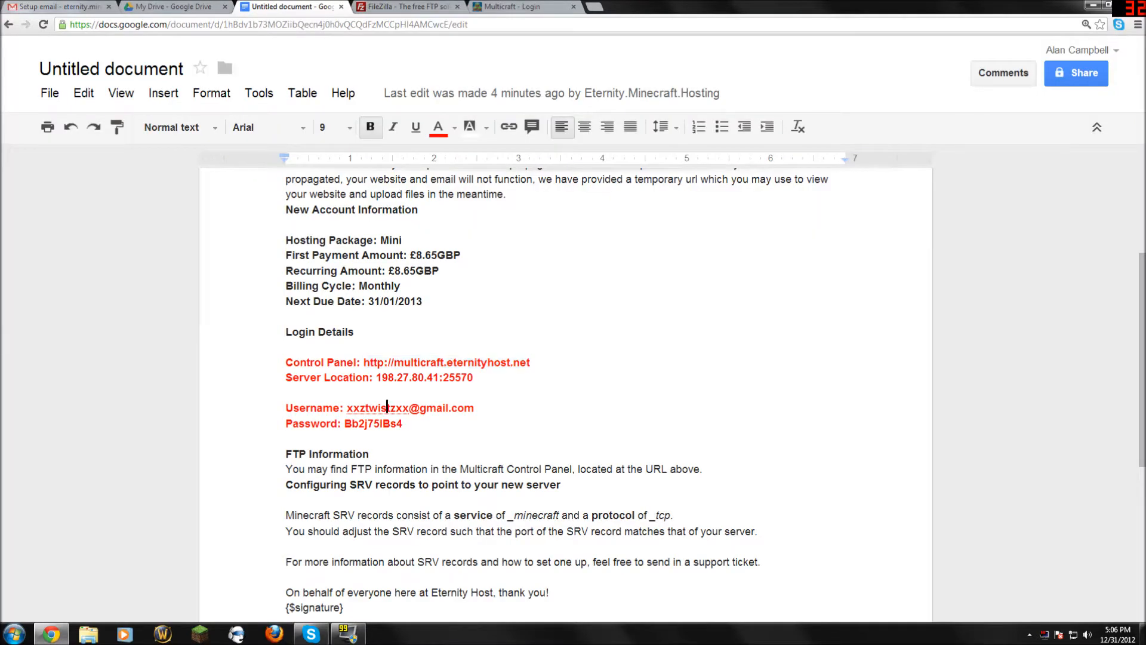
drag(476, 407, 346, 408)
right_click(368, 407)
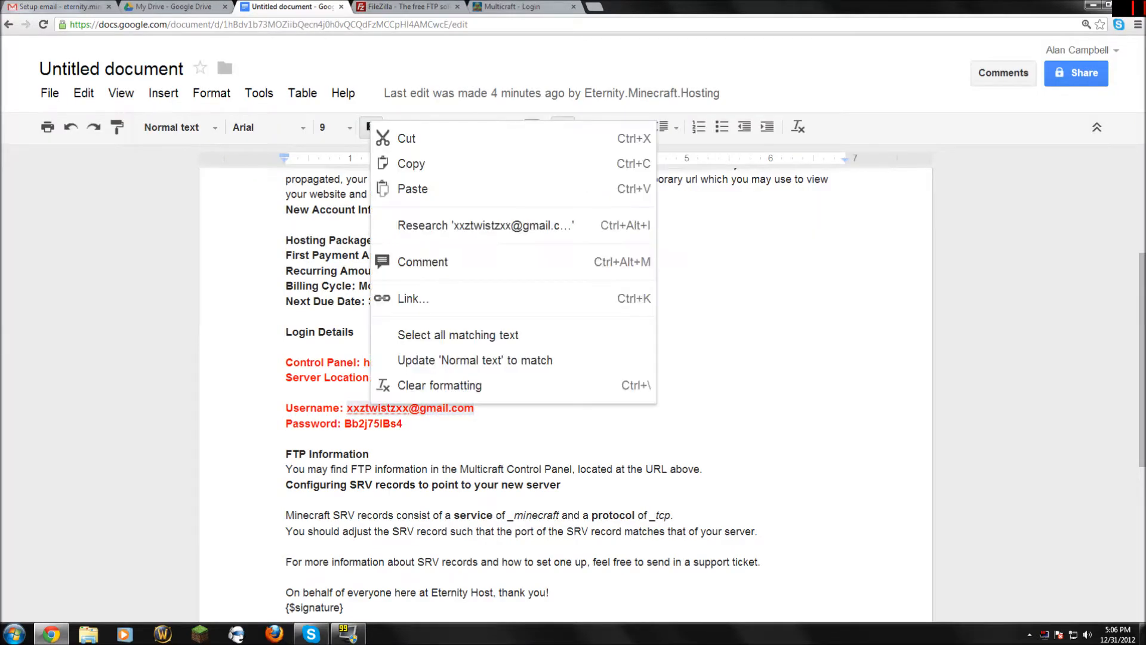
click(382, 161)
key(ctrl+5)
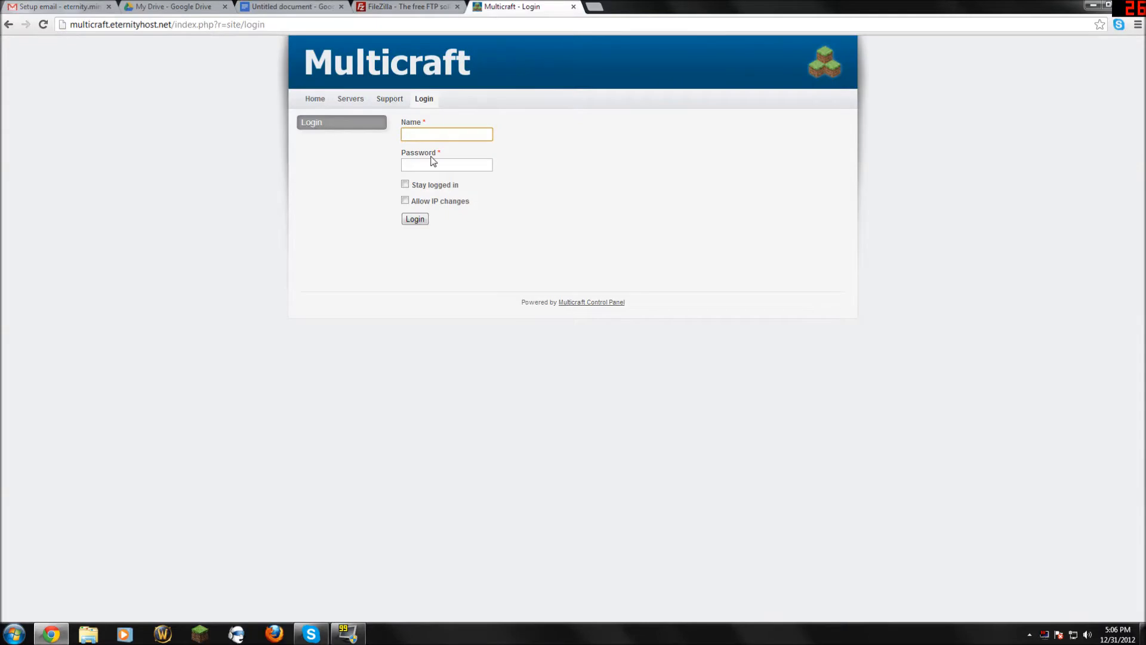
key(ctrl+v)
Copy the account password from the document into the Multicraft Password field.
click(403, 6)
click(303, 6)
click(206, 6)
click(293, 6)
drag(403, 423, 345, 423)
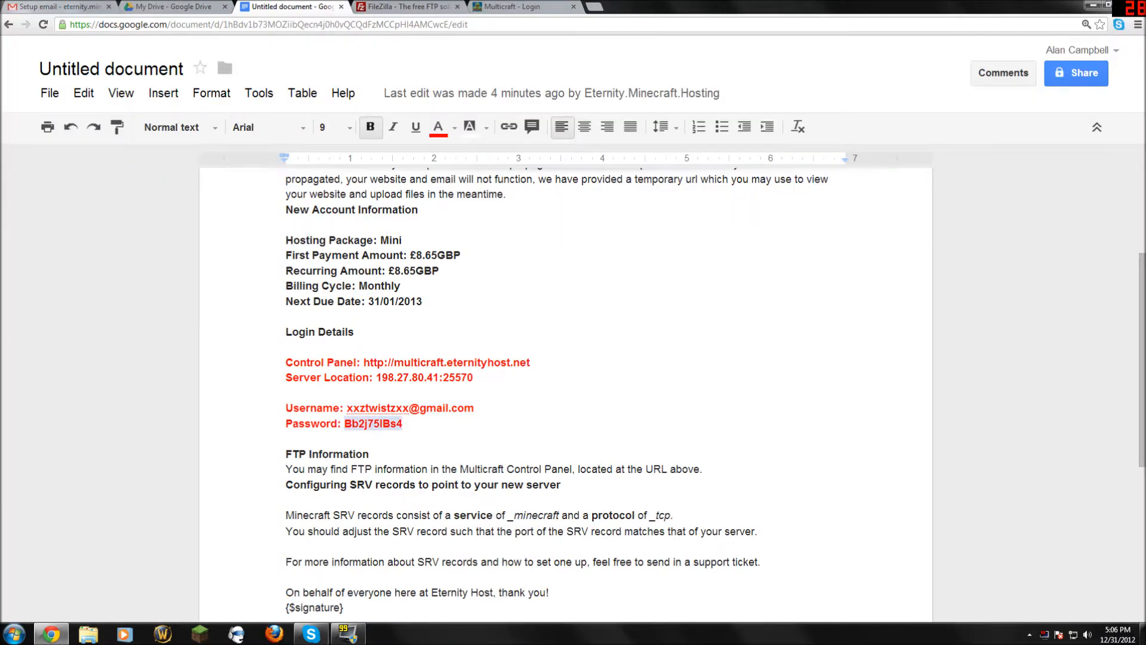
right_click(358, 423)
click(370, 181)
key(ctrl+Tab)
key(ctrl+Tab)
key(Tab)
key(ctrl+v)
Log in, check the Players list under Advanced, then open the server's View Server page.
click(415, 219)
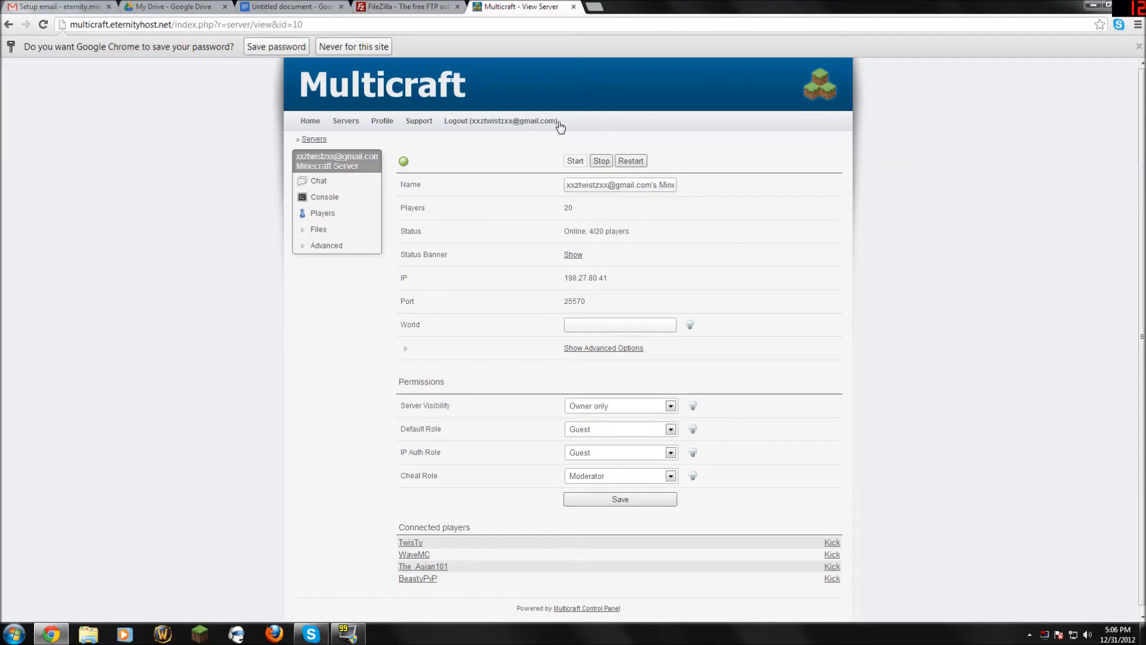
click(325, 248)
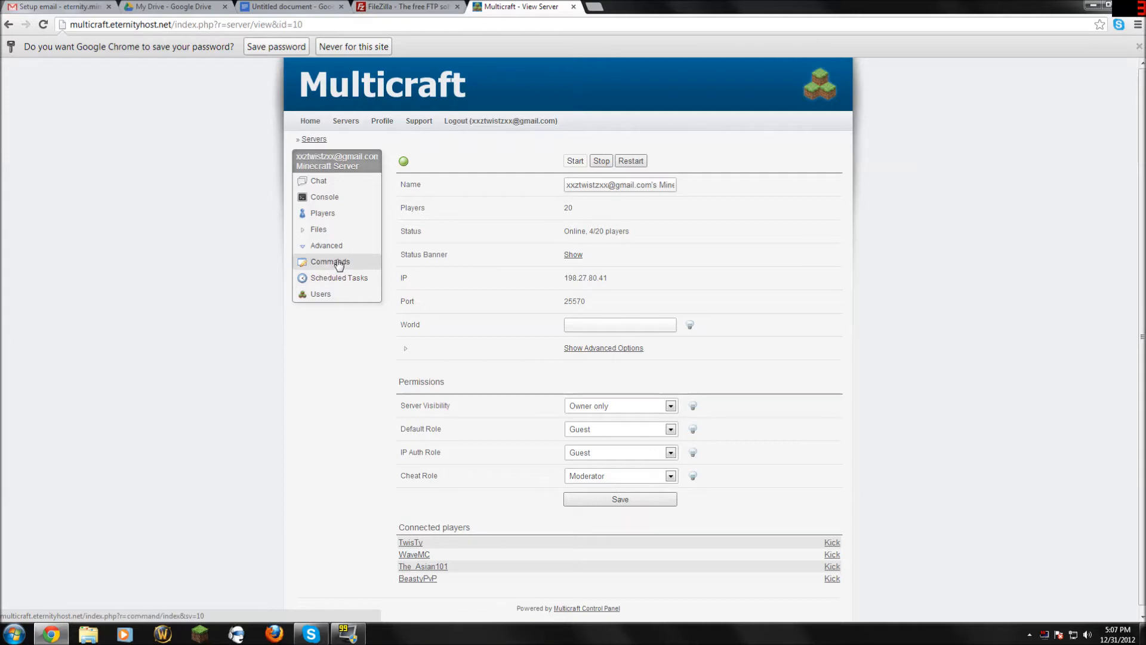
click(332, 219)
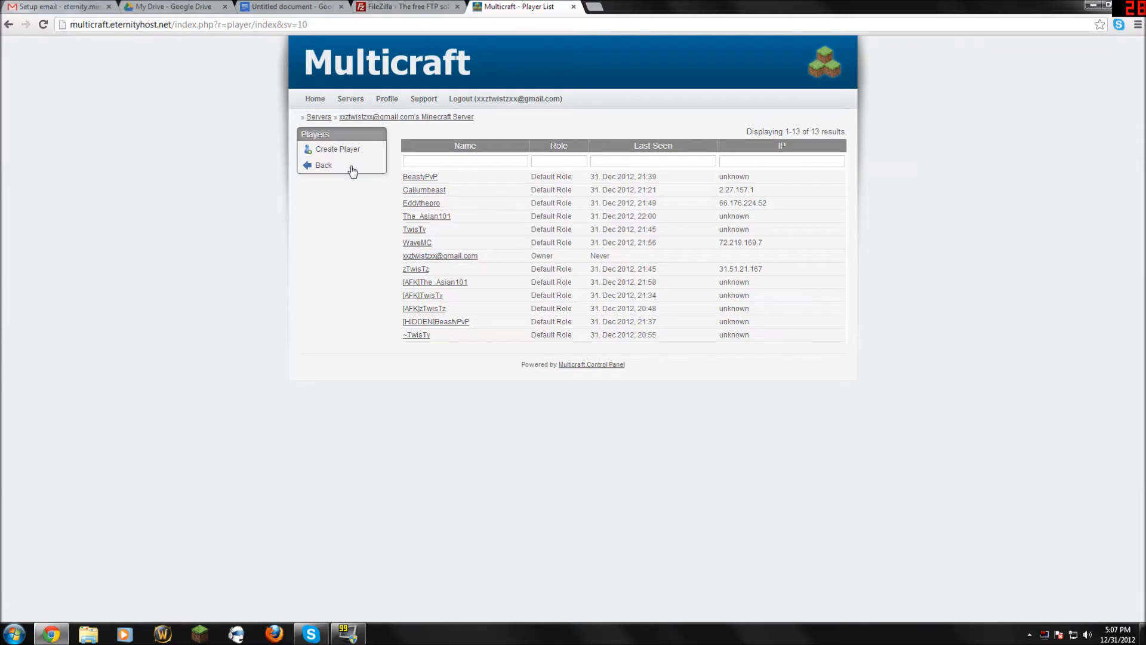
click(356, 101)
click(467, 185)
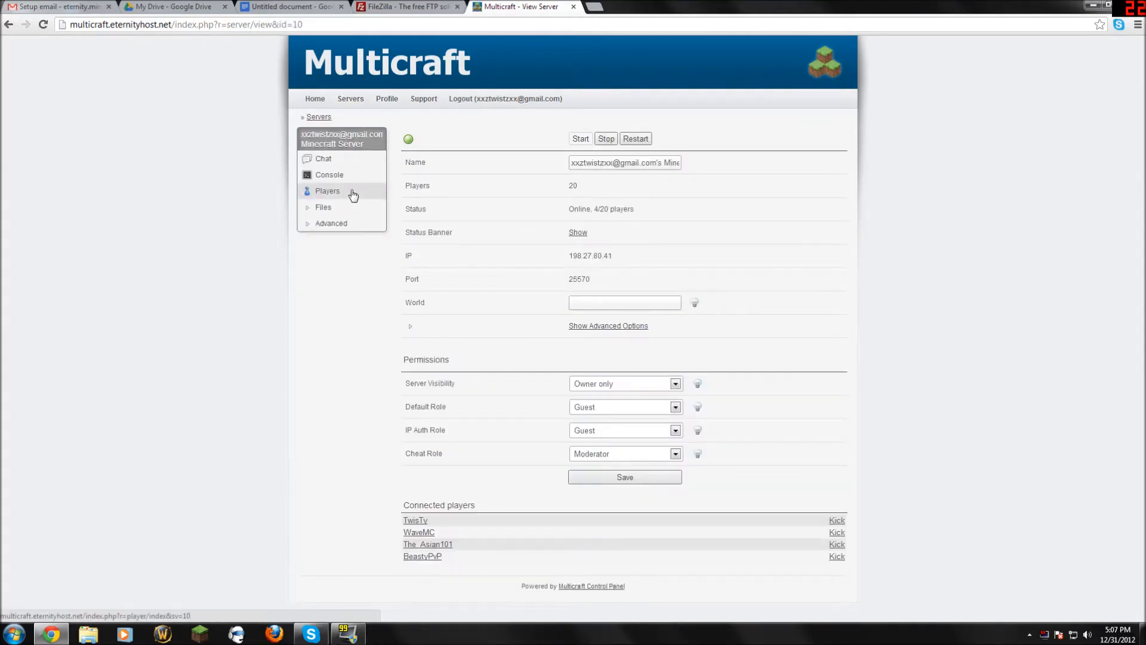
Log in to Multicraft's FTP File Access browser, then switch to the FileZilla homepage tab.
click(339, 209)
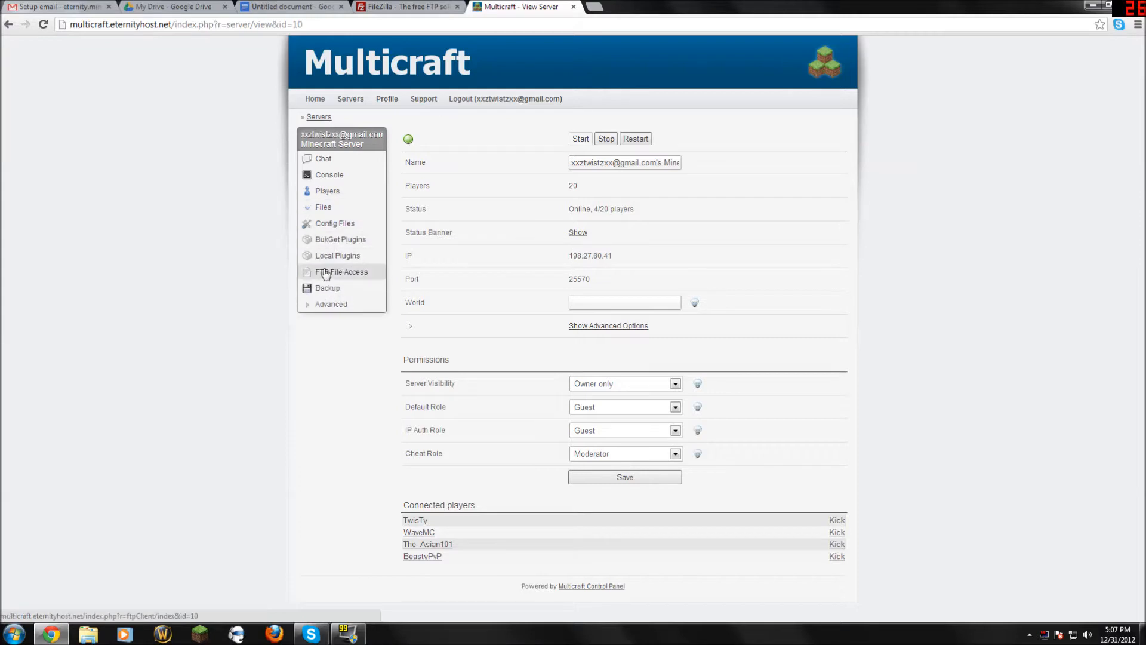
click(325, 273)
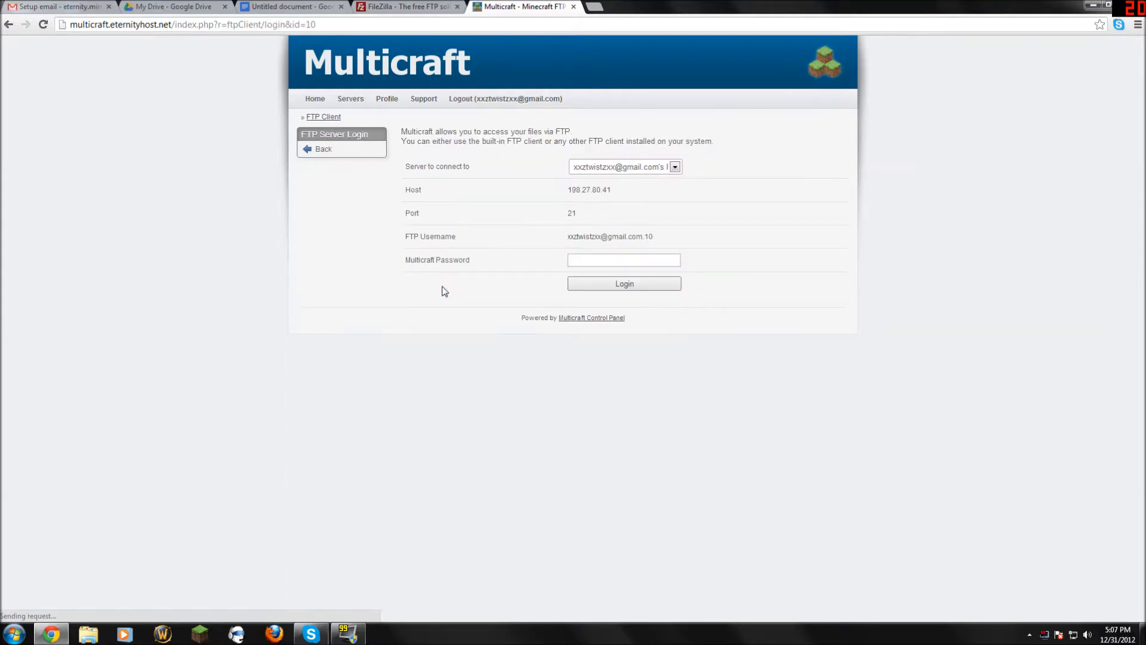
click(588, 262)
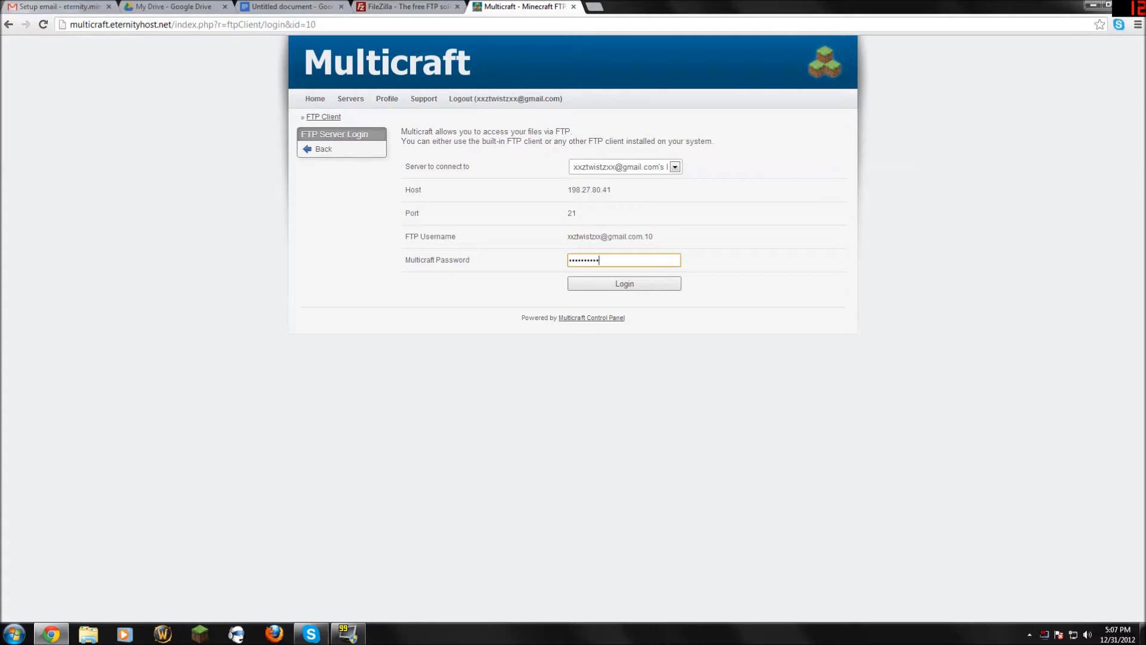
click(604, 284)
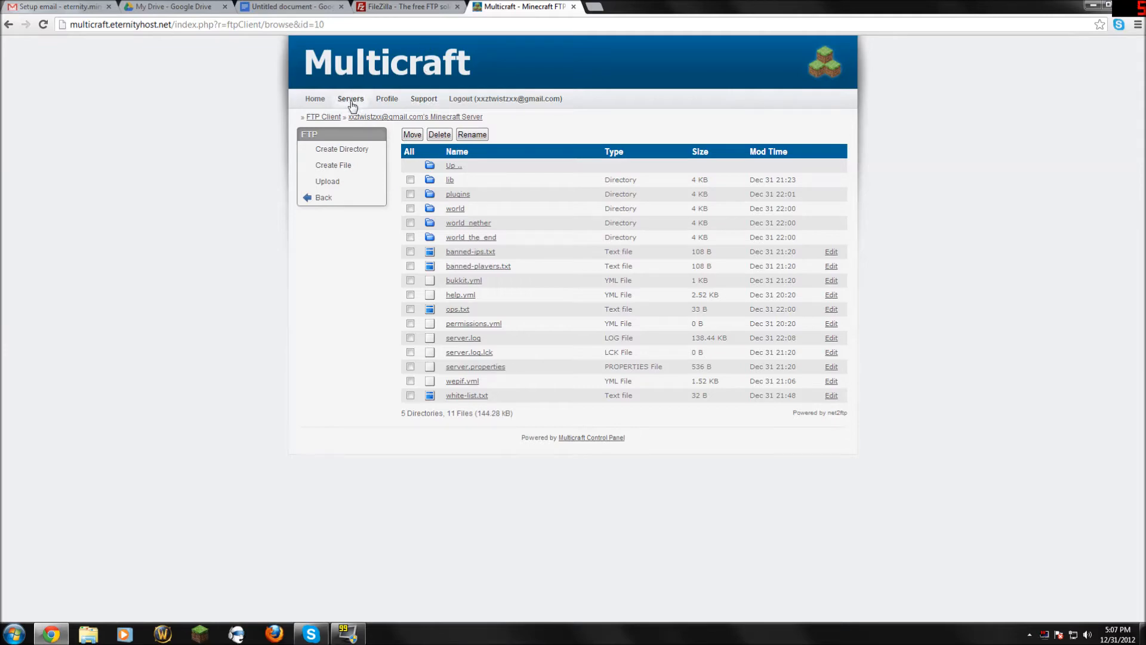
click(397, 7)
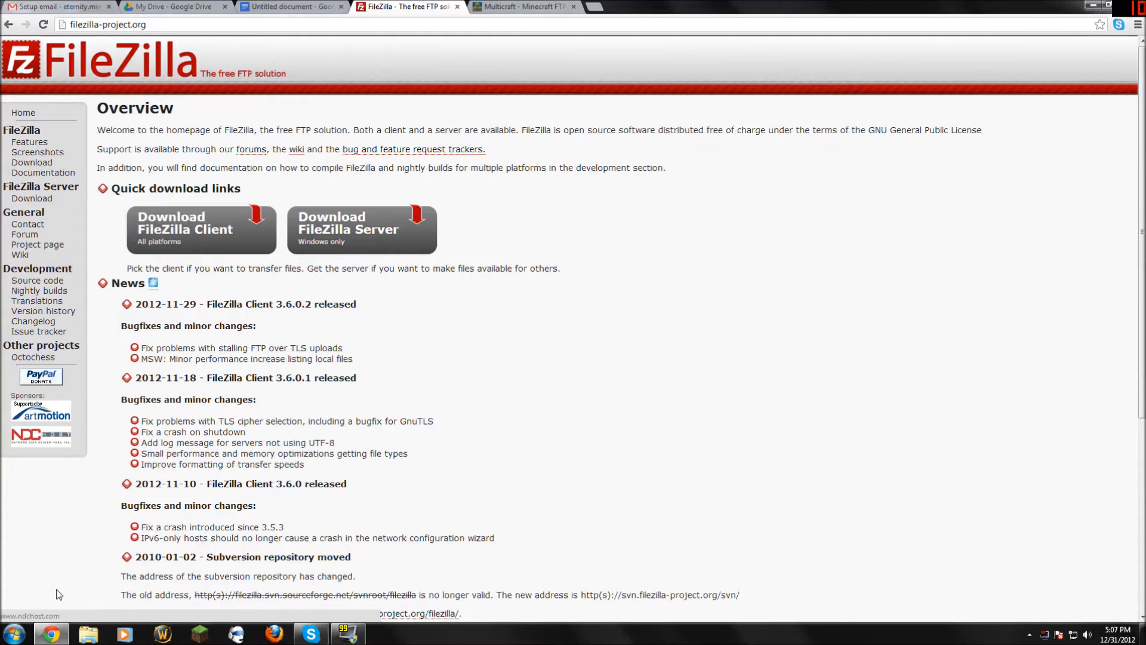
Launch FileZilla from the Start menu, move it aside, and return to Multicraft's FTP listing.
click(14, 634)
click(59, 386)
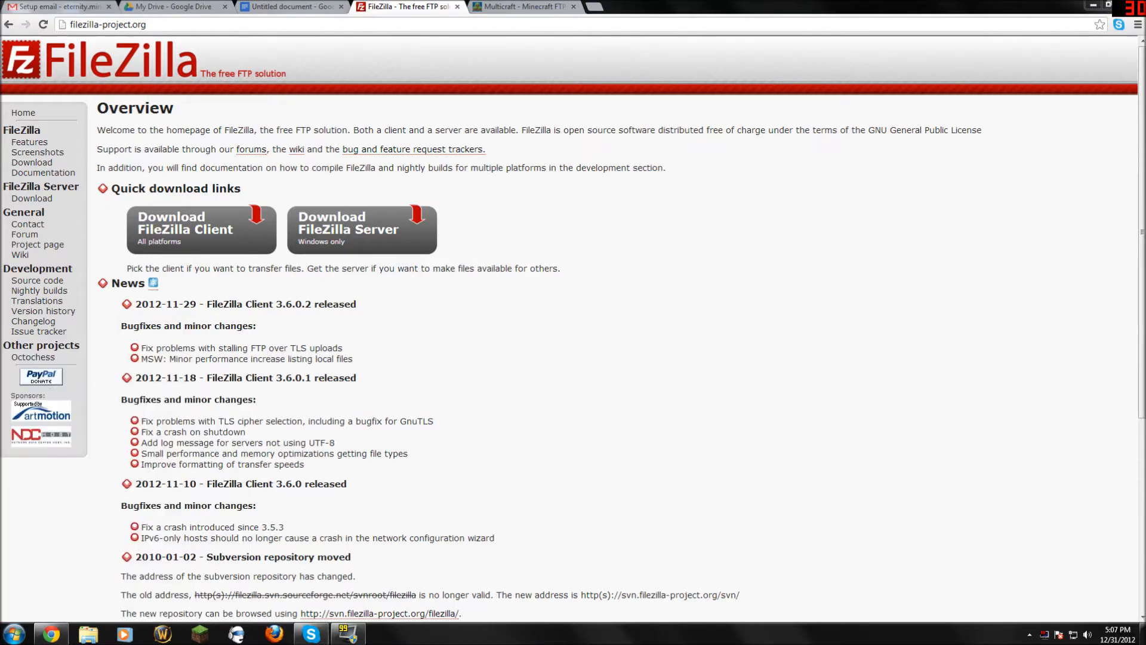
drag(596, 128, 706, 126)
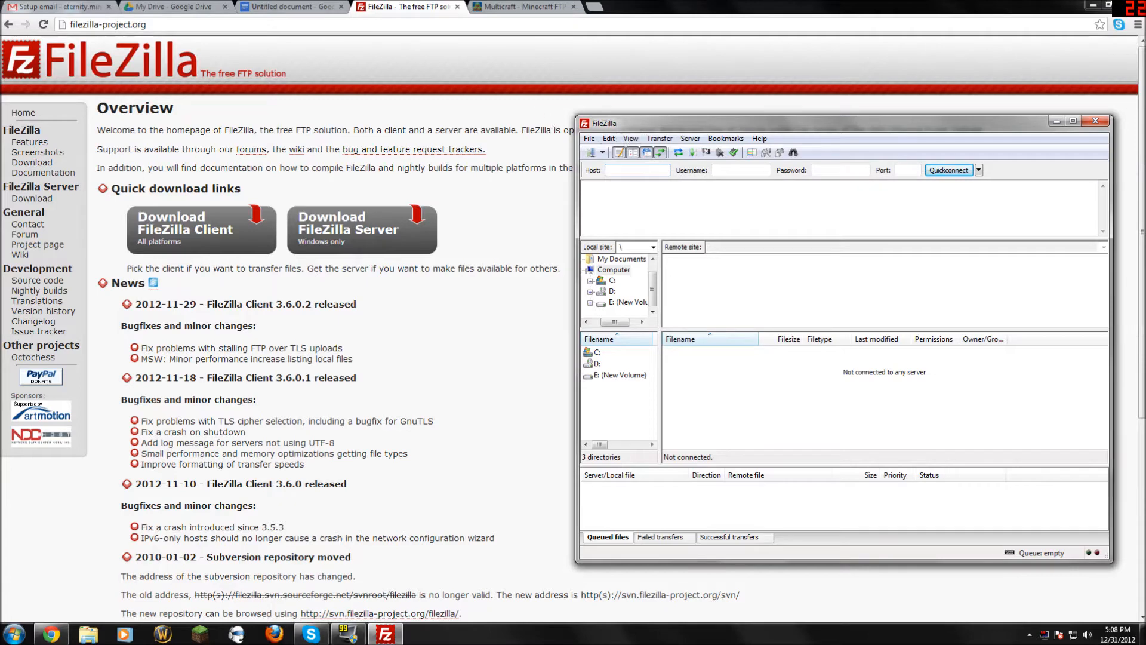
click(484, 7)
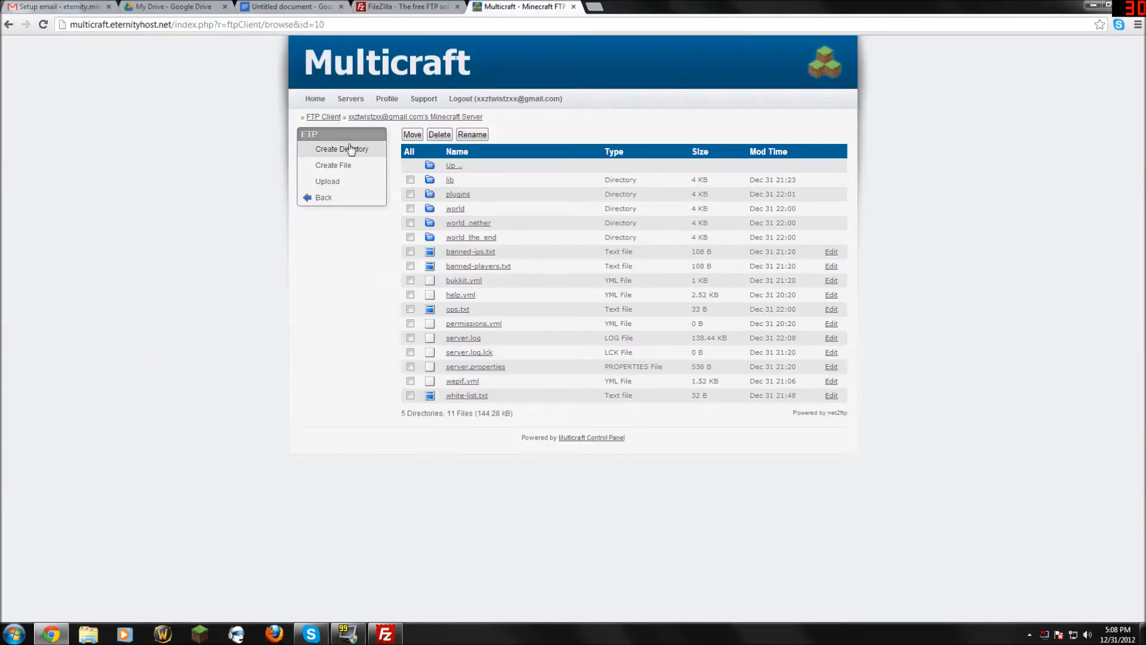
Open Multicraft's FTP connection details and paste Host 198.27.80.41 into FileZilla.
click(323, 197)
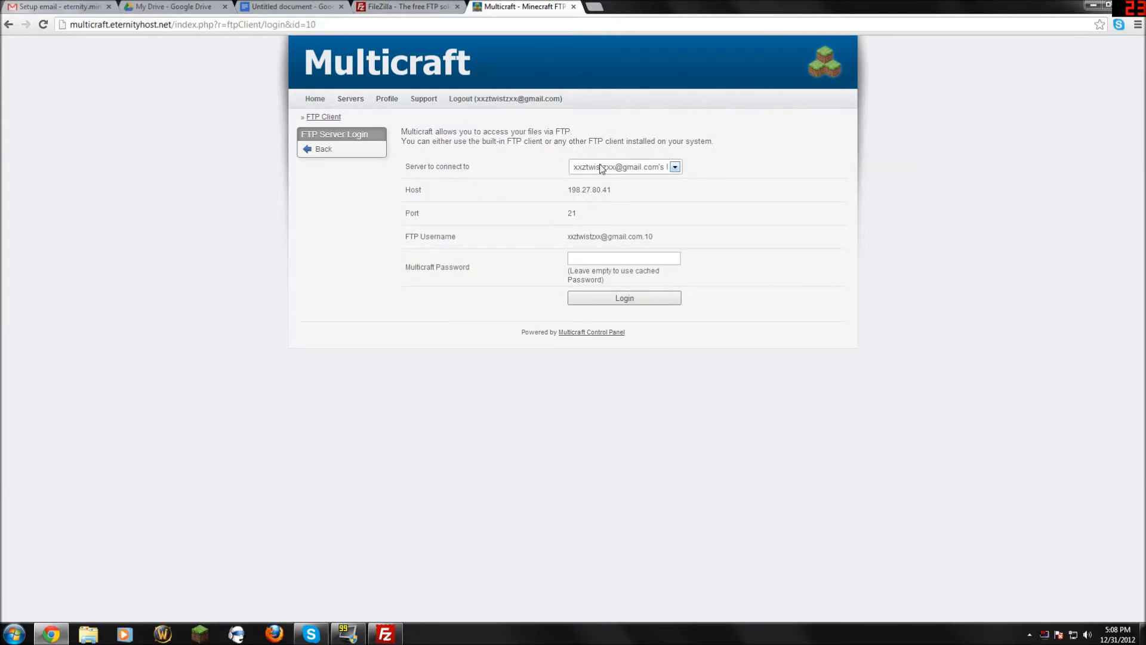
click(333, 149)
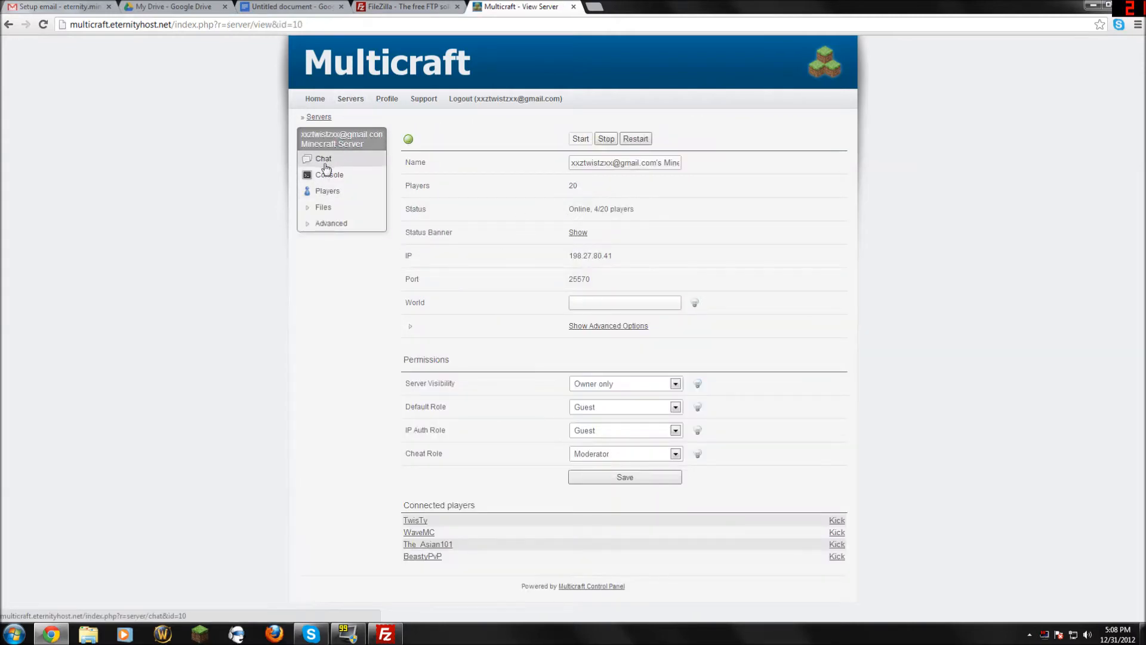
click(330, 209)
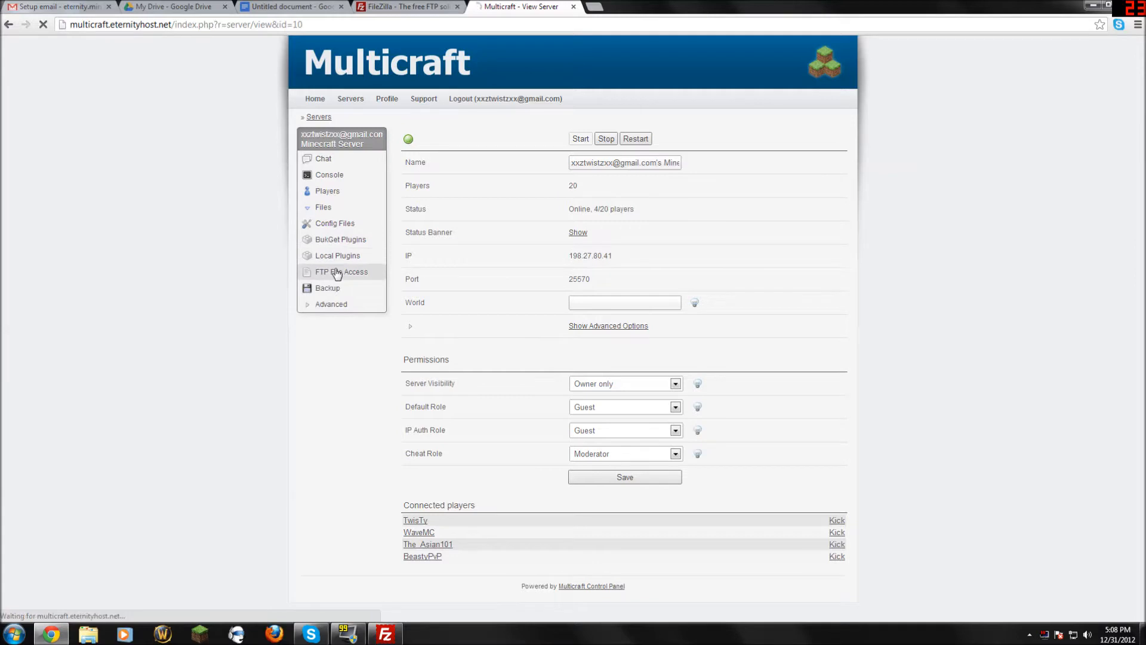
click(335, 270)
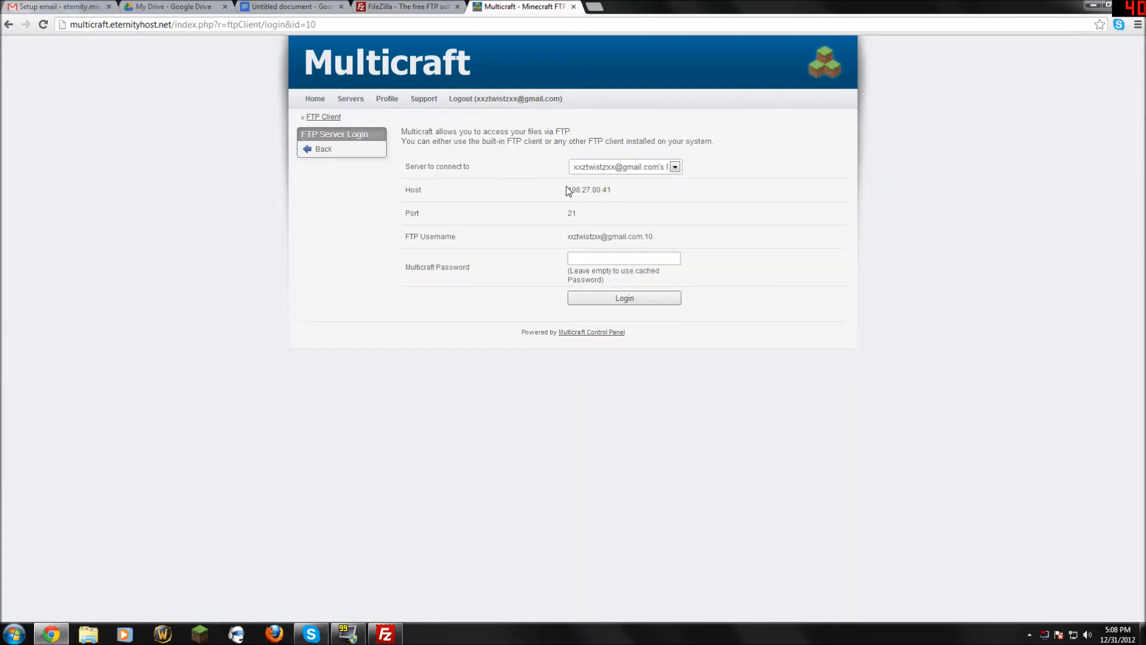
drag(566, 190, 611, 190)
right_click(600, 191)
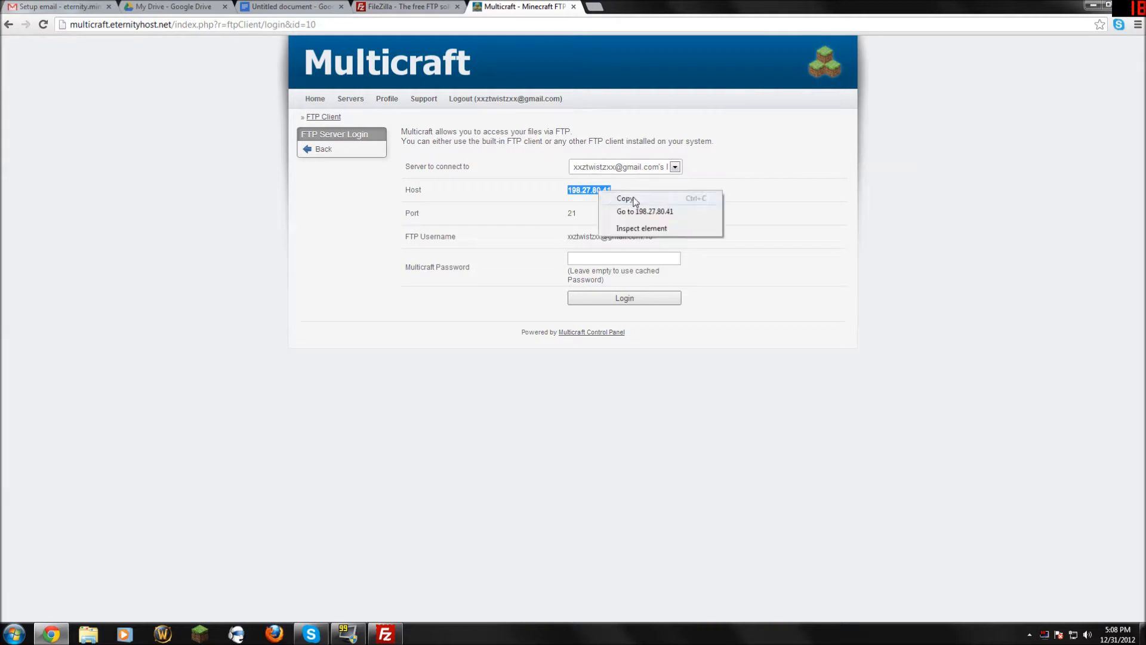
click(627, 199)
click(387, 634)
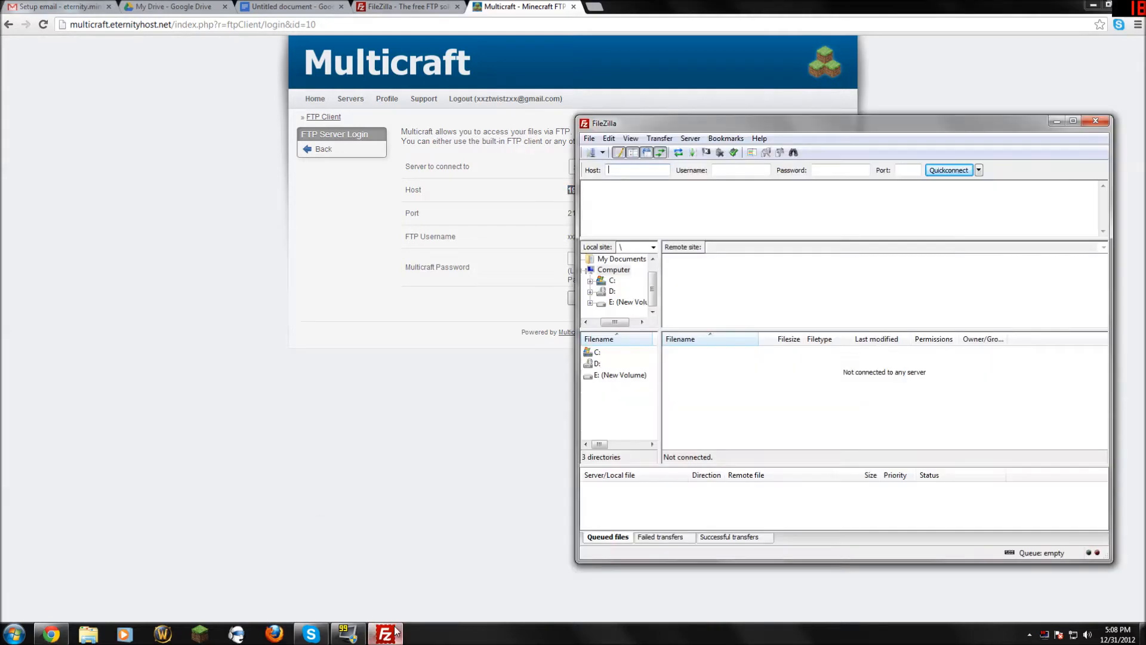
key(ctrl+v)
drag(866, 128, 955, 118)
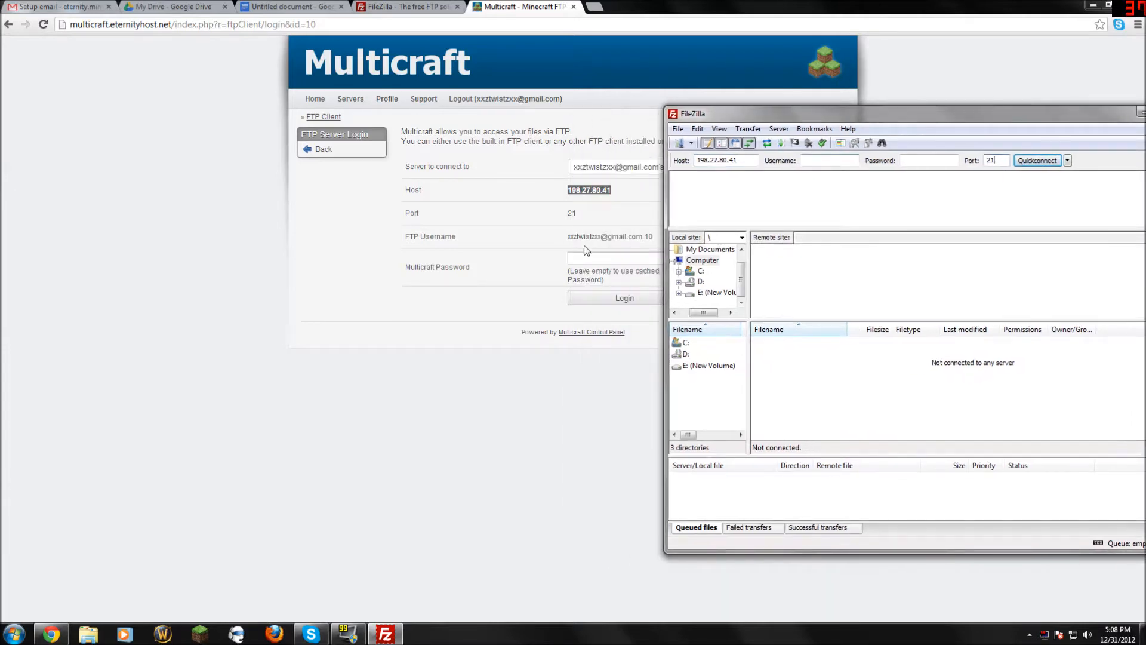
Copy the FTP username from Multicraft into FileZilla's Username field.
click(569, 237)
mouse_move(566, 237)
mouse_down()
mouse_move(662, 239)
mouse_move(570, 237)
mouse_up()
click(659, 239)
right_click(585, 238)
click(633, 246)
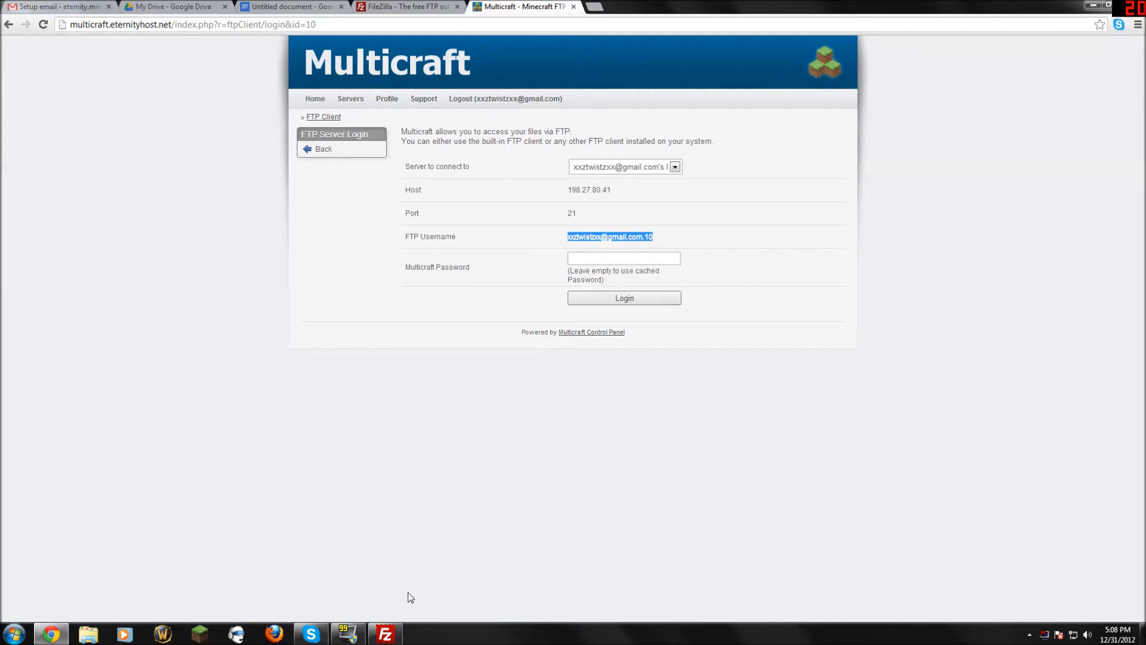
click(385, 634)
click(816, 161)
key(ctrl+v)
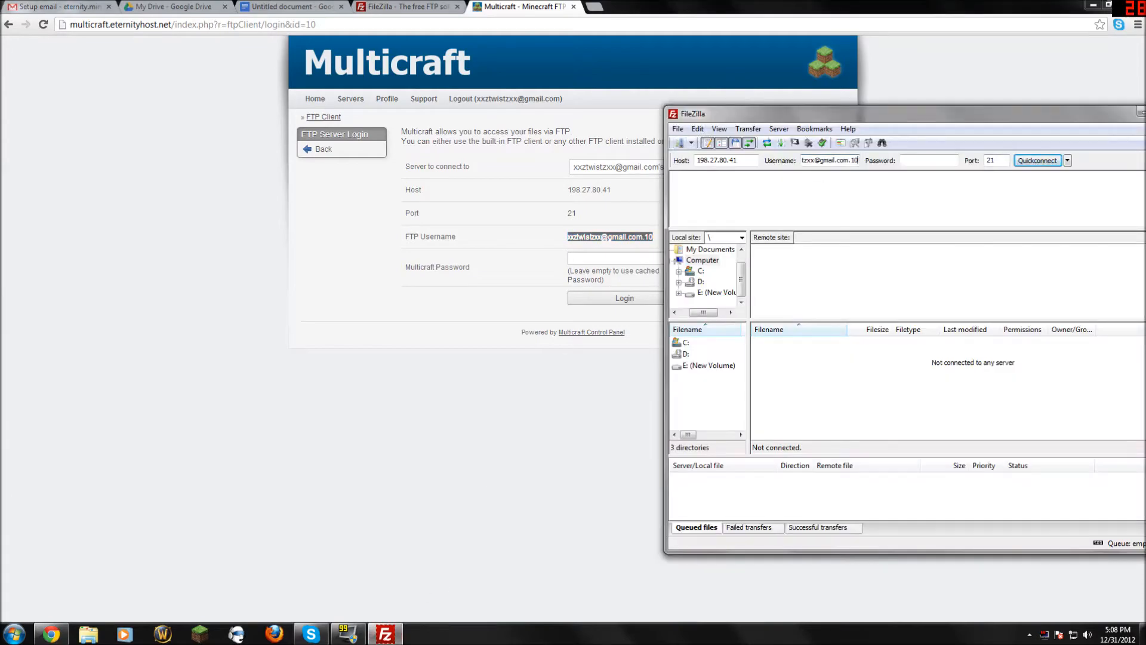
Paste the account password from the Google Doc into FileZilla and Quickconnect.
click(488, 278)
click(298, 6)
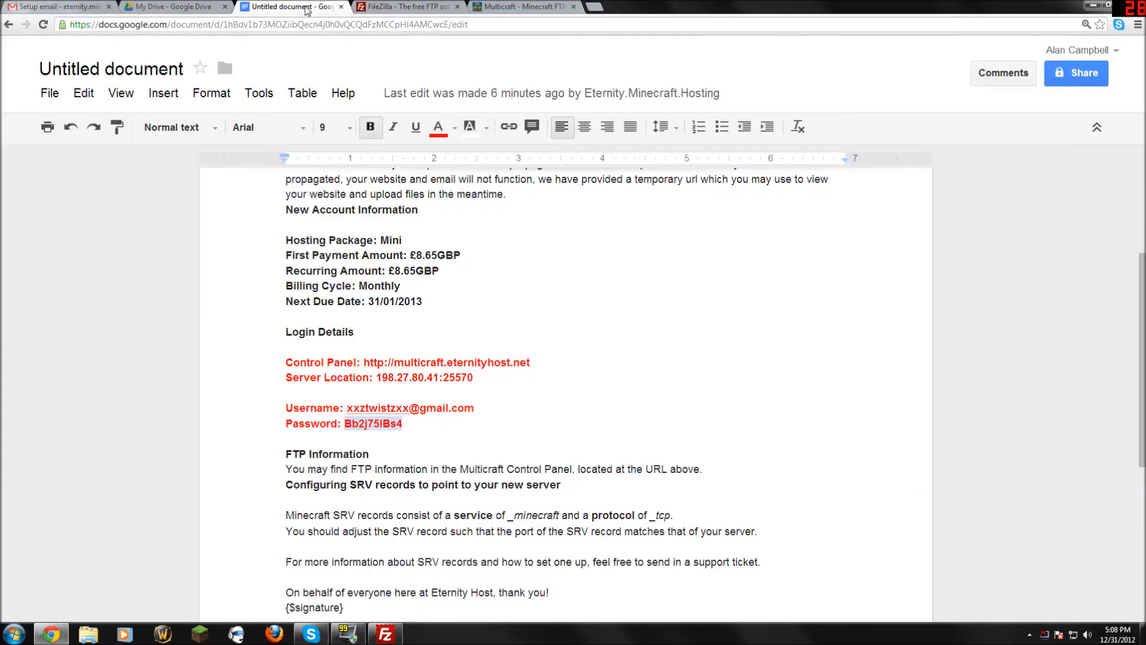
drag(404, 423, 345, 423)
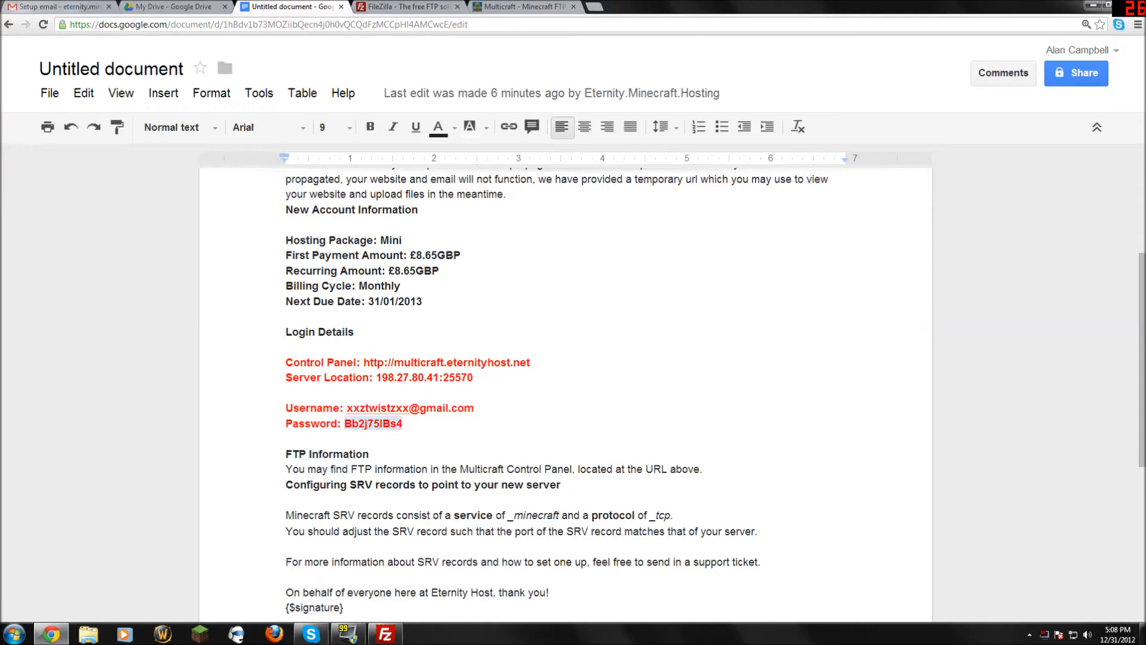
right_click(356, 422)
click(394, 181)
click(510, 7)
click(623, 258)
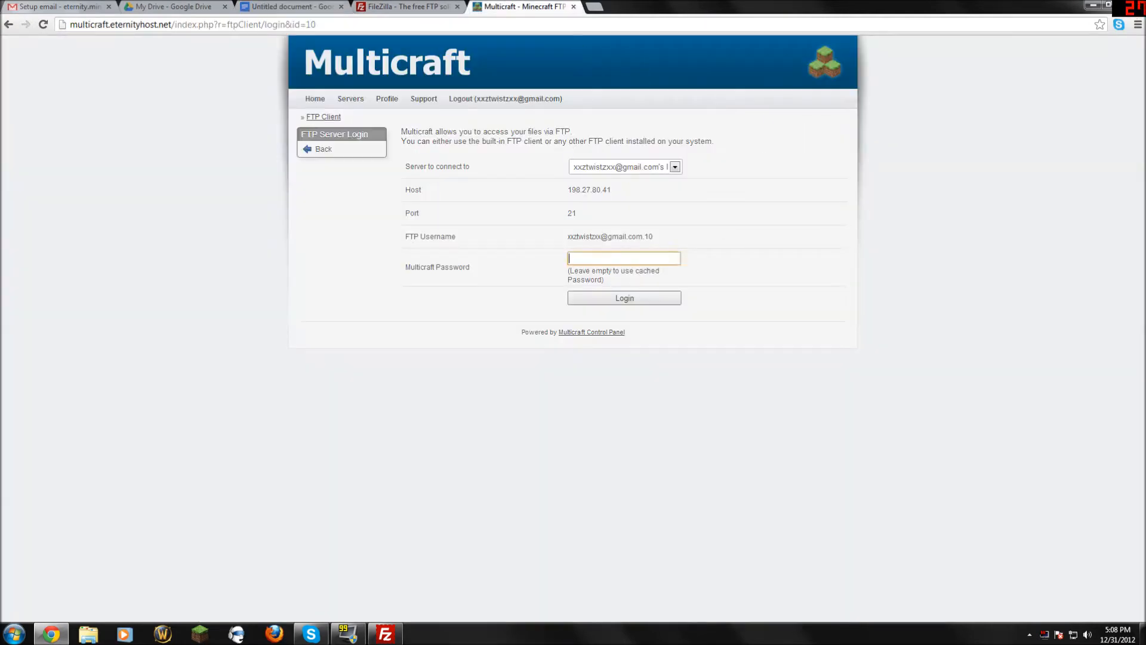
click(388, 634)
key(ctrl+v)
click(1037, 160)
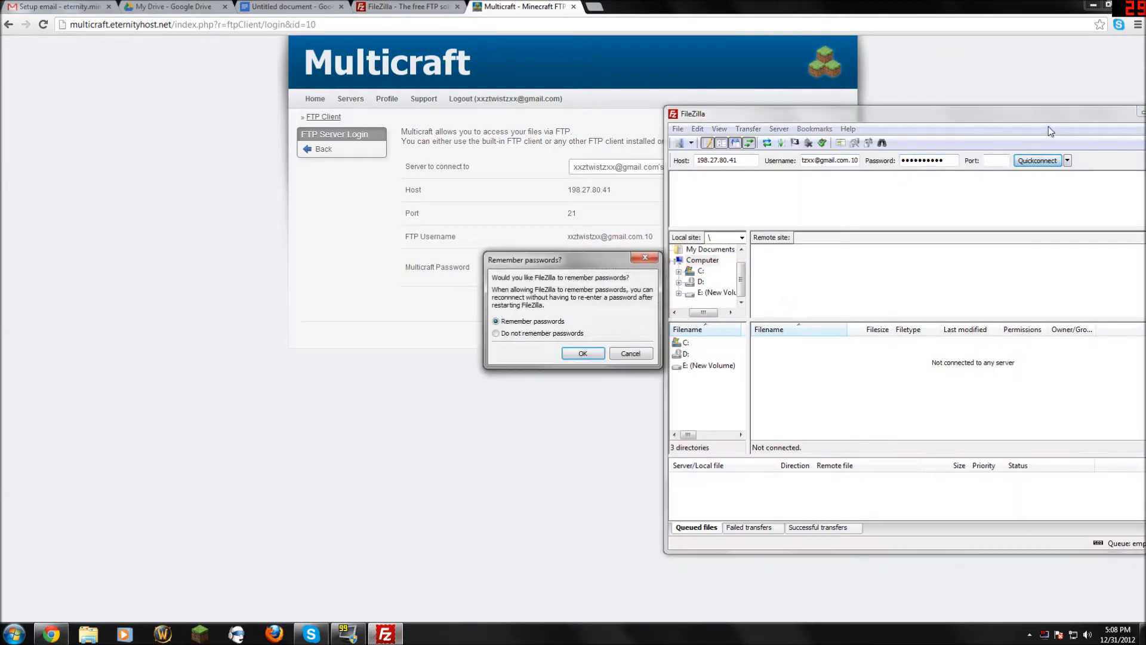
Agree to remember passwords and log in to Multicraft's web FTP client.
click(582, 353)
drag(1005, 122, 700, 101)
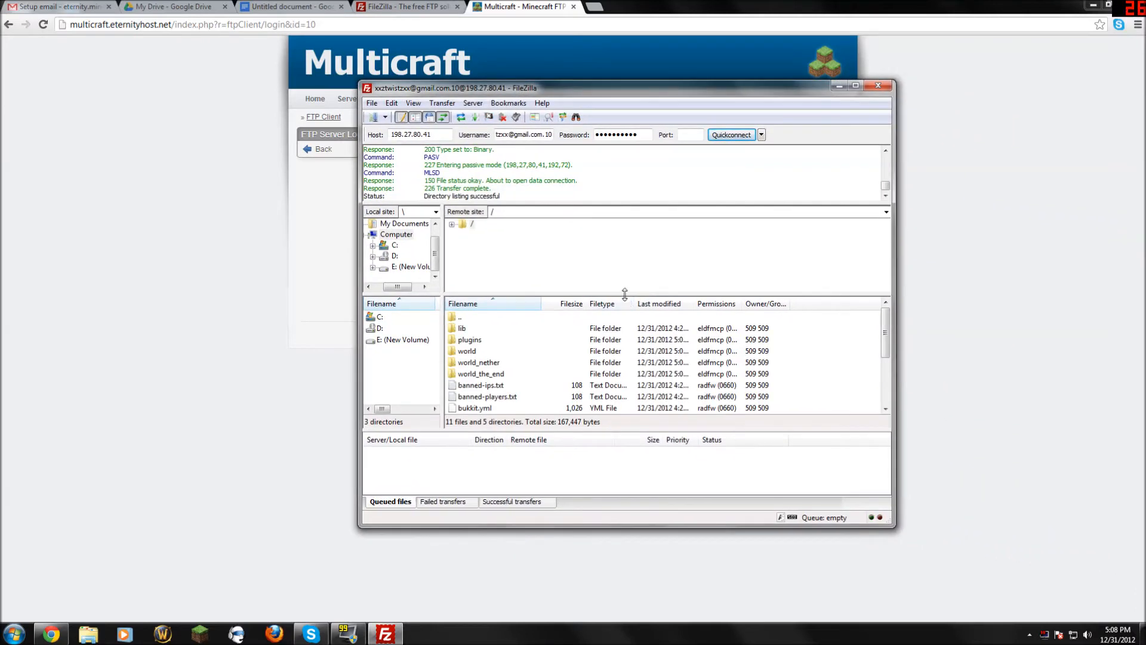
drag(628, 294, 627, 266)
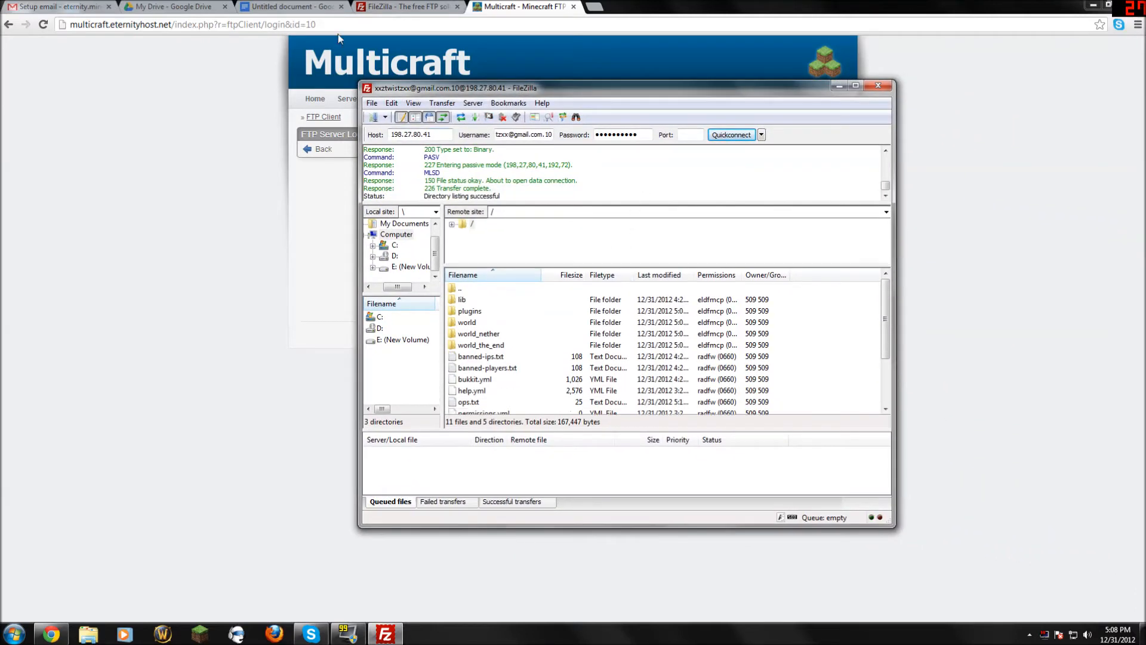
click(305, 213)
text(••••••••)
click(649, 301)
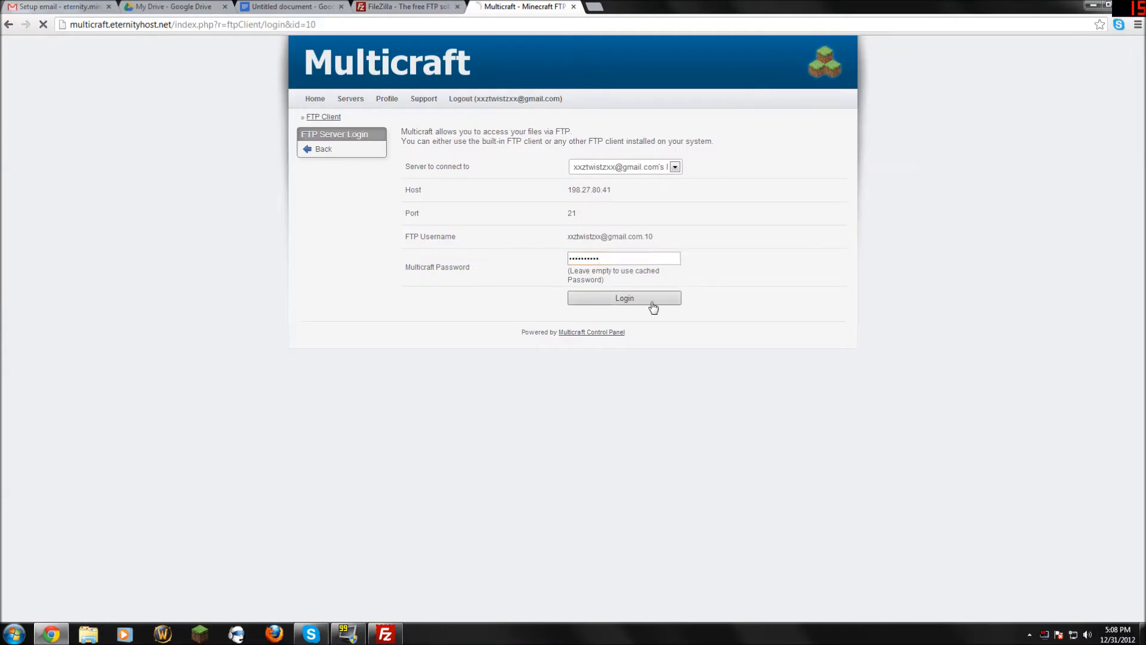
Maximize FileZilla and open the remote plugins folder.
click(385, 634)
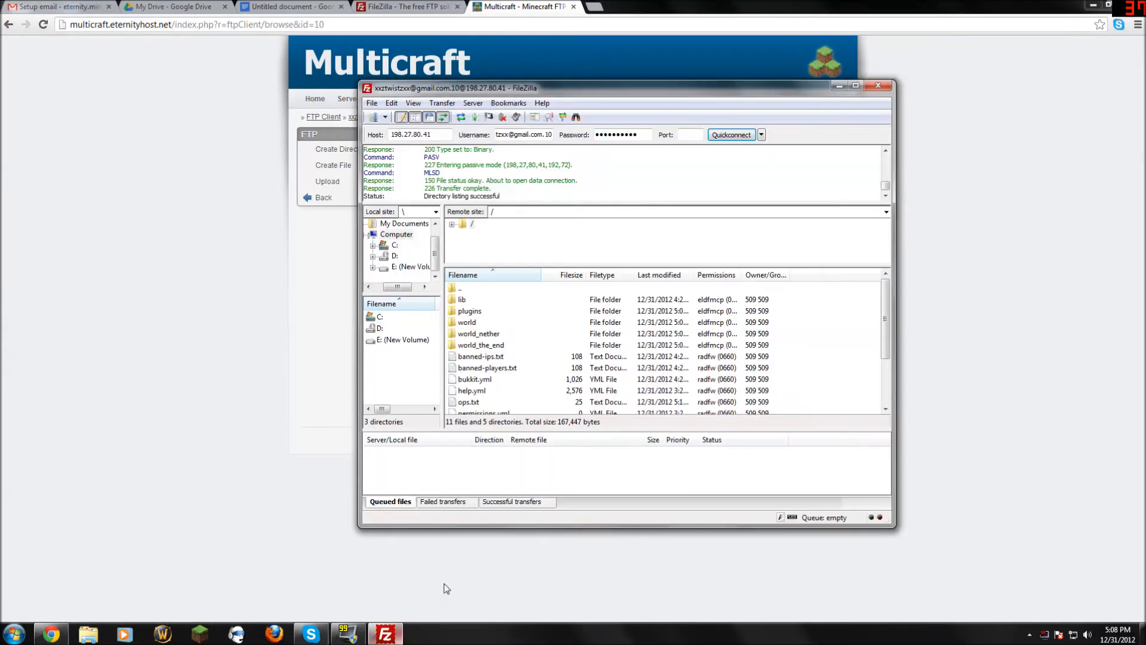
drag(621, 132, 941, 39)
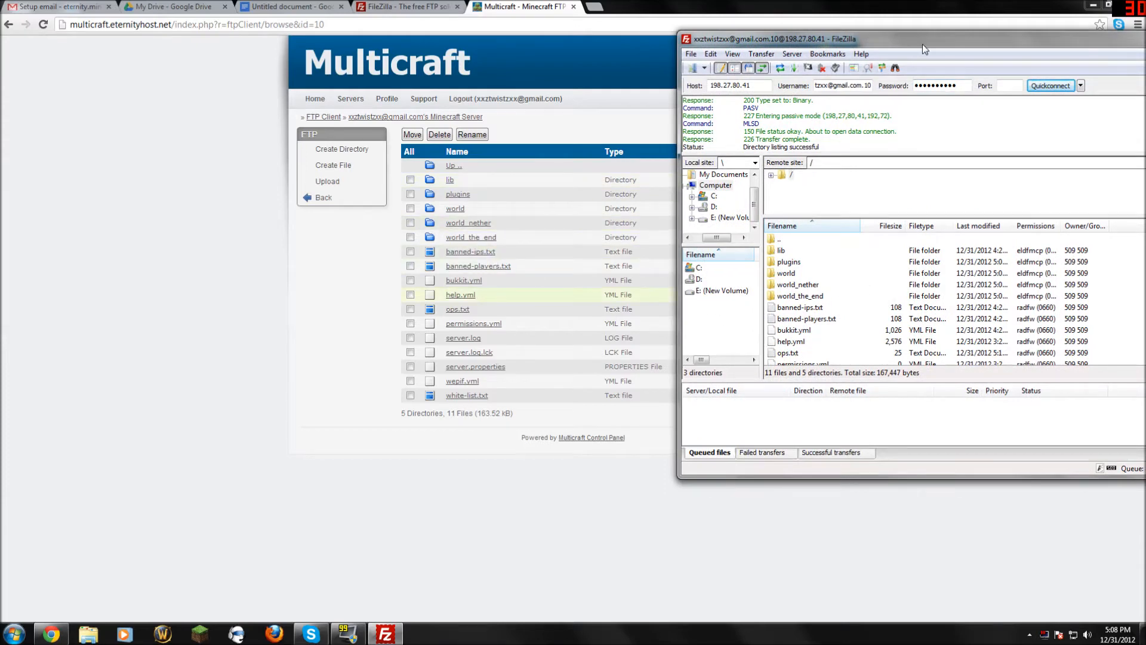
drag(922, 44, 553, 55)
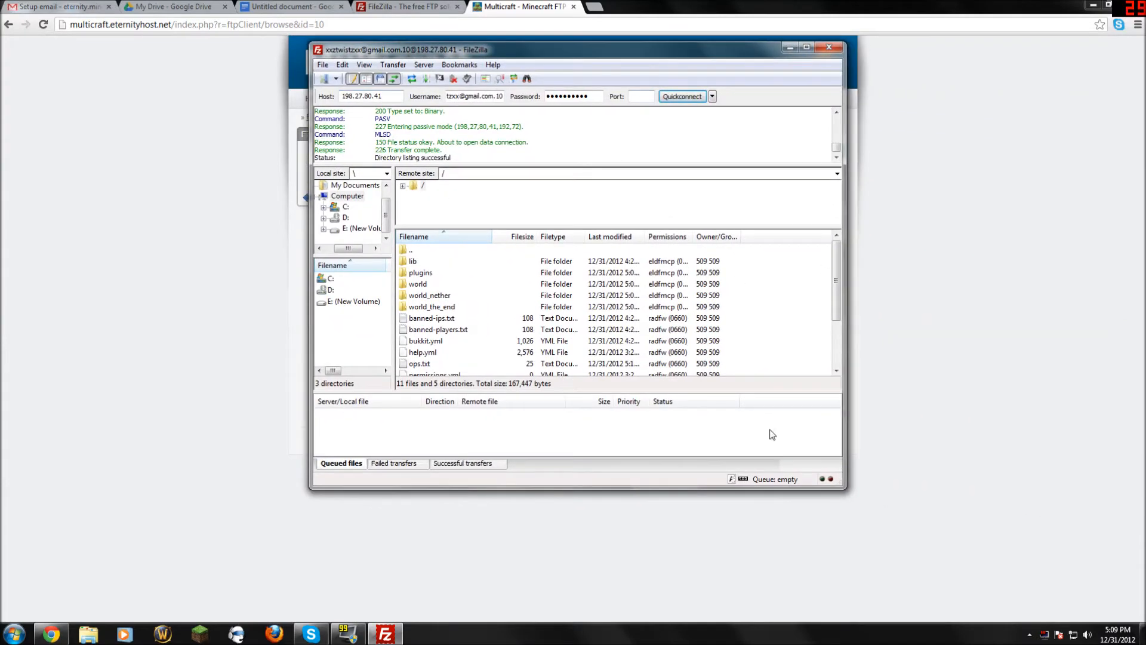
click(805, 47)
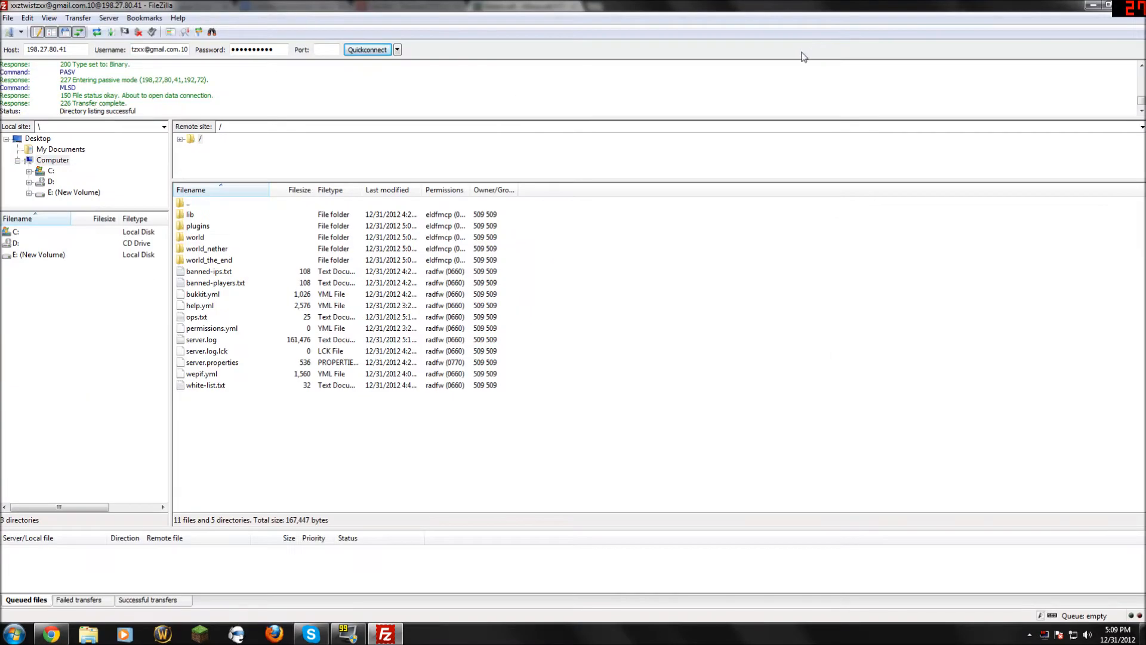
double_click(201, 227)
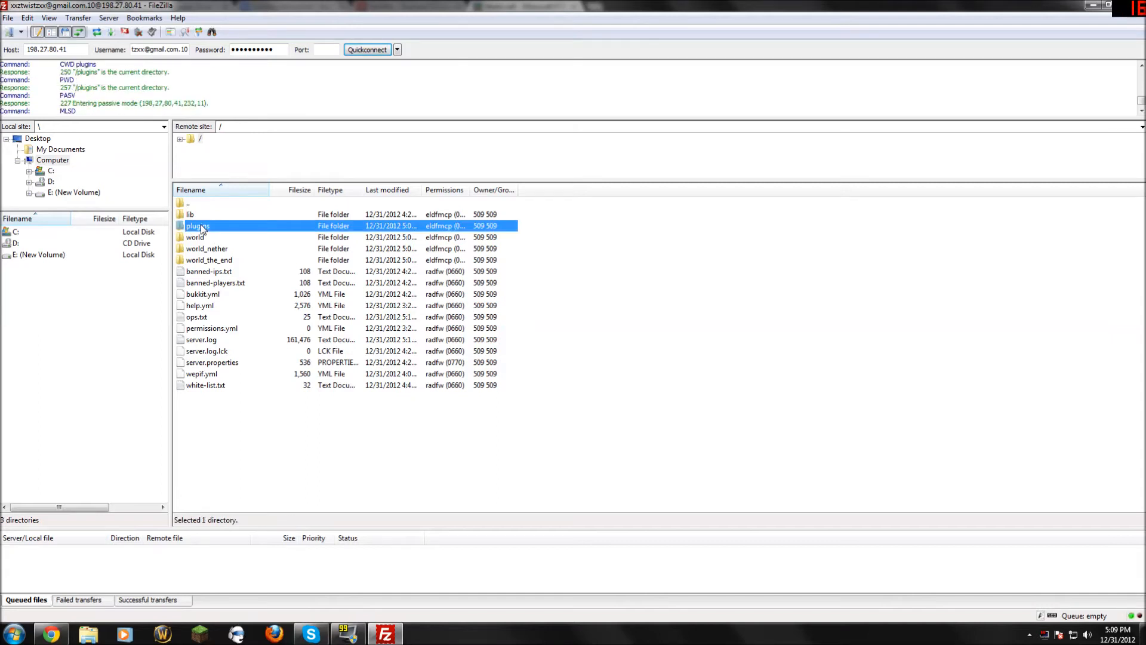
click(51, 634)
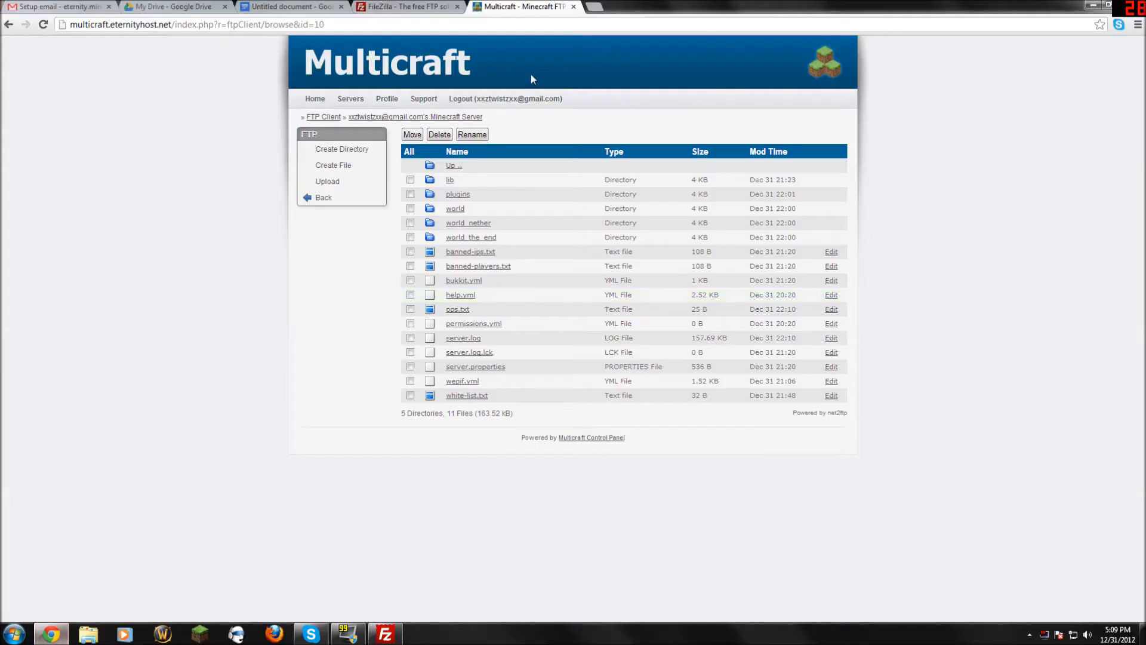
Go to bukkit.org, search plugins for 'Essen', and download Essentials-2.9.6 as Essentials.zip.
click(592, 8)
text(bukki)
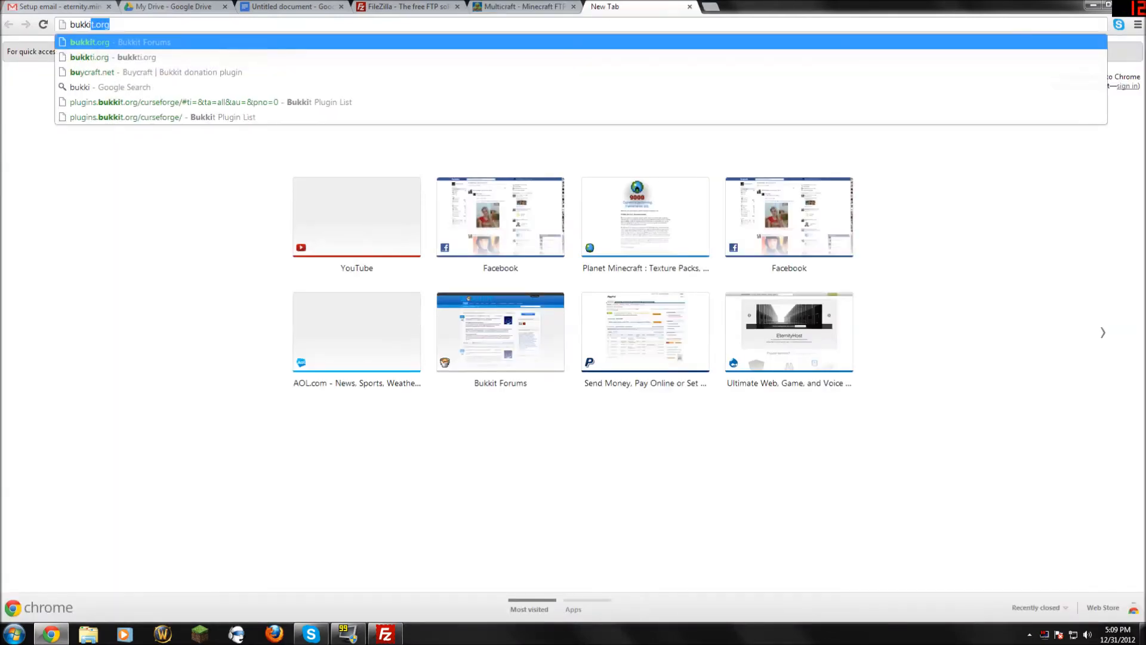
text(t,o.or)
key(Return)
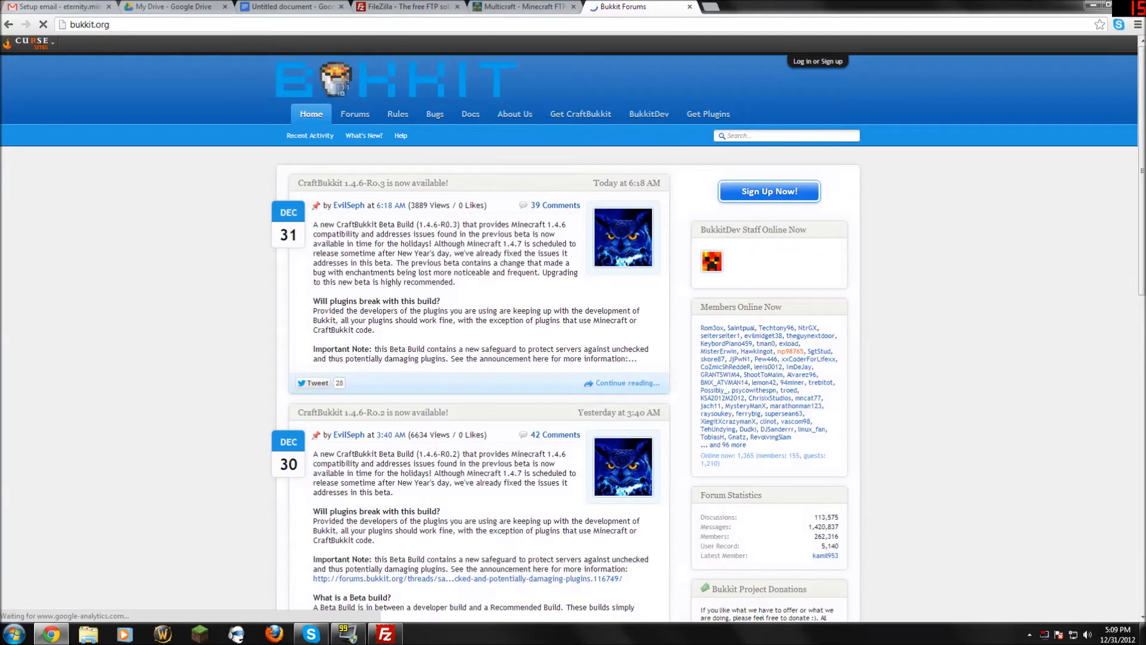
click(716, 113)
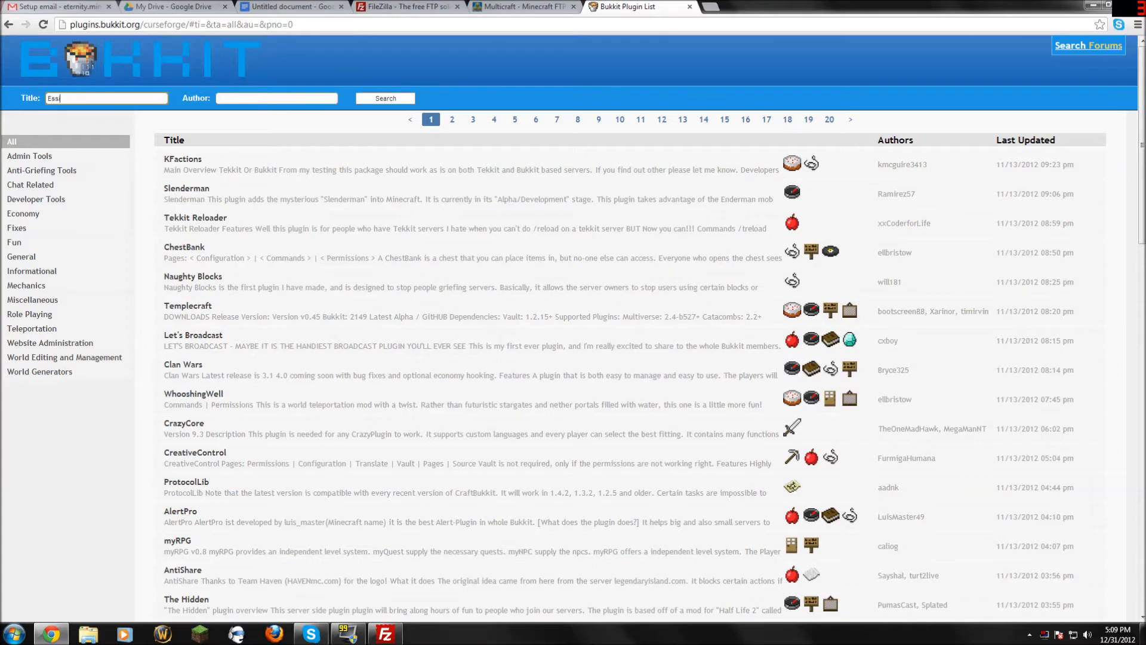
key(Return)
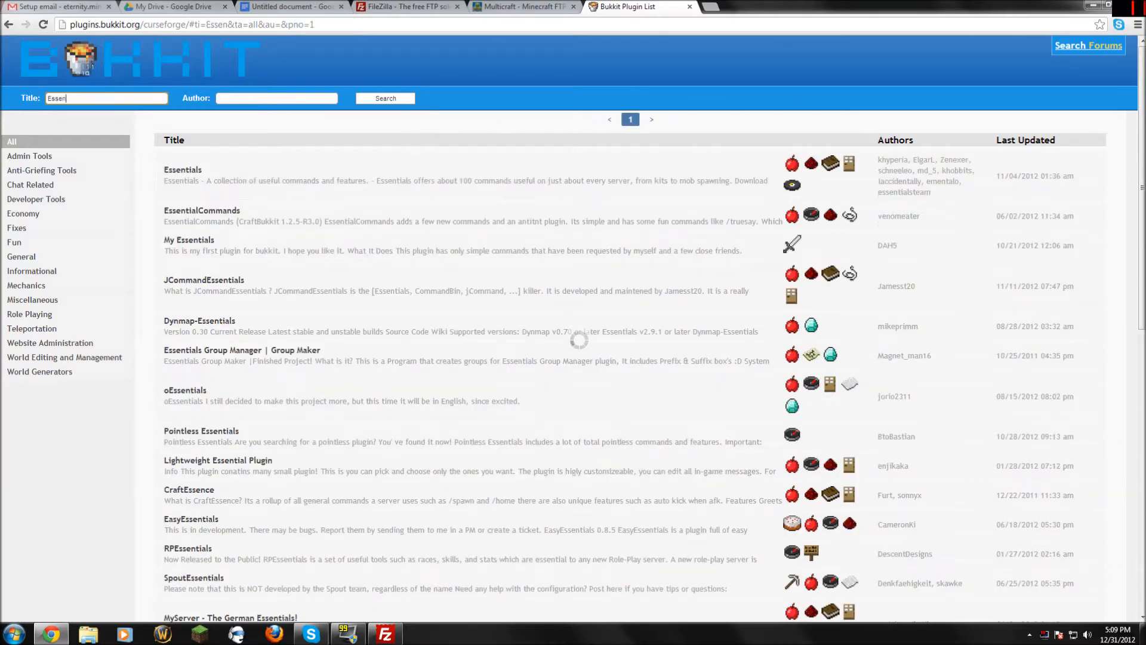
click(178, 160)
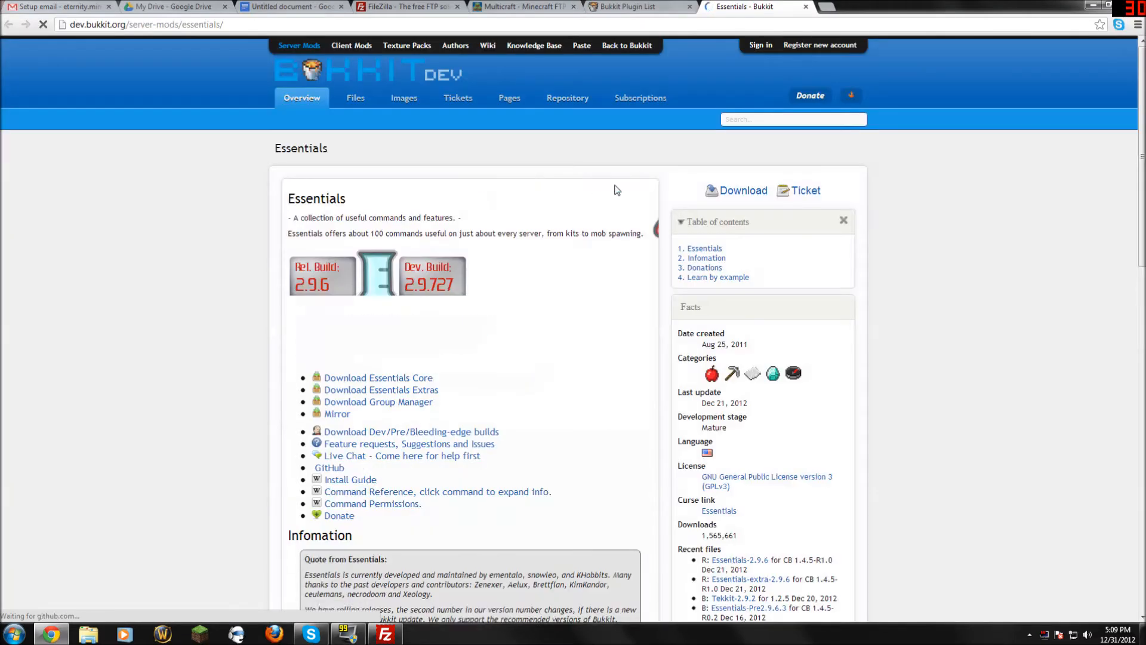
click(745, 193)
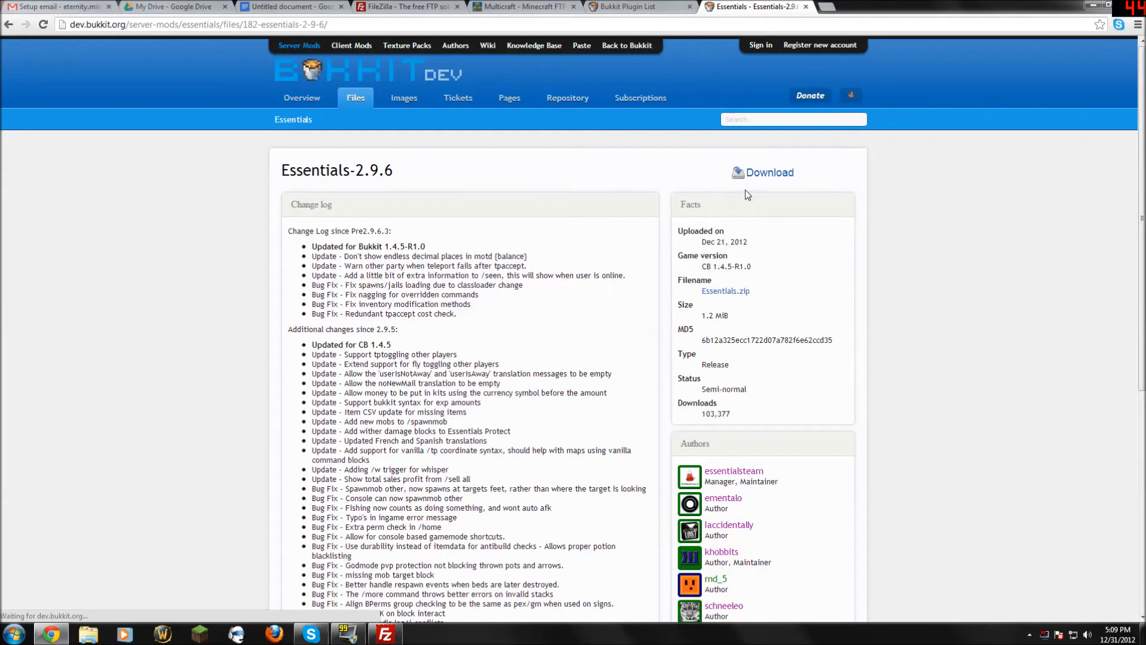
click(753, 175)
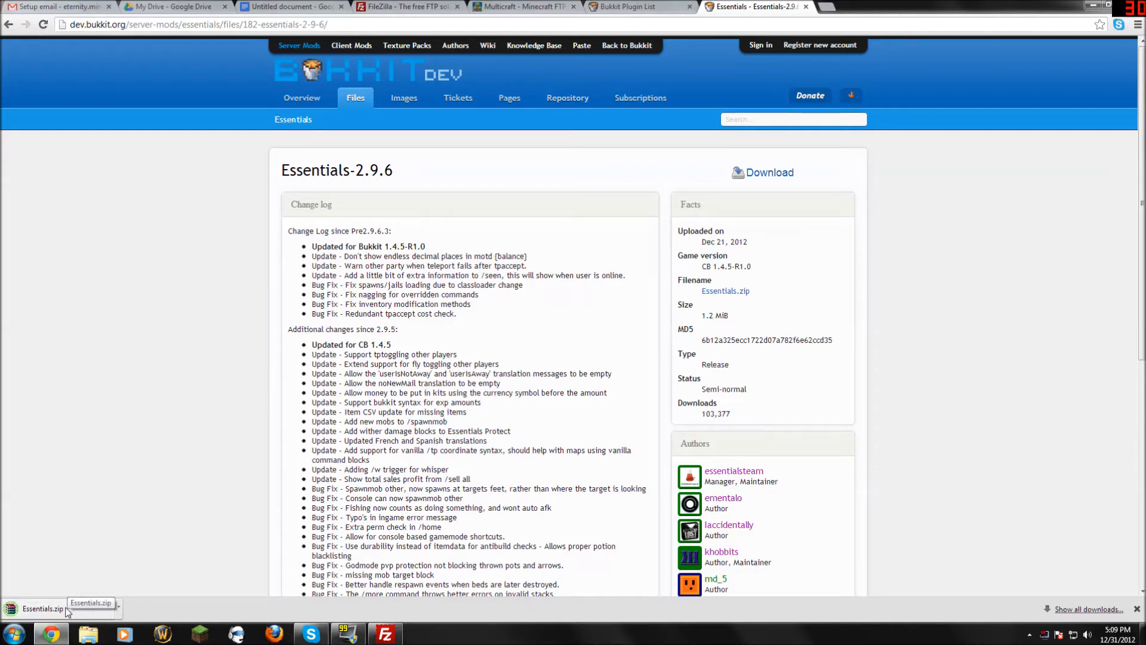
Open Essentials.zip in WinRAR, select Essentials.jar, and return to FileZilla.
click(67, 610)
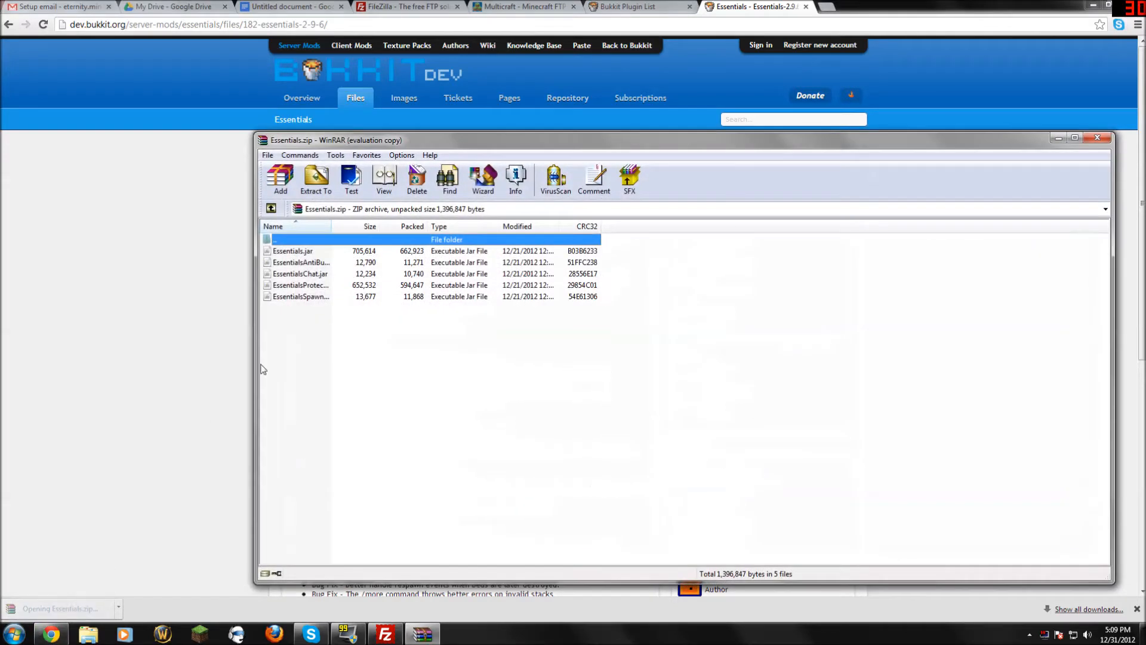
drag(532, 151, 603, 146)
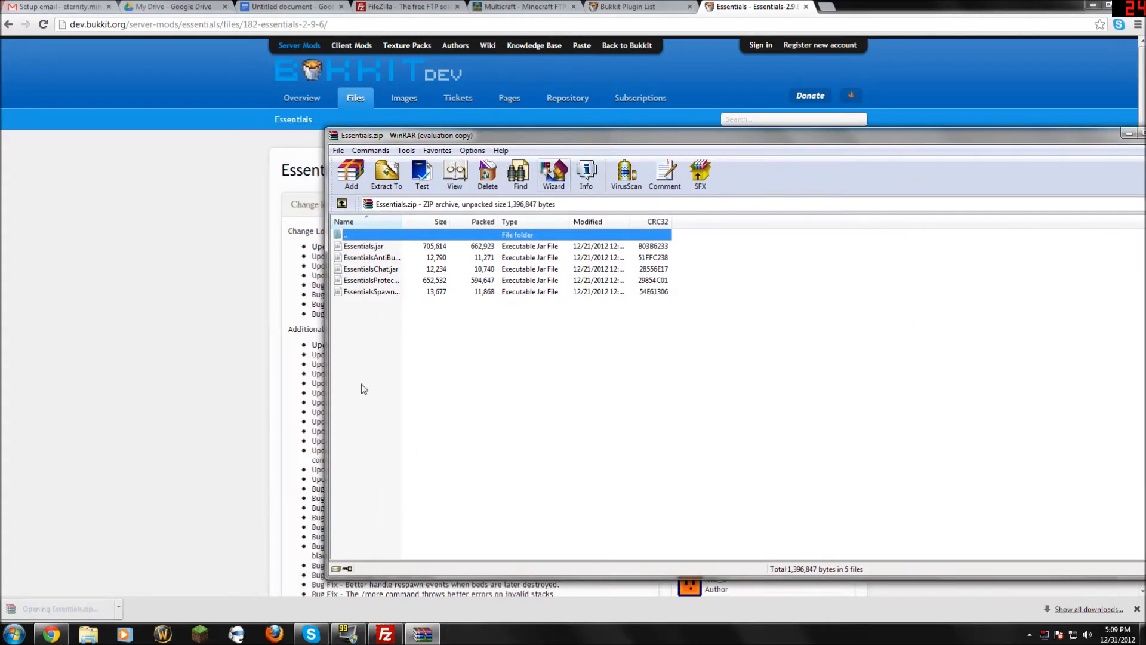
click(378, 248)
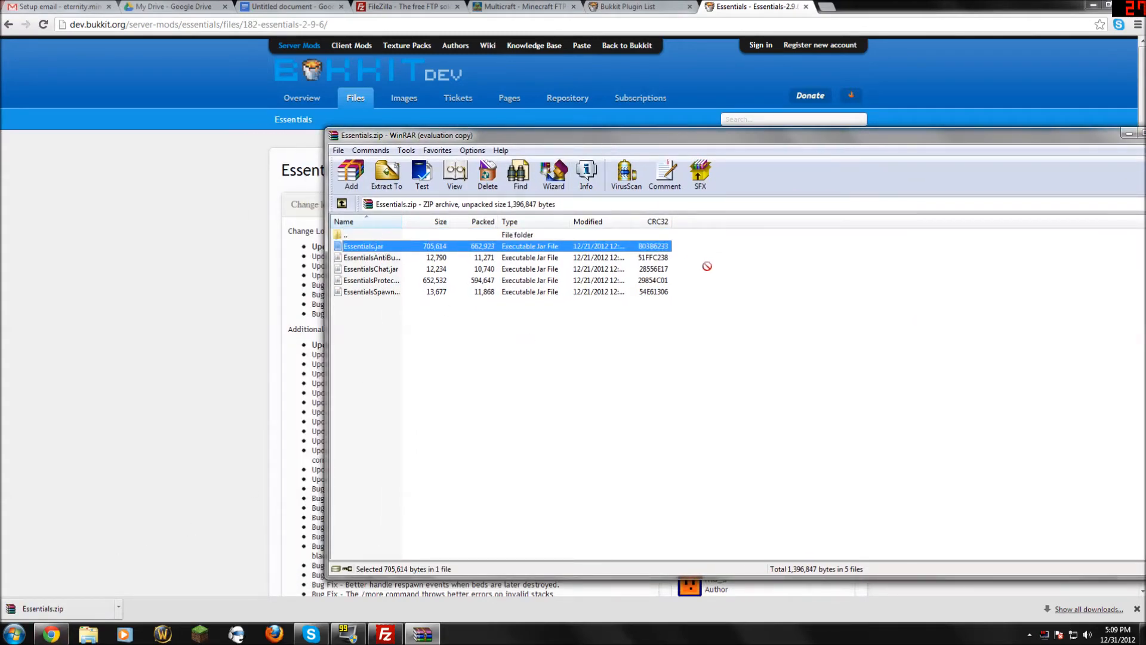
click(701, 267)
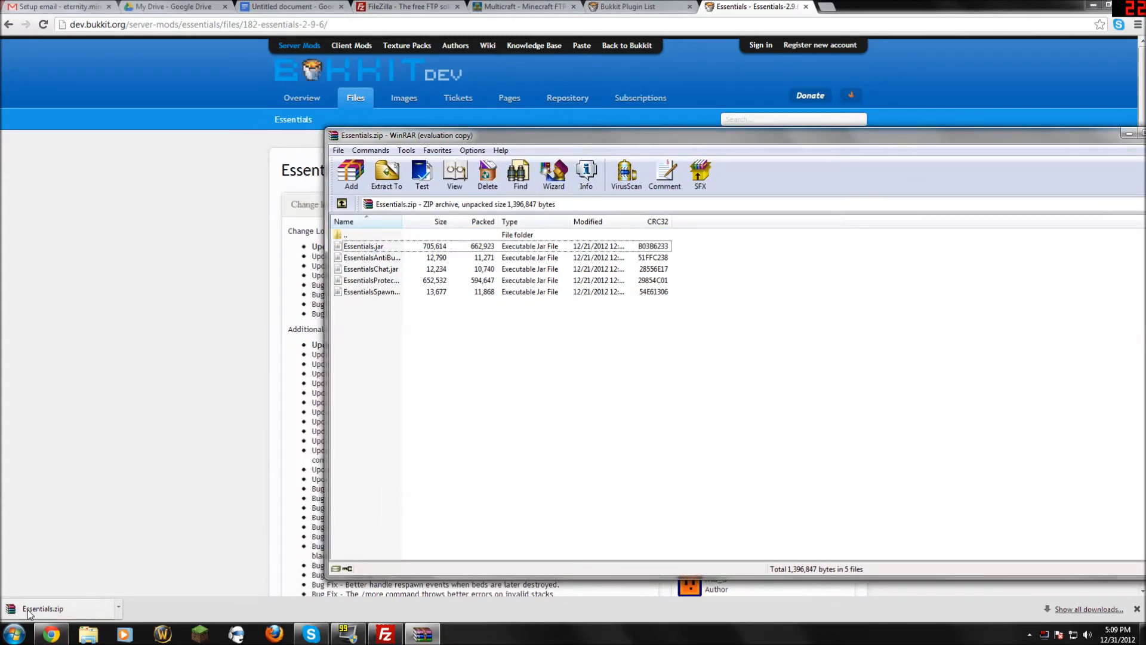
drag(18, 610, 457, 536)
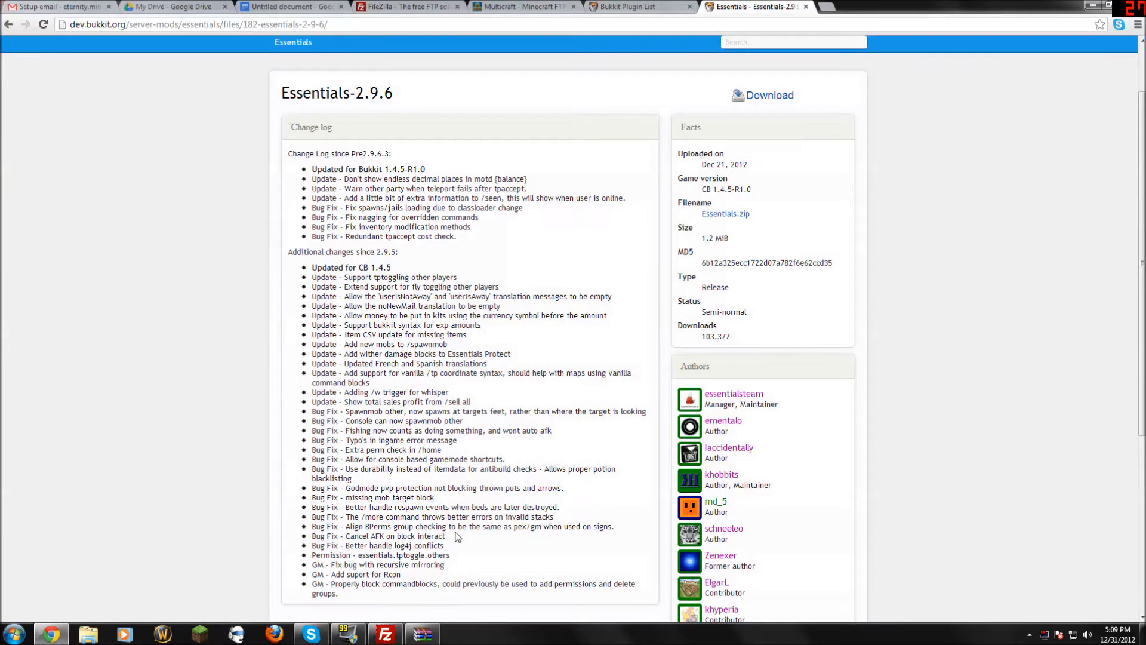
click(423, 634)
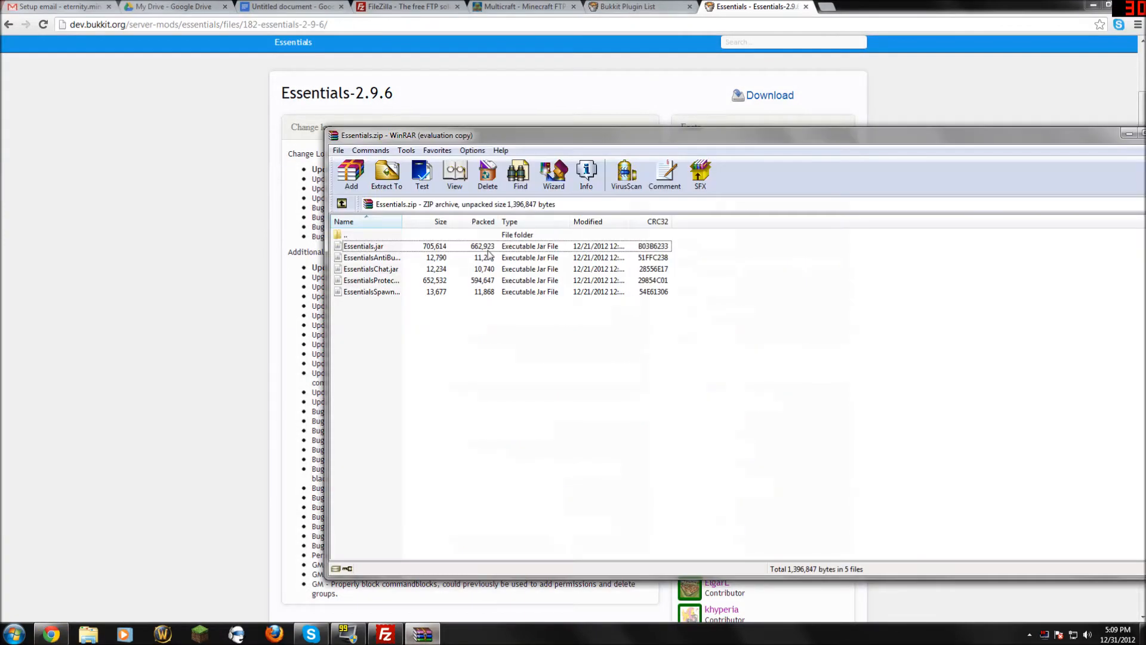
click(469, 247)
click(385, 634)
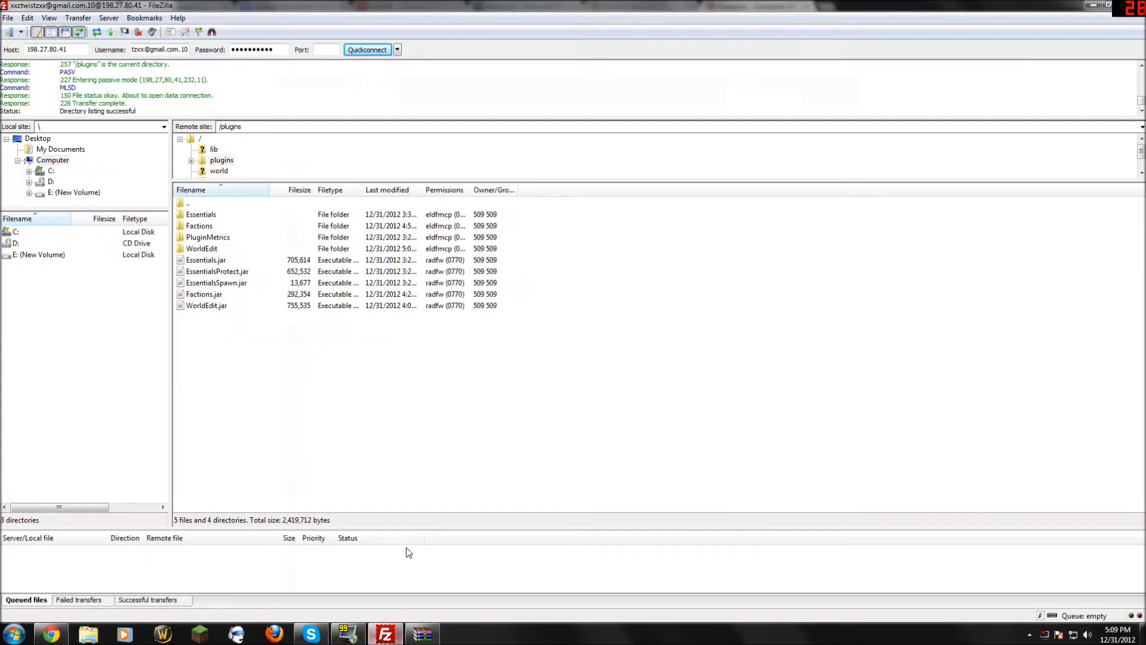
Try dragging Essentials.jar into FileZilla, then go up from plugins to the server root.
drag(777, 4, 1010, 194)
drag(497, 248, 928, 198)
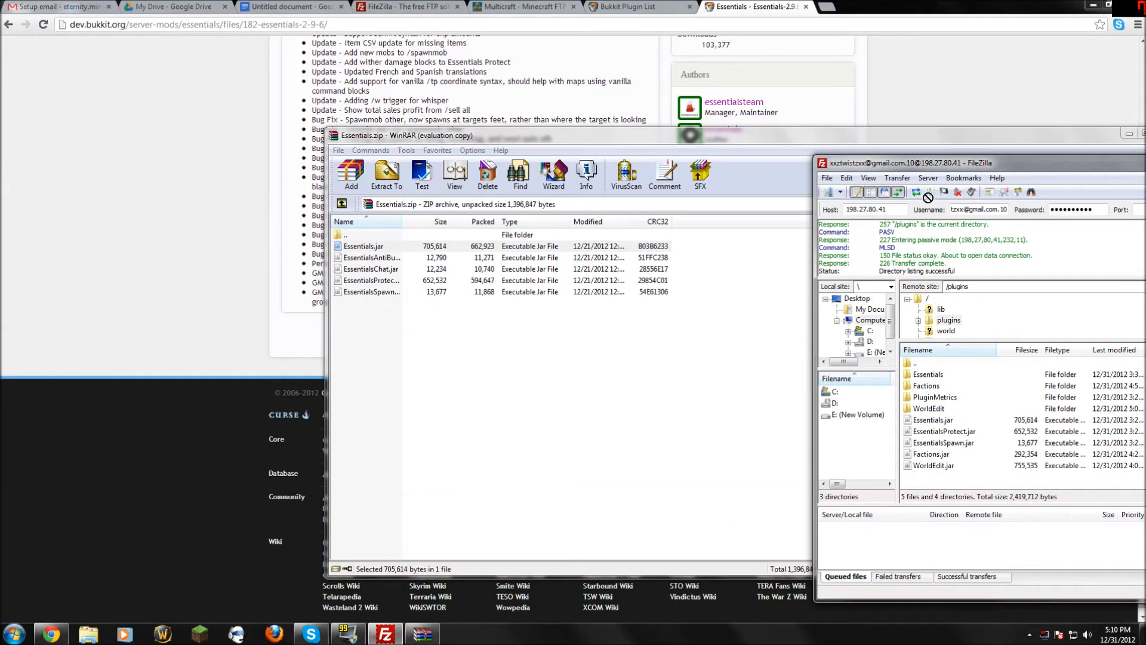
drag(1000, 170, 517, 80)
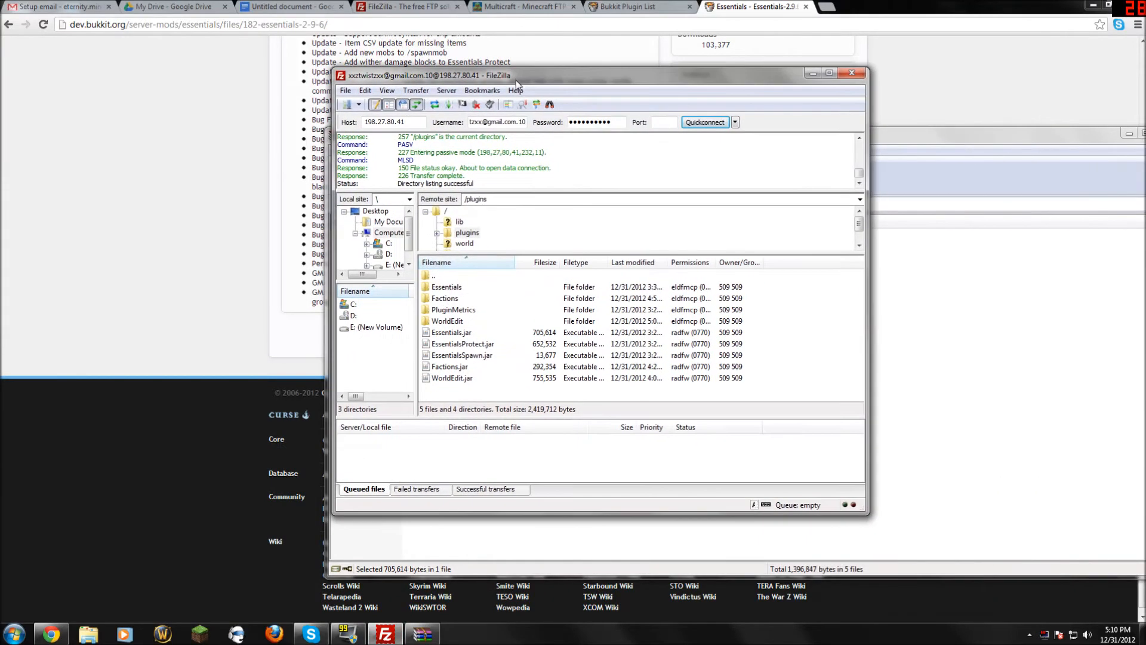
click(439, 278)
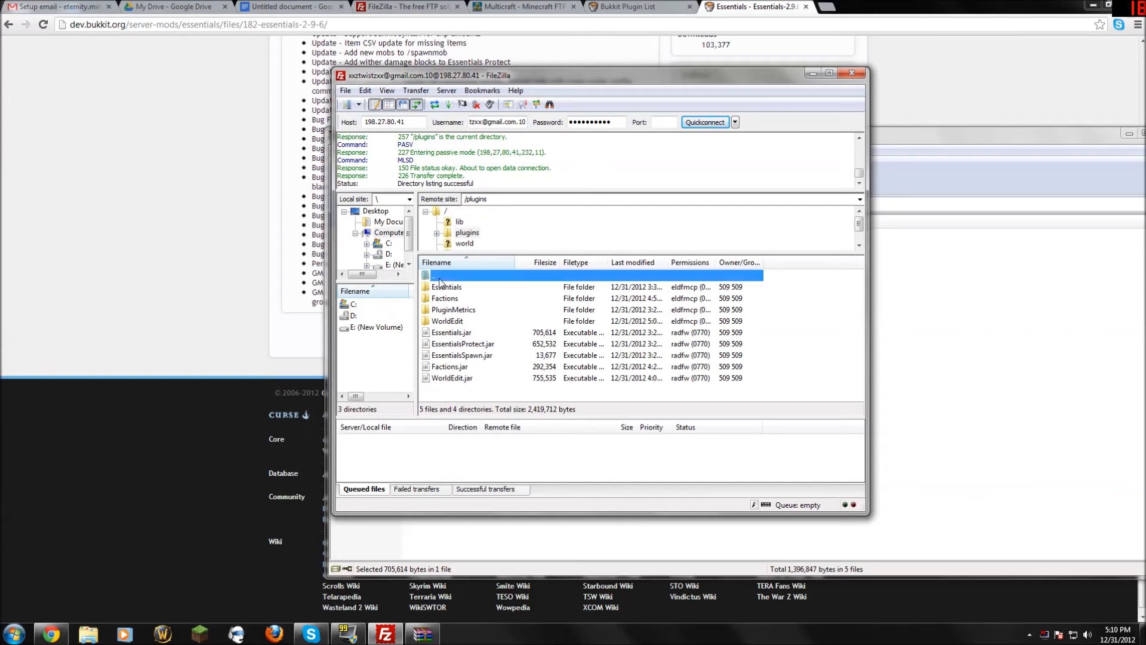
double_click(440, 278)
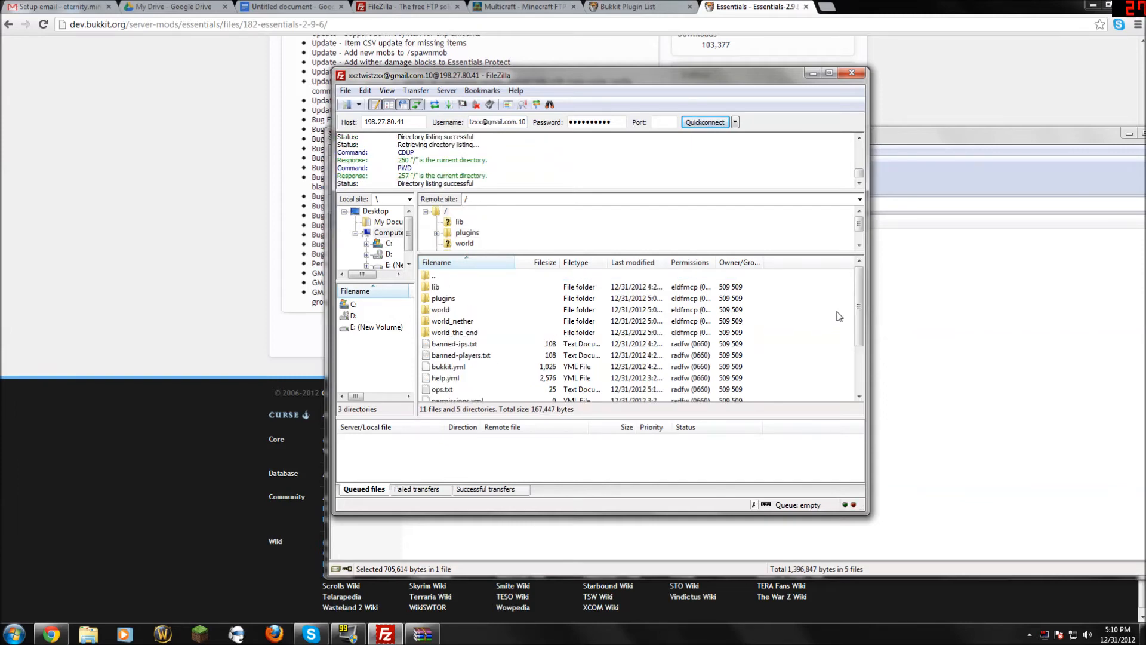
drag(860, 292, 860, 355)
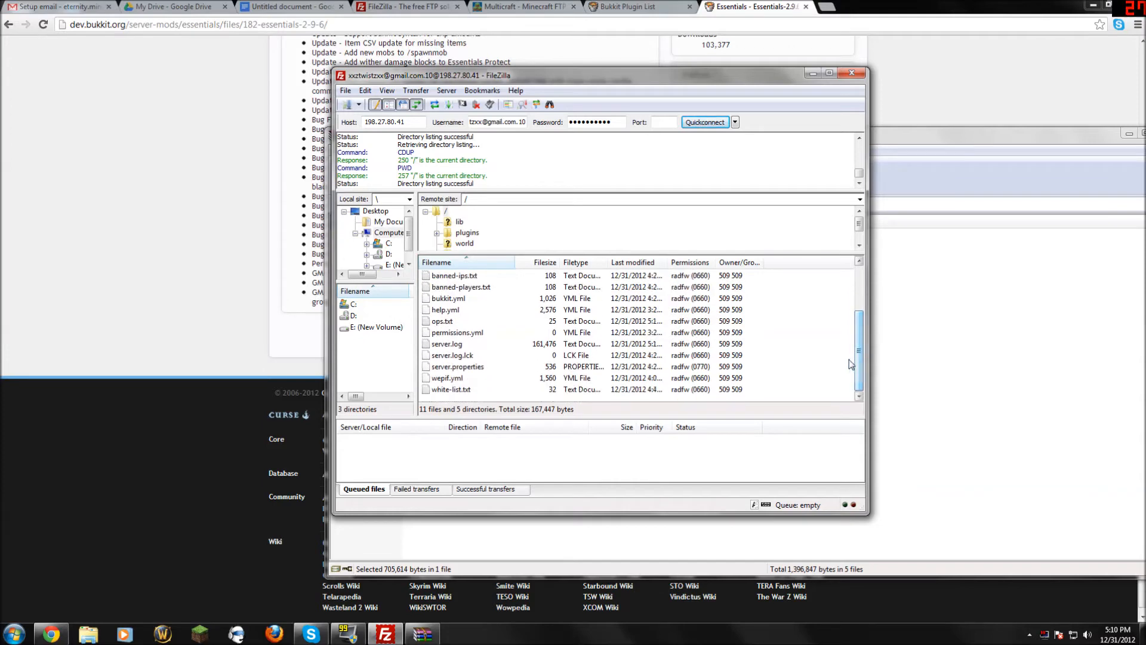
Search Google for notepad++ and go to the Notepad++ 6.2.3 download page.
click(827, 7)
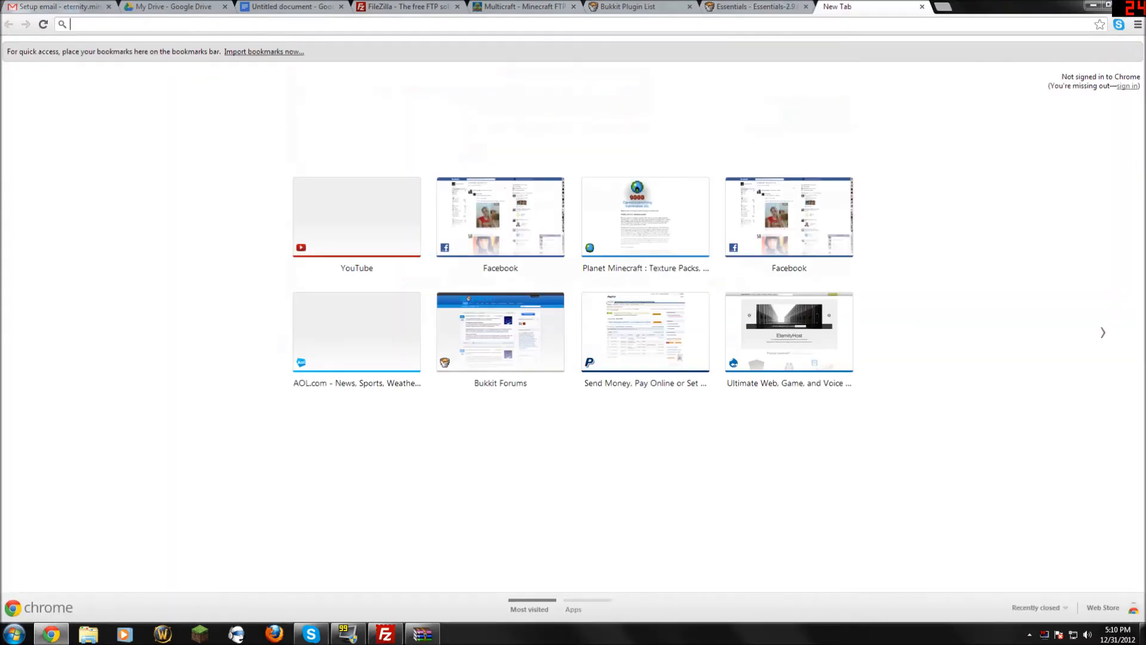
text(notepad++)
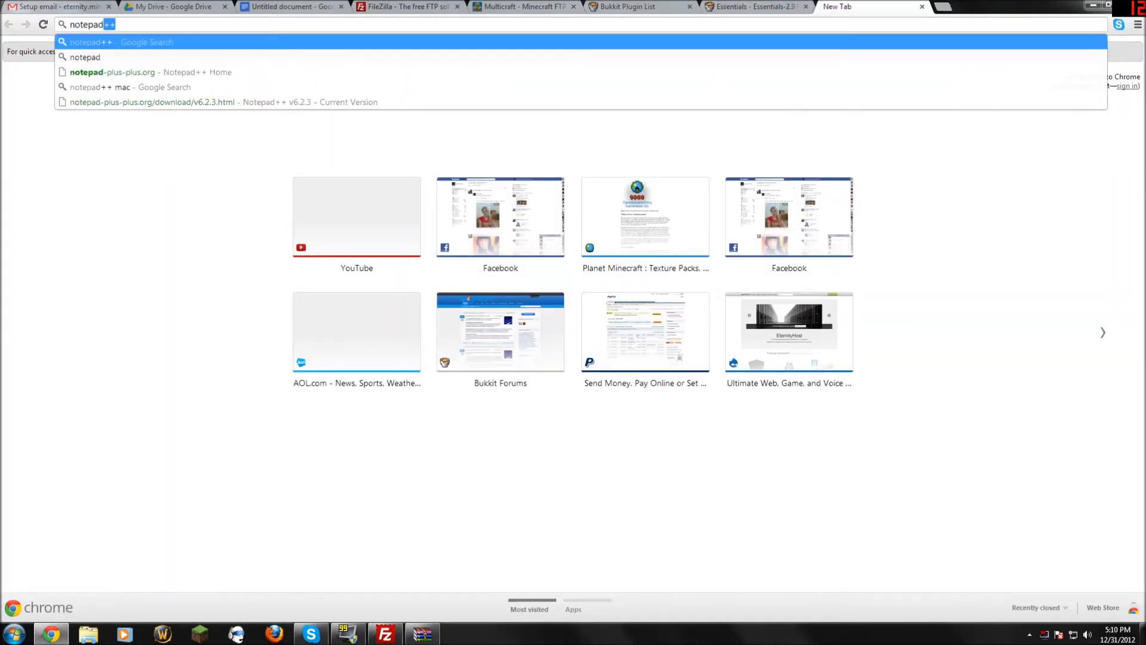
key(Return)
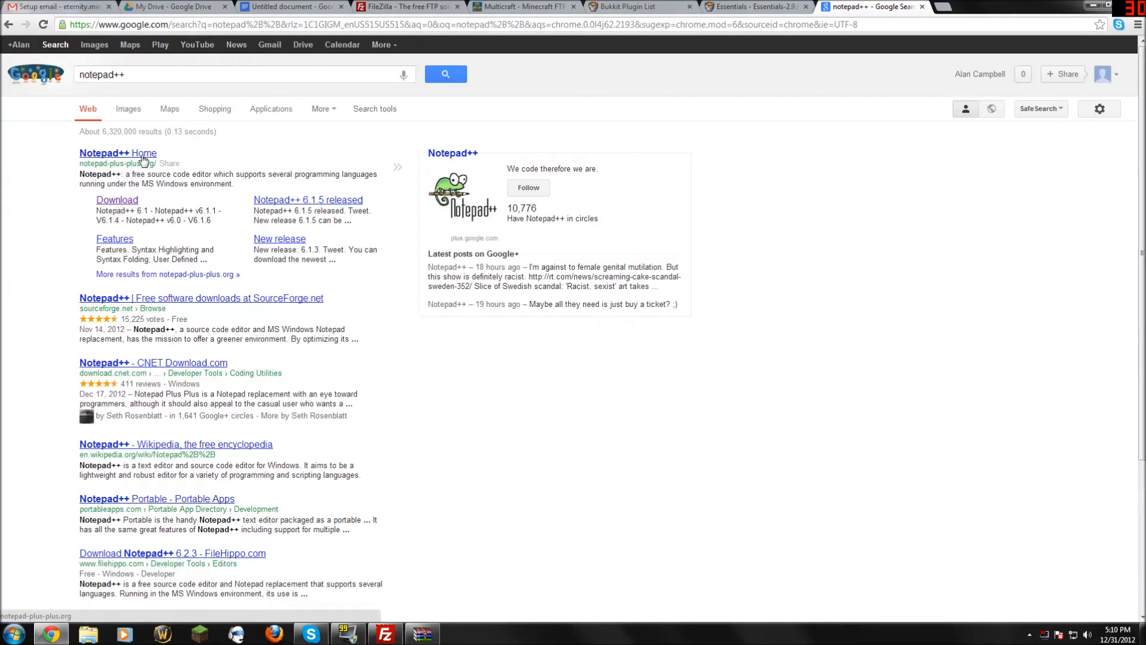
click(143, 154)
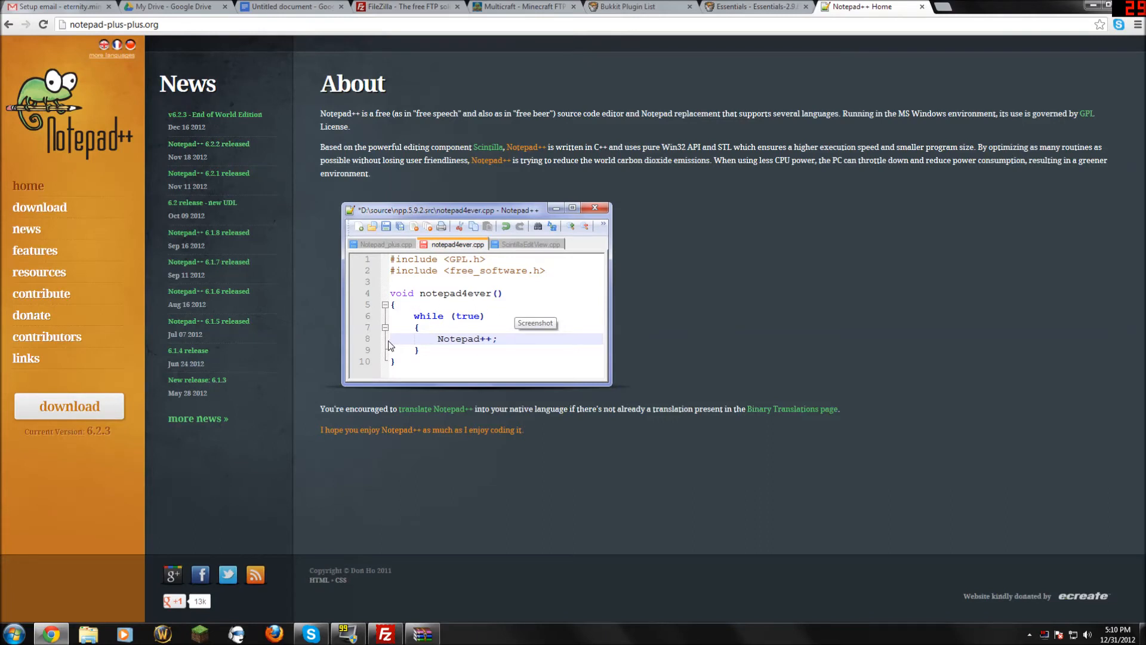
click(65, 208)
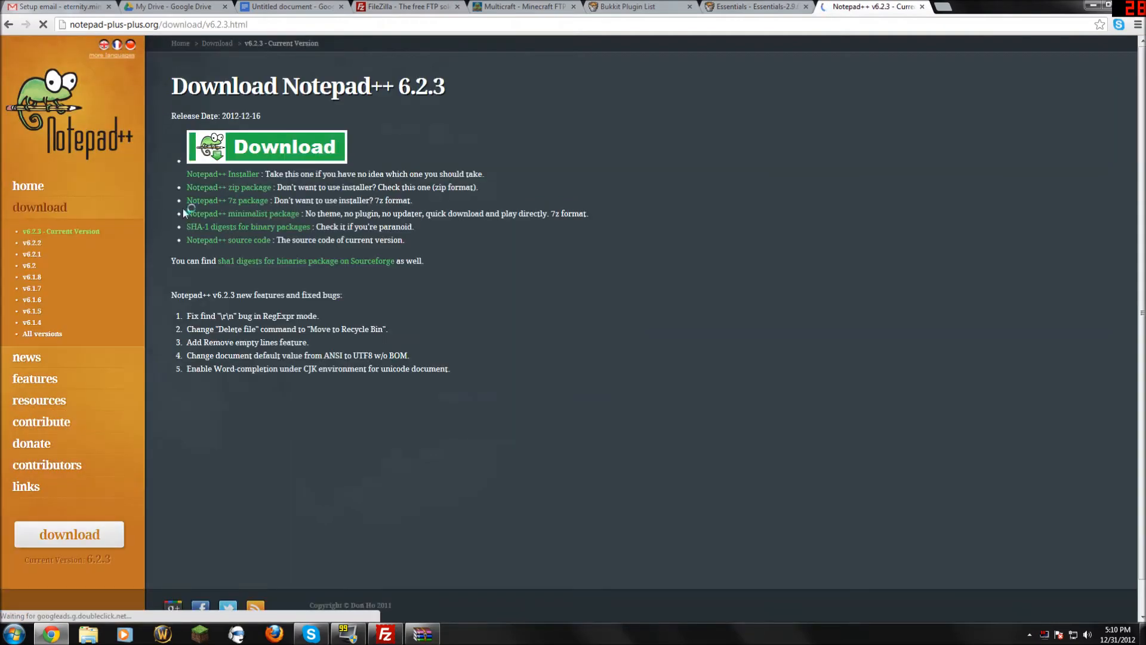
Search Windows for 'note' to find the installed Notepad++.
click(25, 634)
click(68, 603)
click(385, 633)
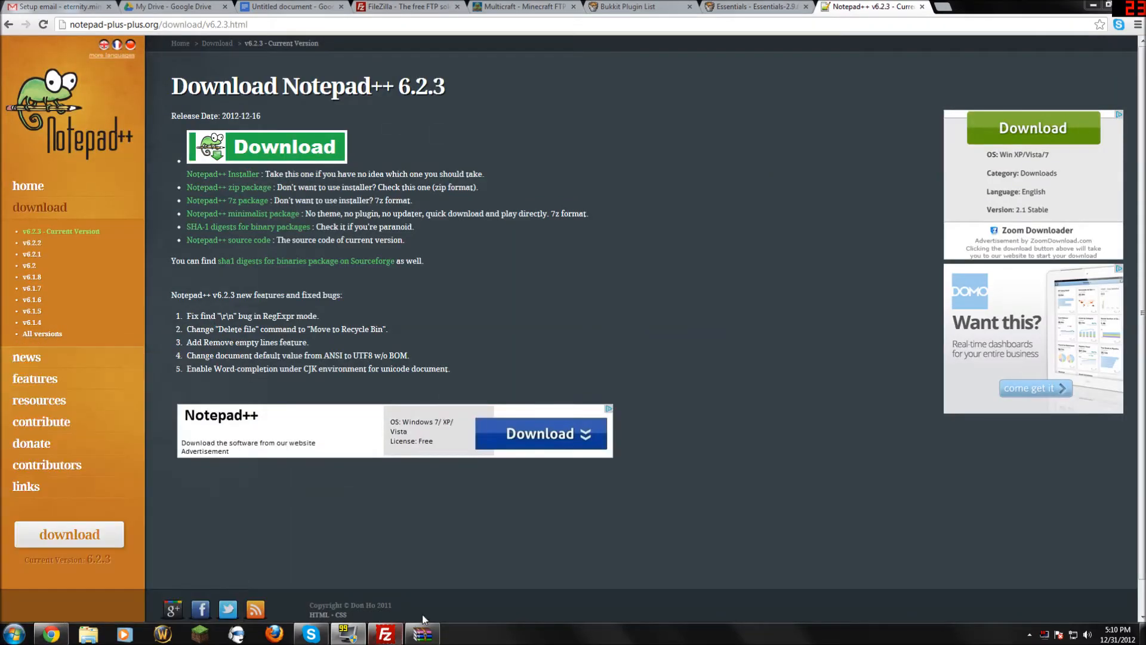
click(387, 632)
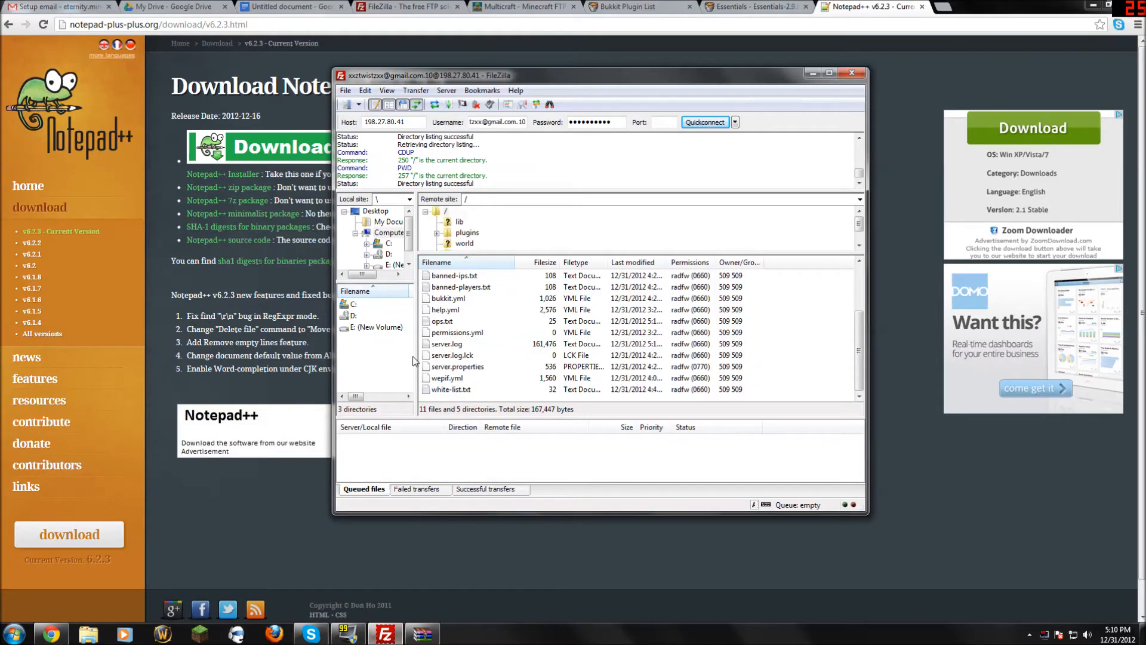
key(super)
text(note)
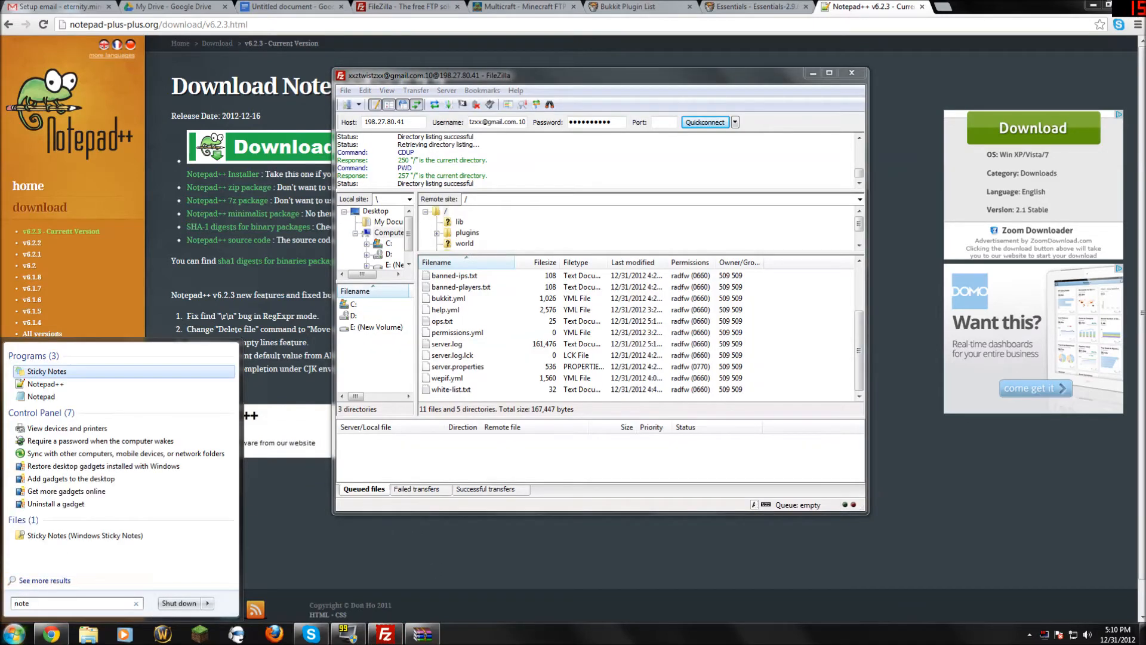
Launch Notepad++ and select the included plugin lines in change.log.
click(46, 384)
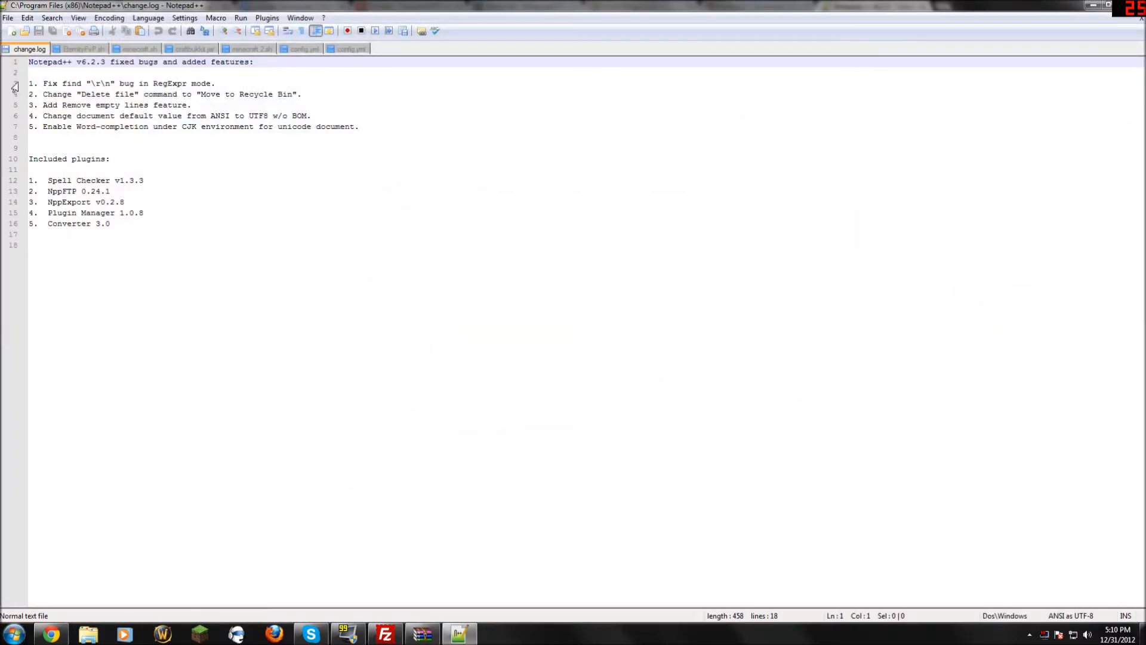
drag(36, 234, 30, 84)
click(173, 179)
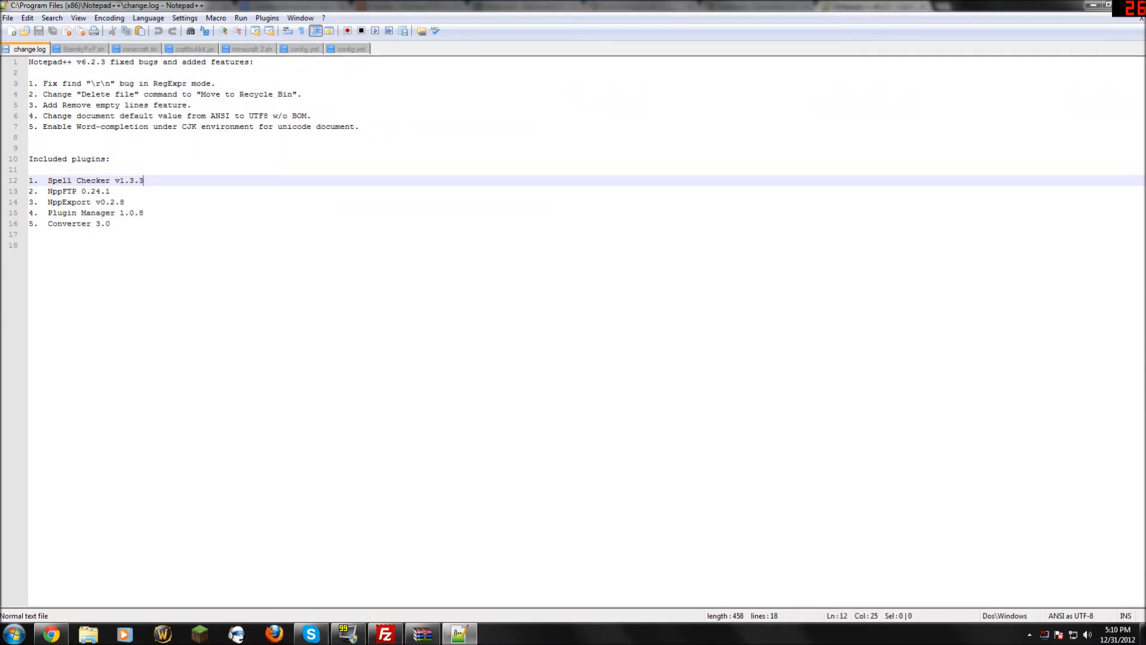
Close Notepad++ and select server.log in FileZilla's remote file list.
click(1133, 4)
click(460, 315)
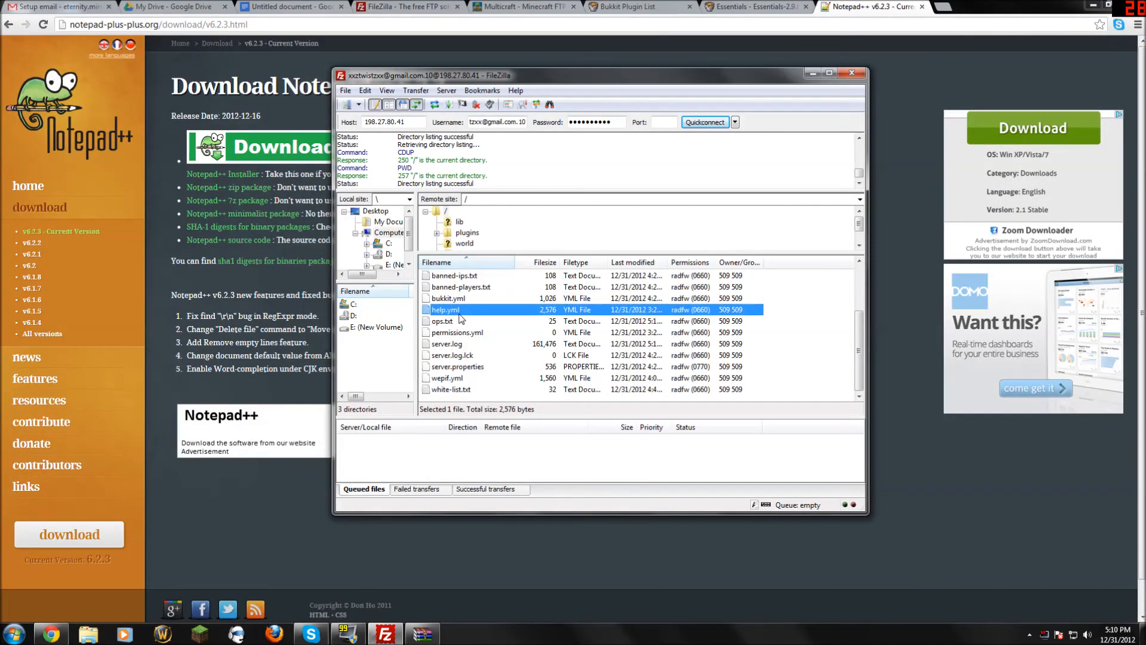
click(452, 332)
View server.log (163,774 bytes) in Notepad++, scroll through the log entries, then close the editor.
right_click(448, 347)
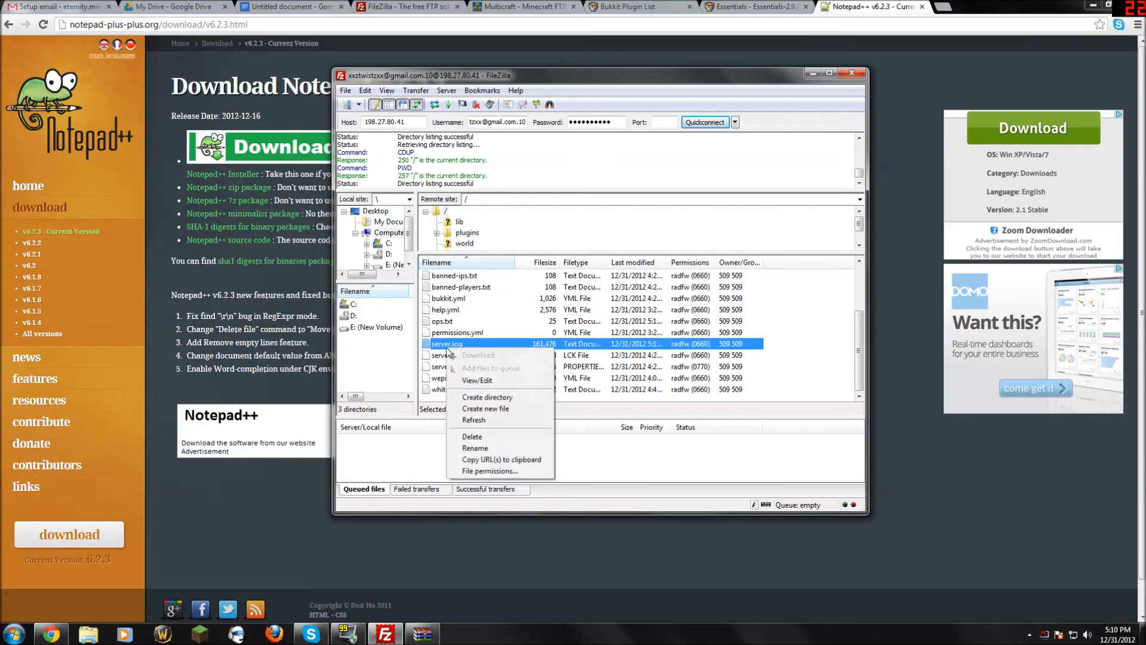
click(500, 380)
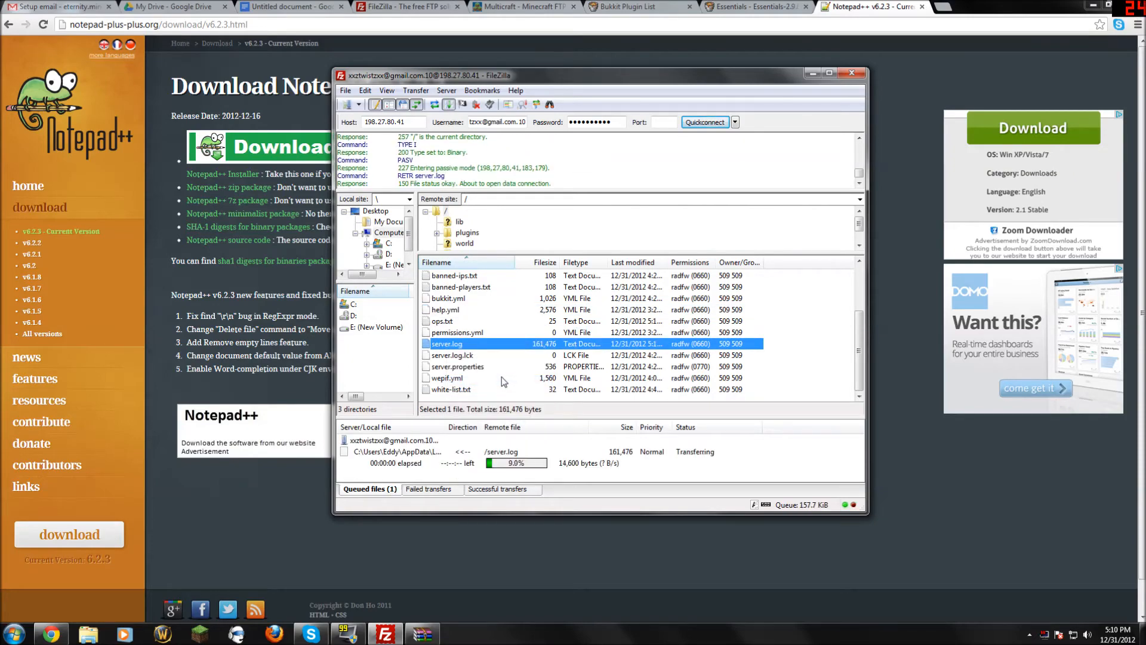
scroll(572, 330, down, 5)
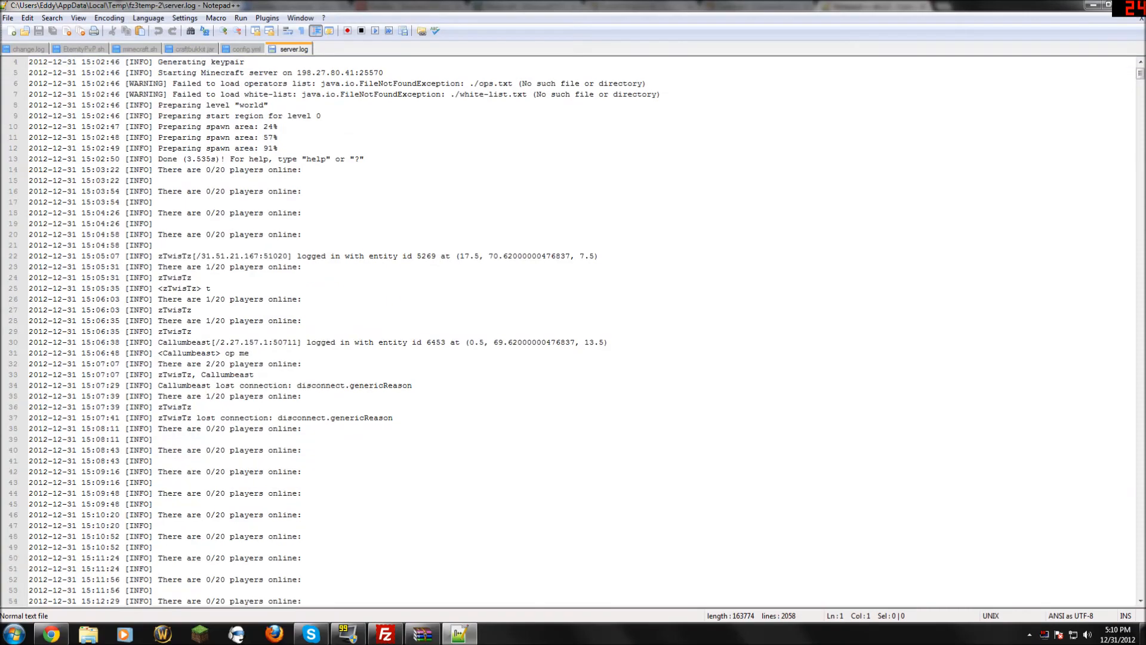
scroll(572, 330, down, 20)
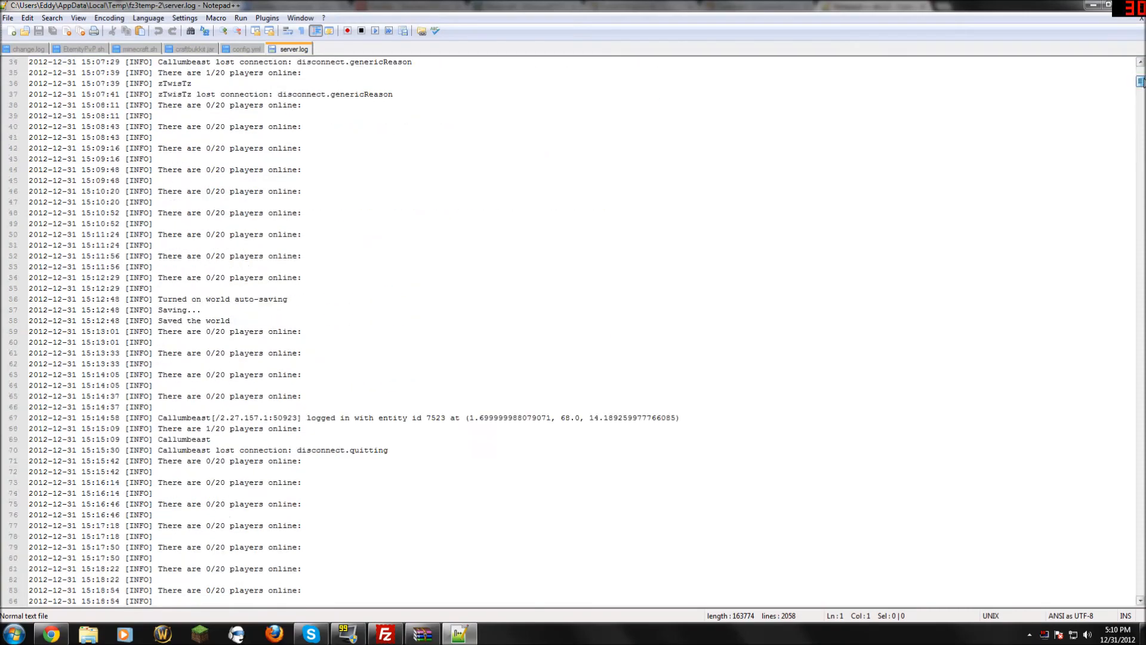
drag(1140, 106, 1141, 126)
drag(1015, 10, 987, 15)
click(1090, 6)
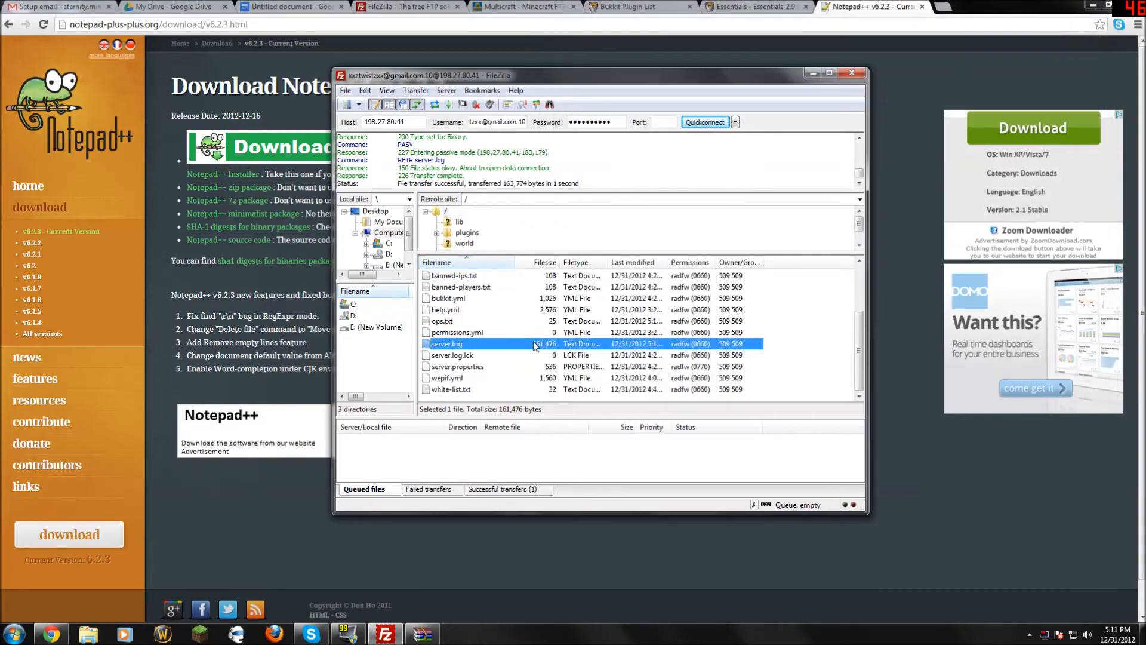
View banned-ips.txt (111 bytes) from the server in Notepad++, then close the editor.
scroll(517, 351, up, 2)
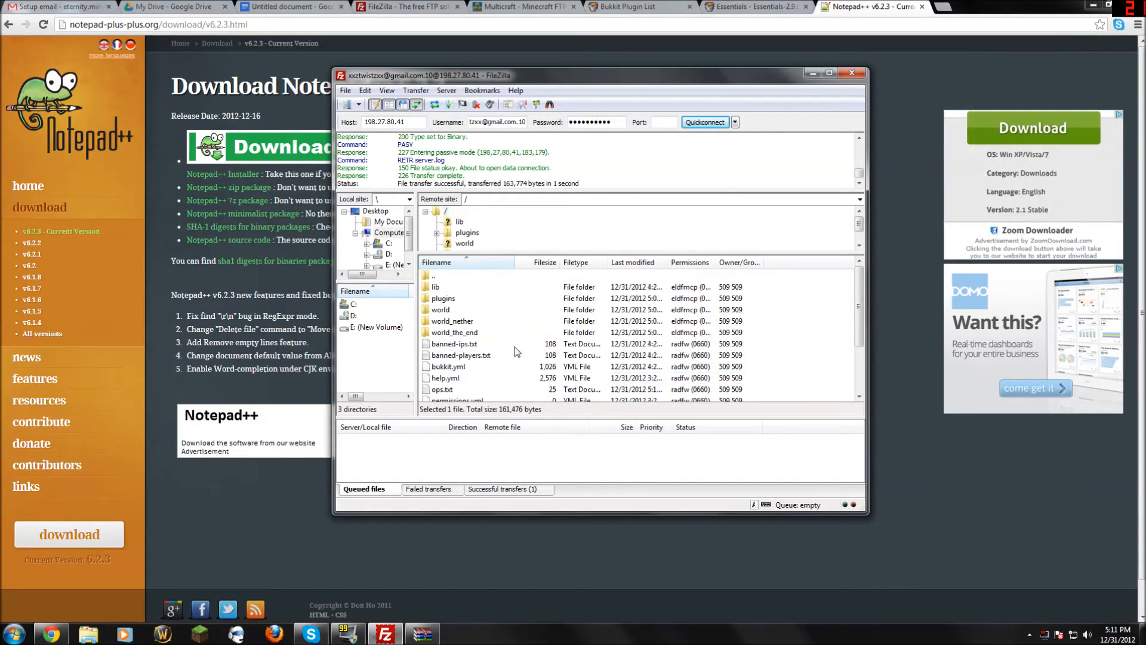
click(441, 344)
right_click(442, 346)
click(475, 372)
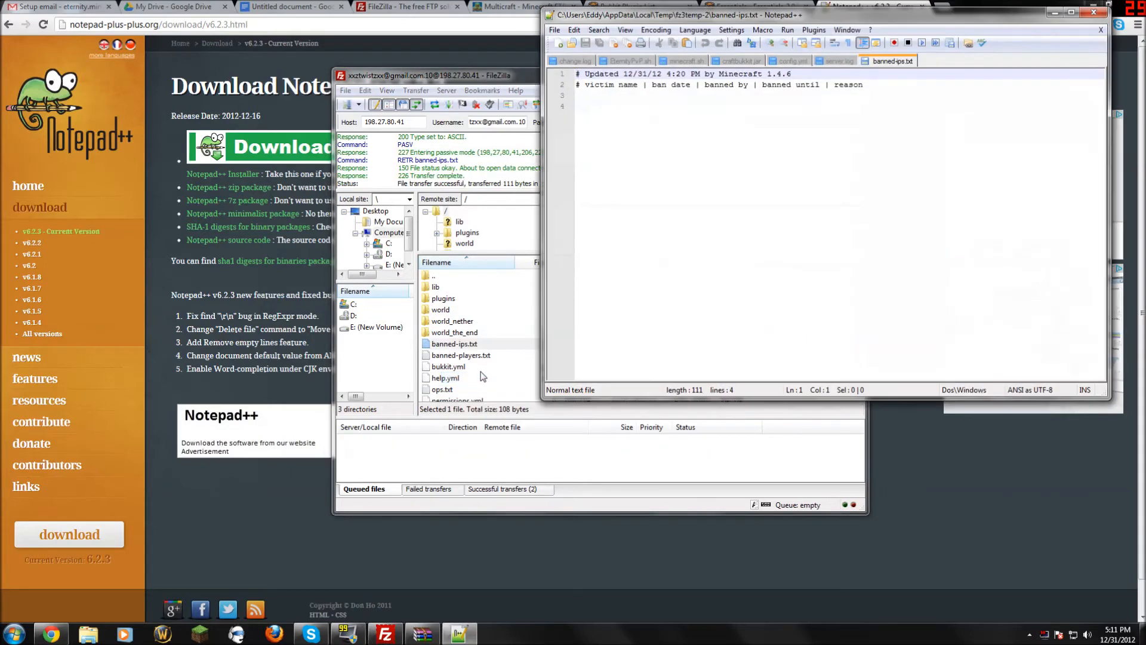
click(1093, 12)
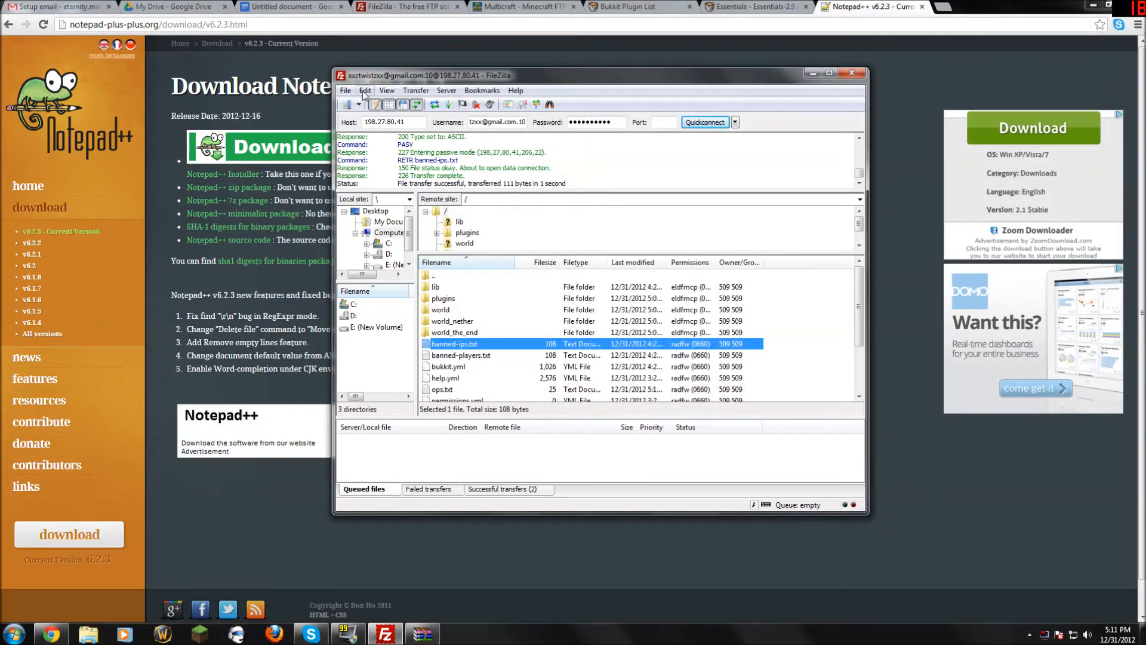
click(365, 92)
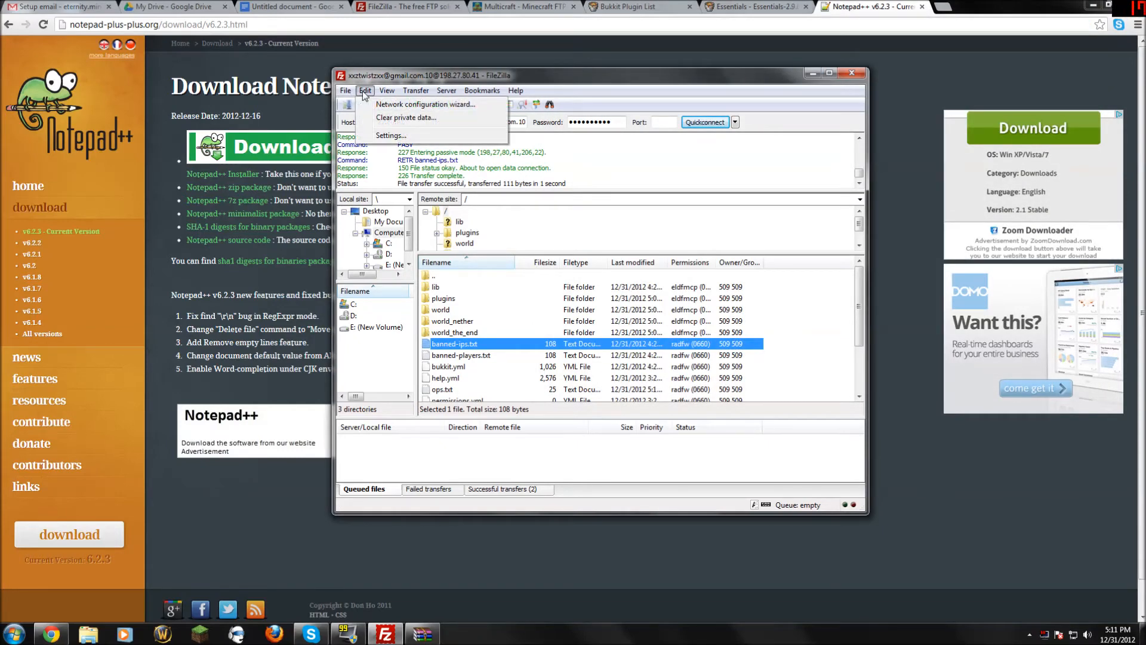
Make C:\Program Files (x86)\Notepad++\notepad++.exe FileZilla's custom file editor, always used by default.
click(391, 135)
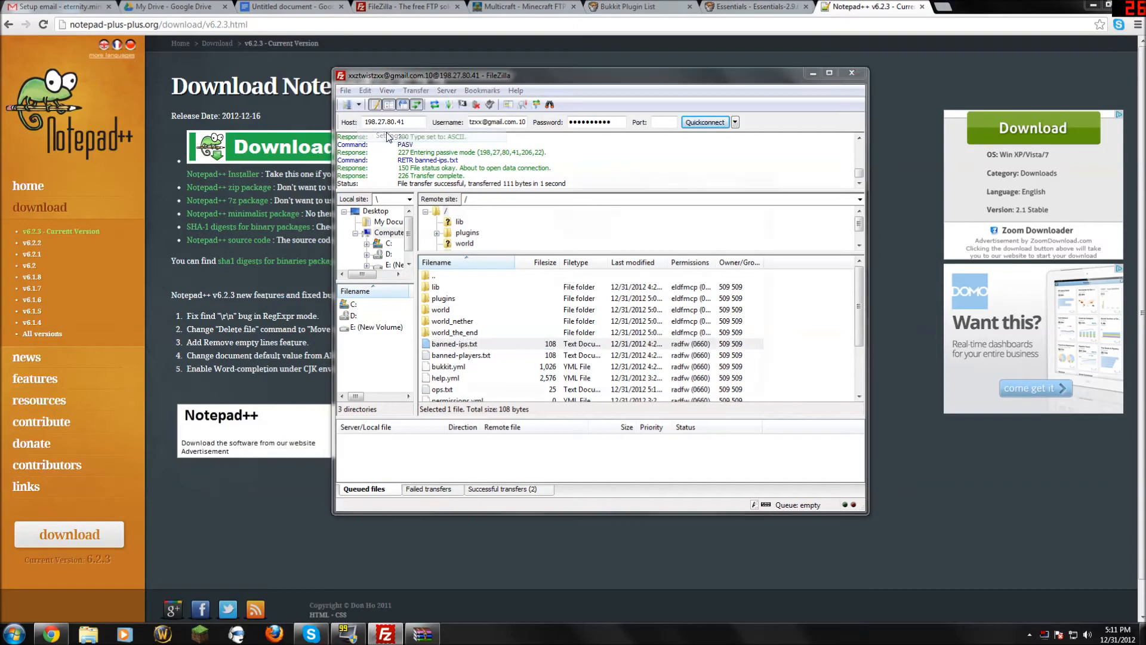
scroll(517, 269, down, 2)
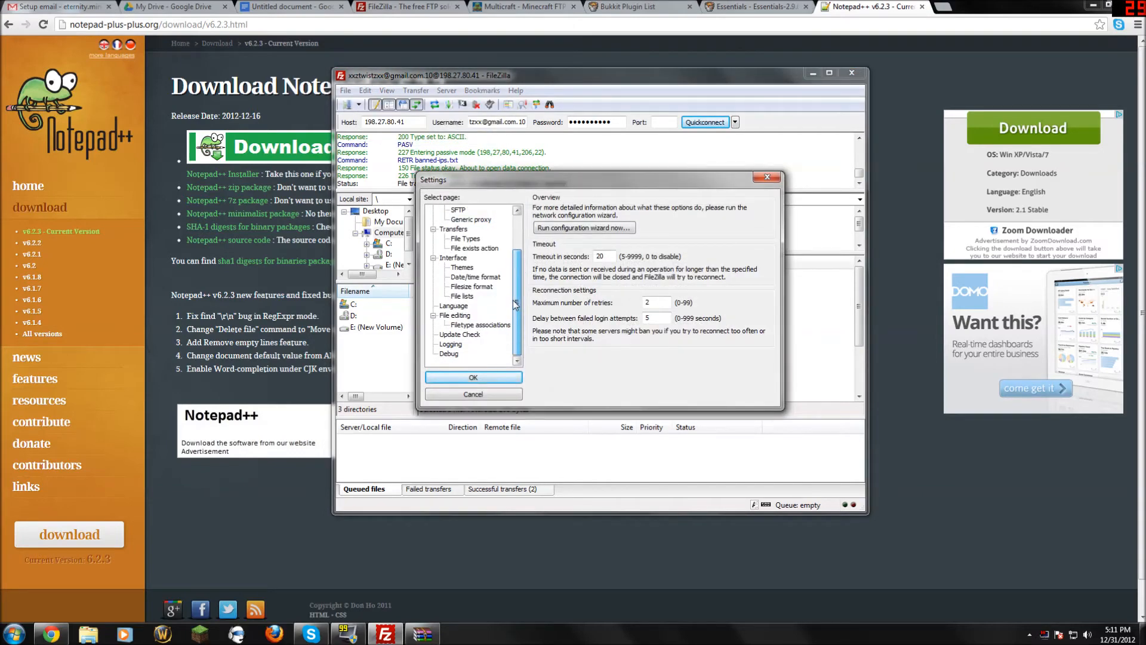
click(454, 316)
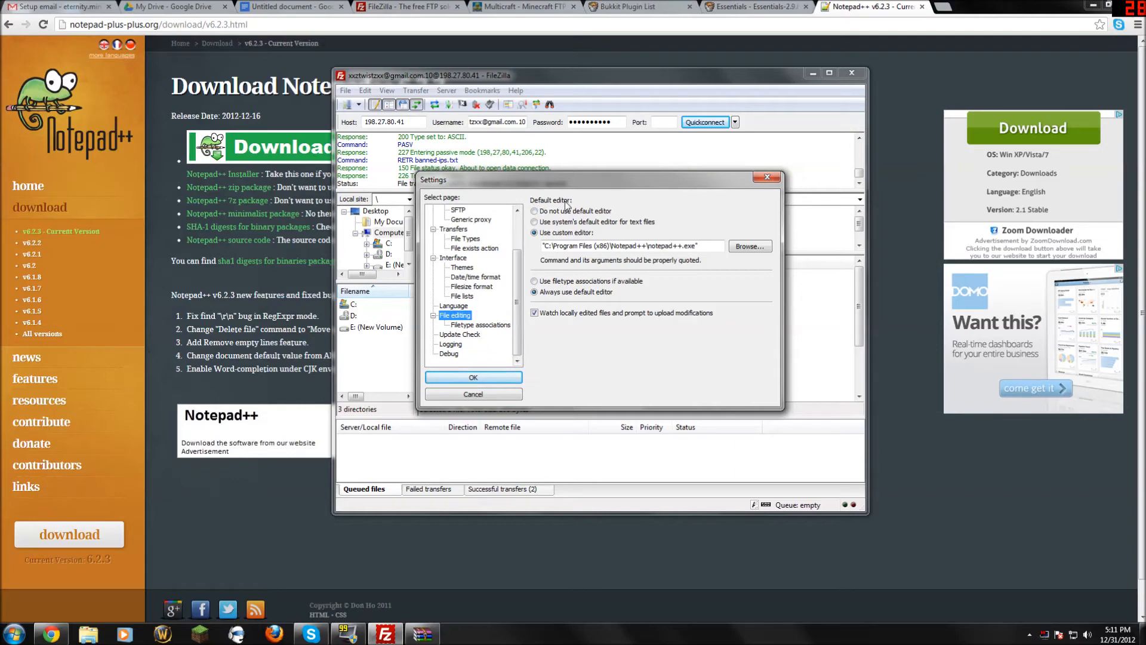
click(534, 233)
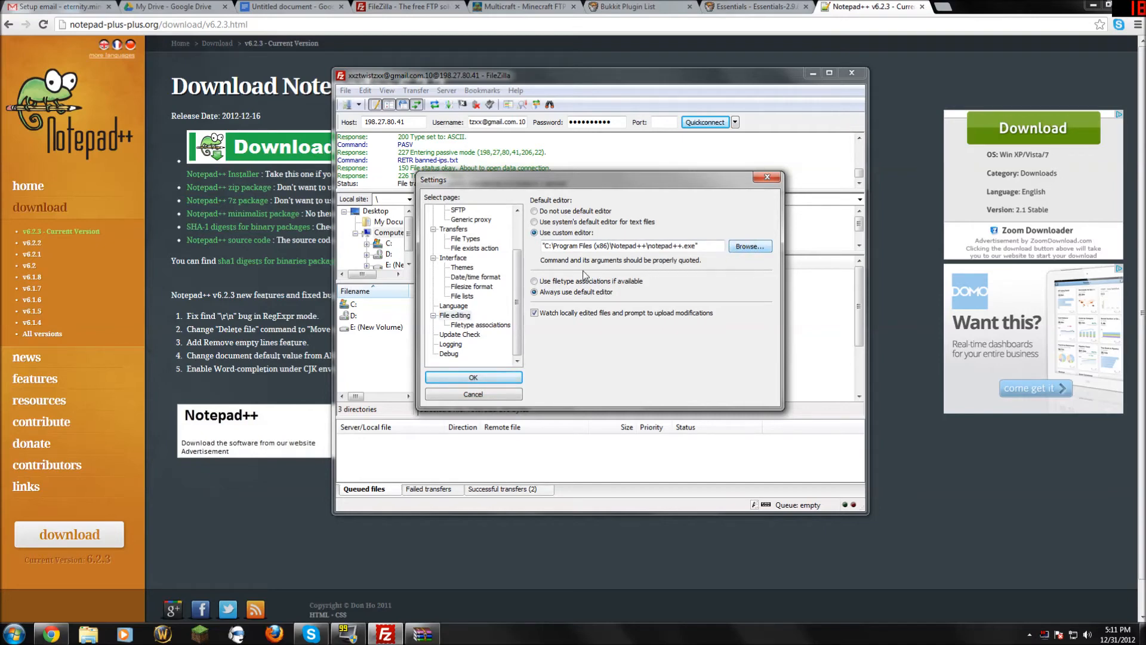
mouse_move(543, 246)
mouse_down()
mouse_move(699, 246)
mouse_move(532, 248)
mouse_up()
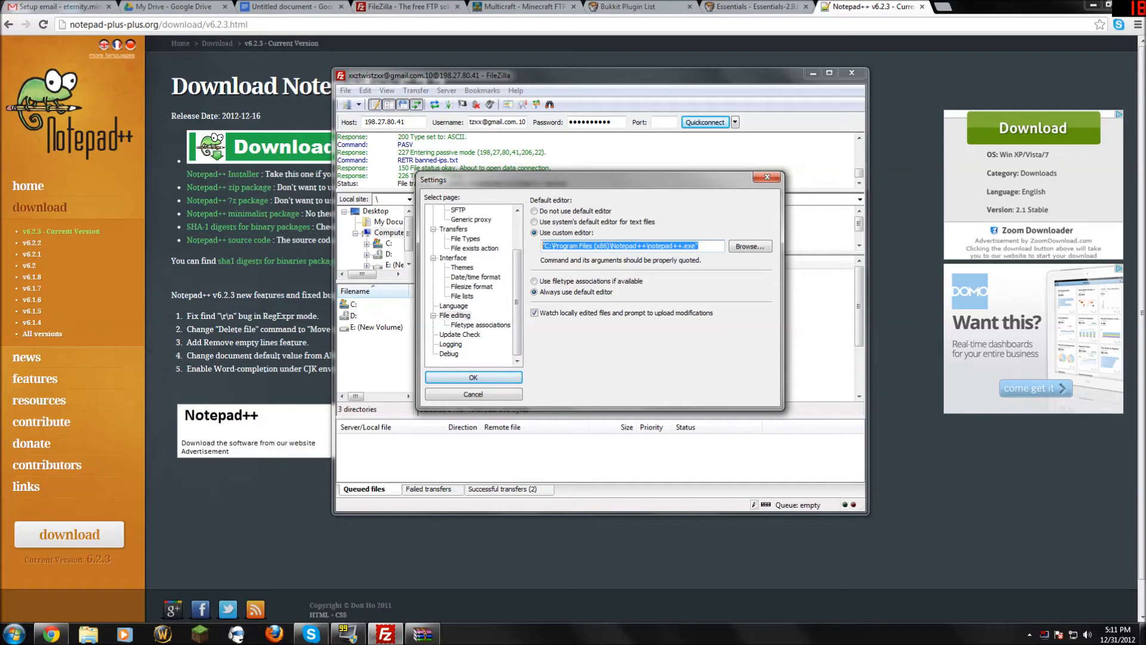
right_click(582, 245)
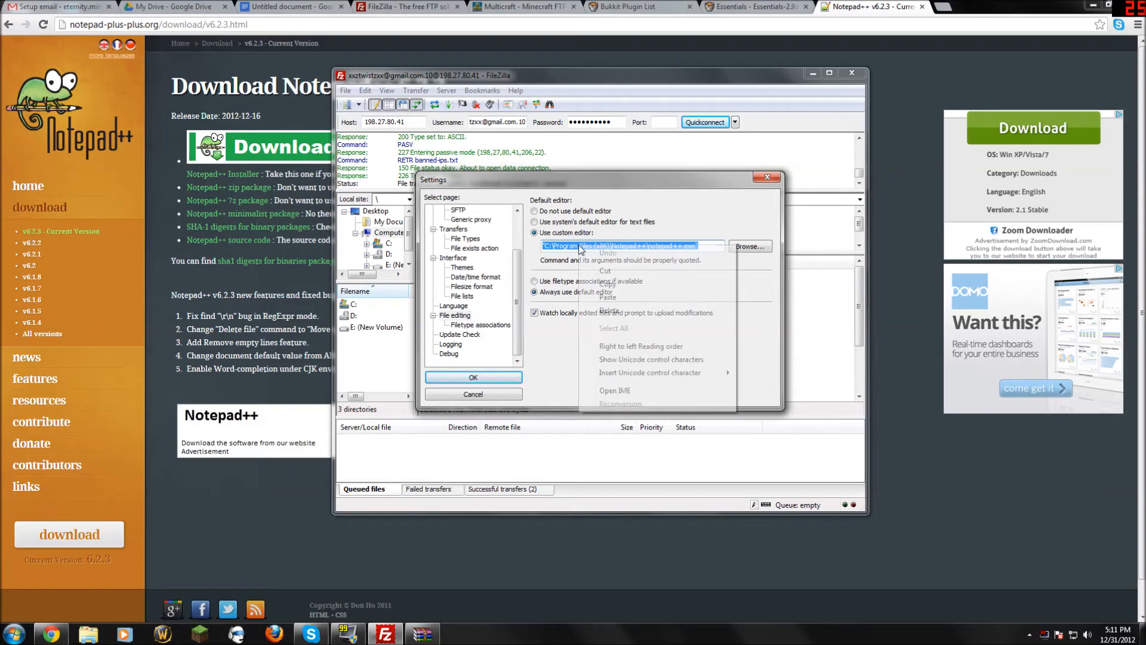
click(710, 231)
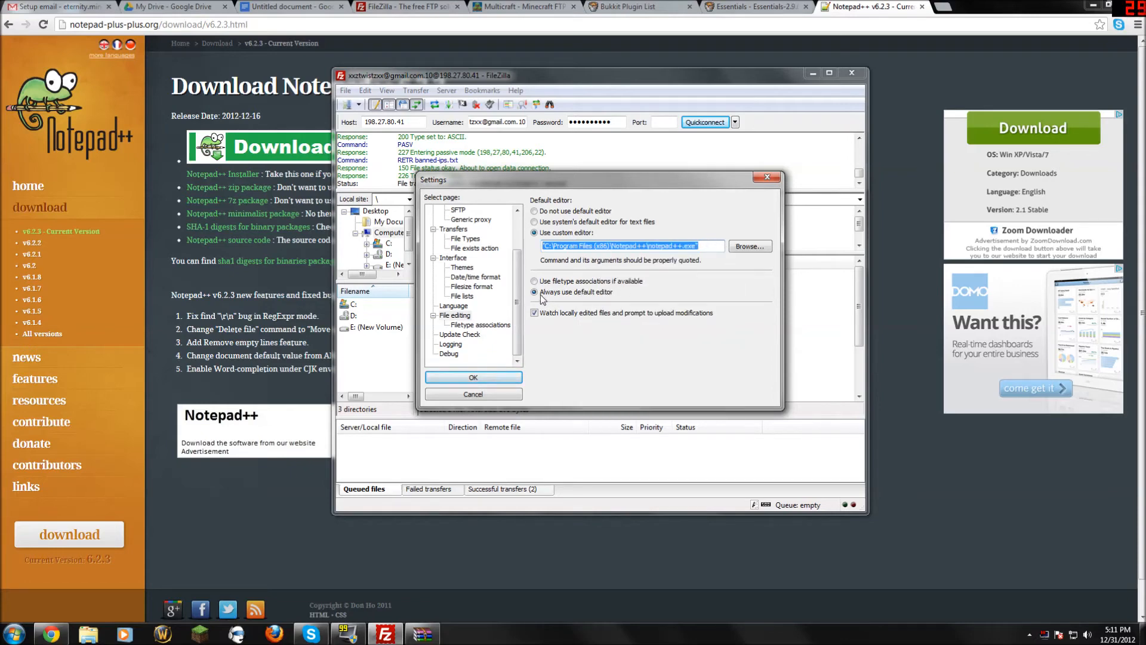
click(535, 293)
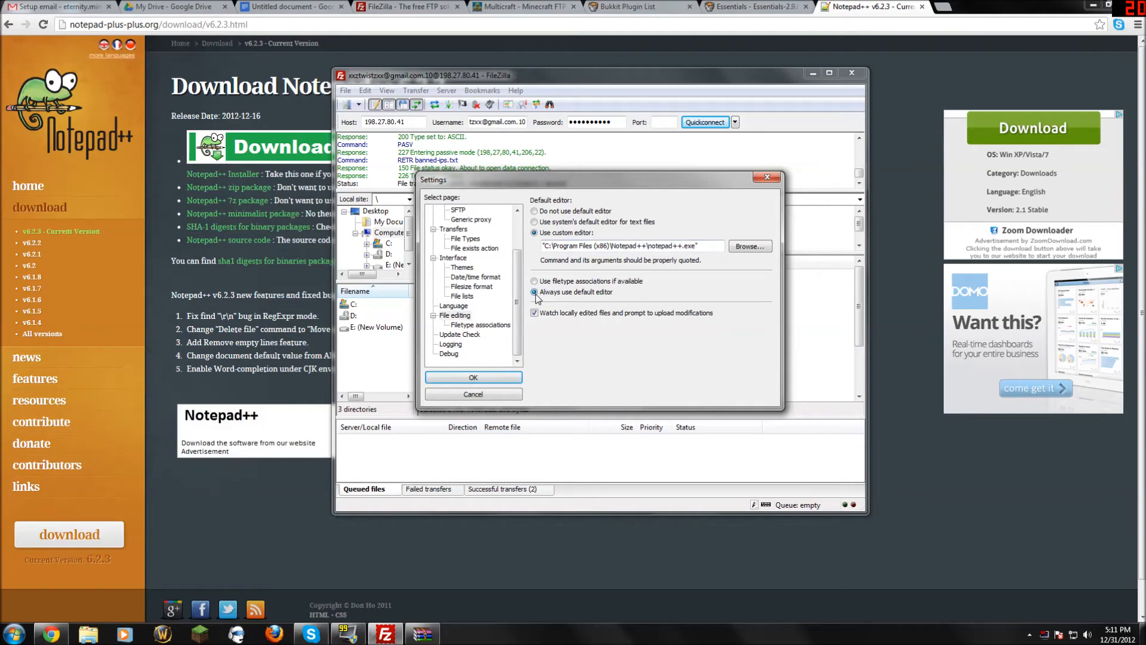
click(478, 377)
Reopen banned-ips.txt in Notepad++, past the already-being-edited warning, and close it again.
right_click(445, 345)
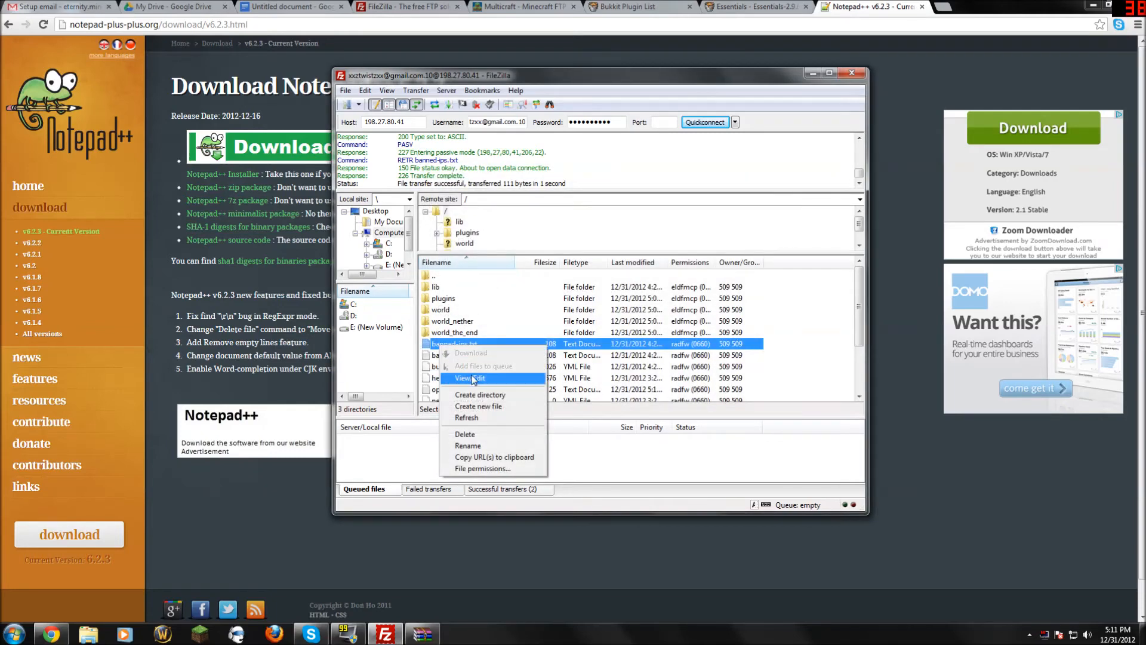
click(474, 378)
click(620, 365)
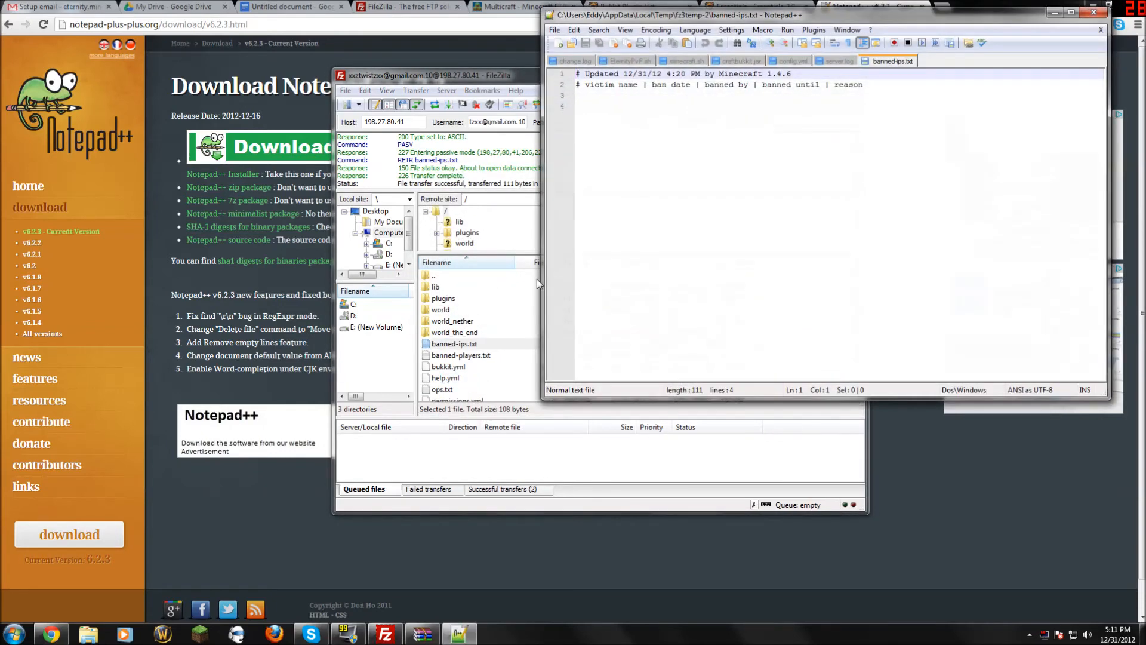
drag(1005, 21, 734, 123)
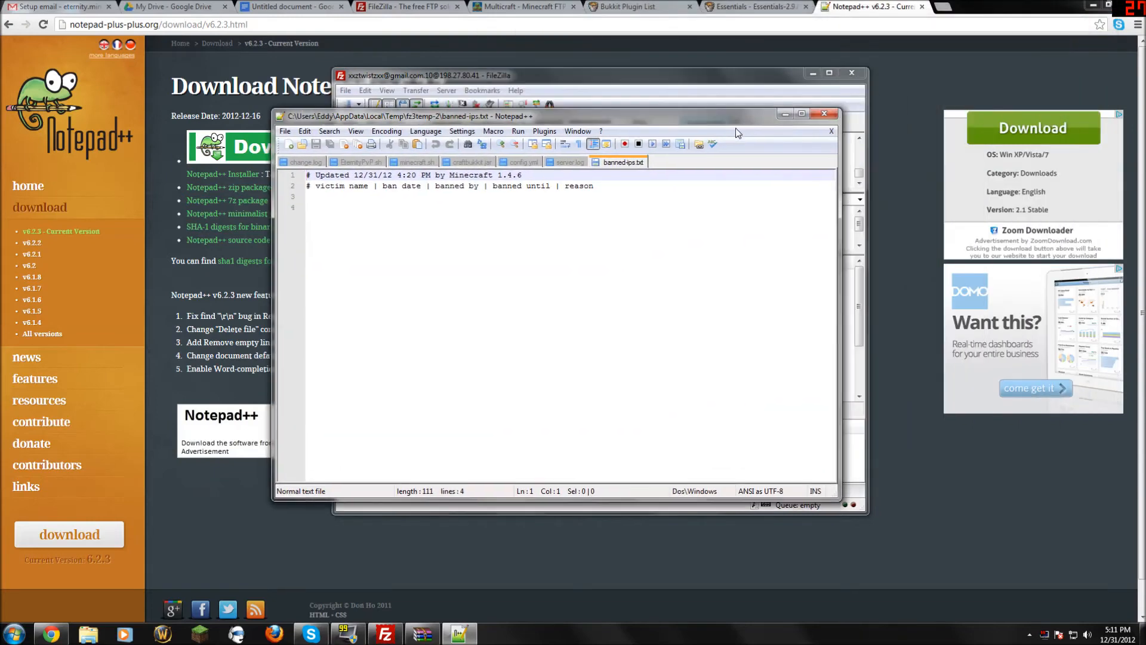
click(825, 115)
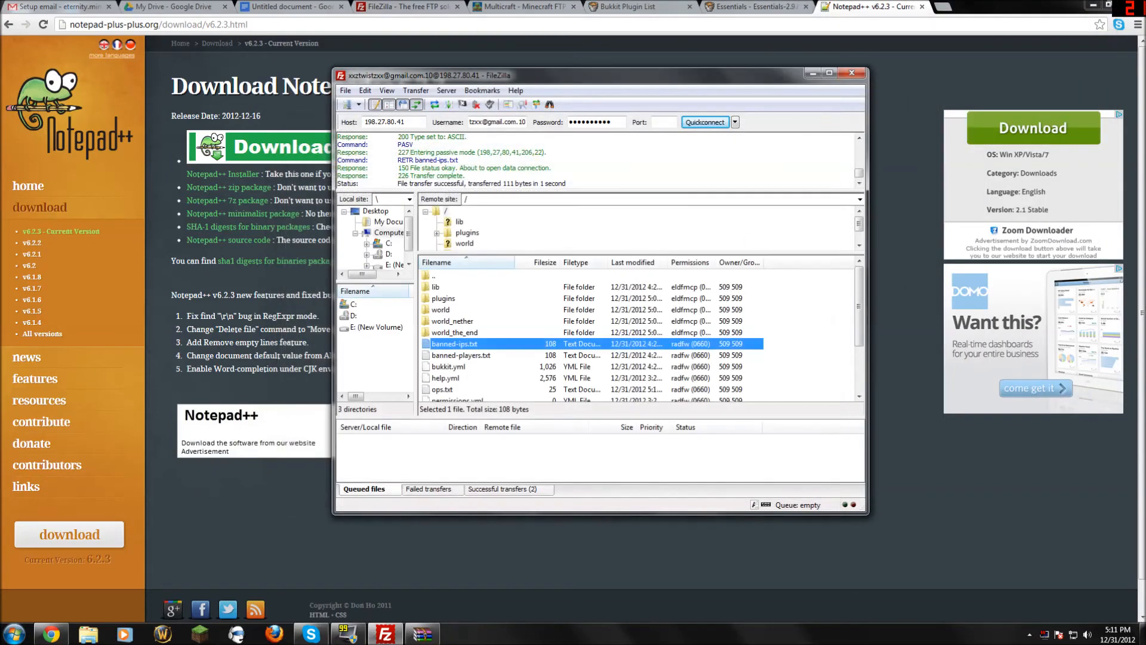
mouse_move(856, 283)
mouse_down()
mouse_move(856, 297)
mouse_move(856, 281)
mouse_up()
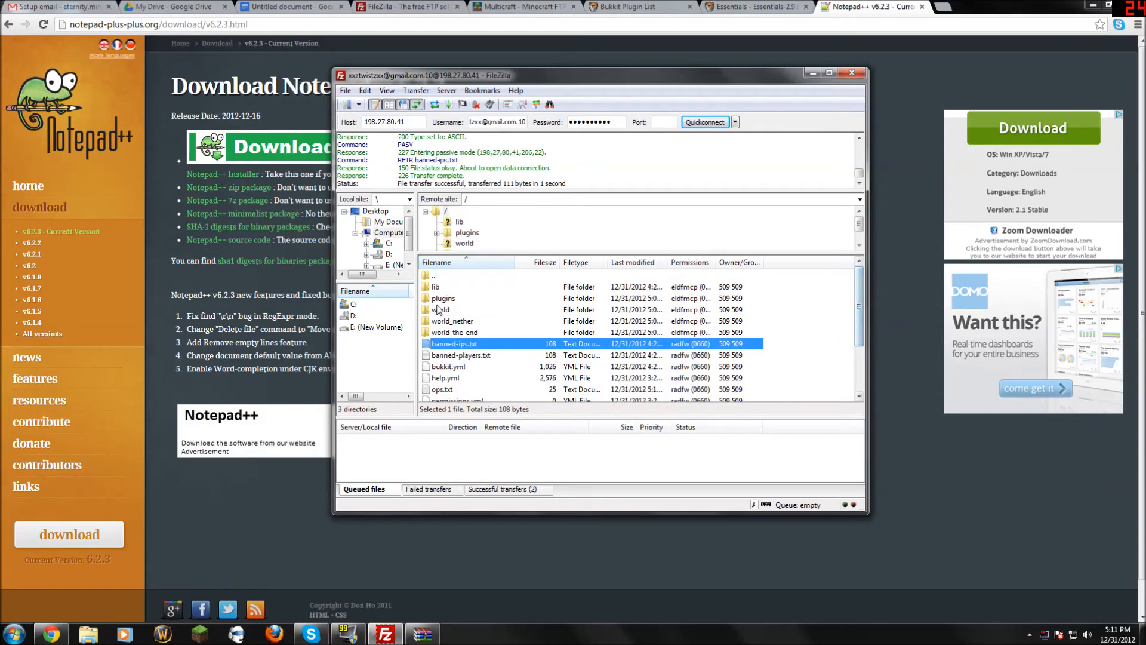
Navigate the remote site into the /plugins/Factions folder.
double_click(442, 301)
double_click(442, 277)
double_click(441, 300)
click(445, 300)
double_click(444, 300)
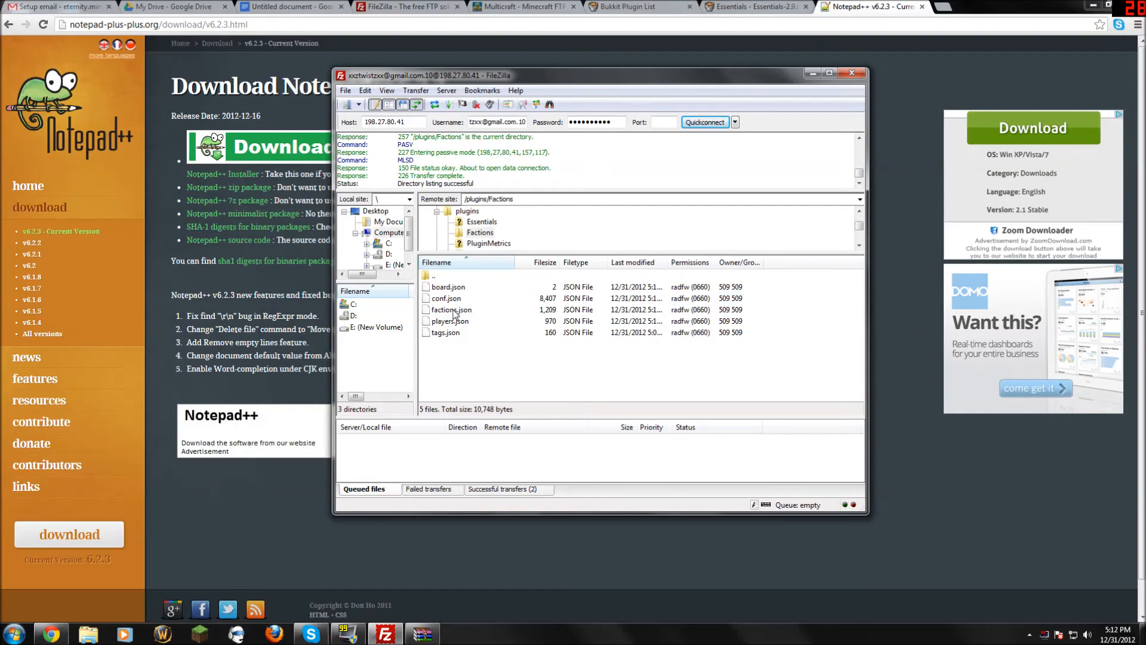
Open conf.json in Notepad++, delete 'false' on line 125, and close without saving.
right_click(449, 298)
click(526, 333)
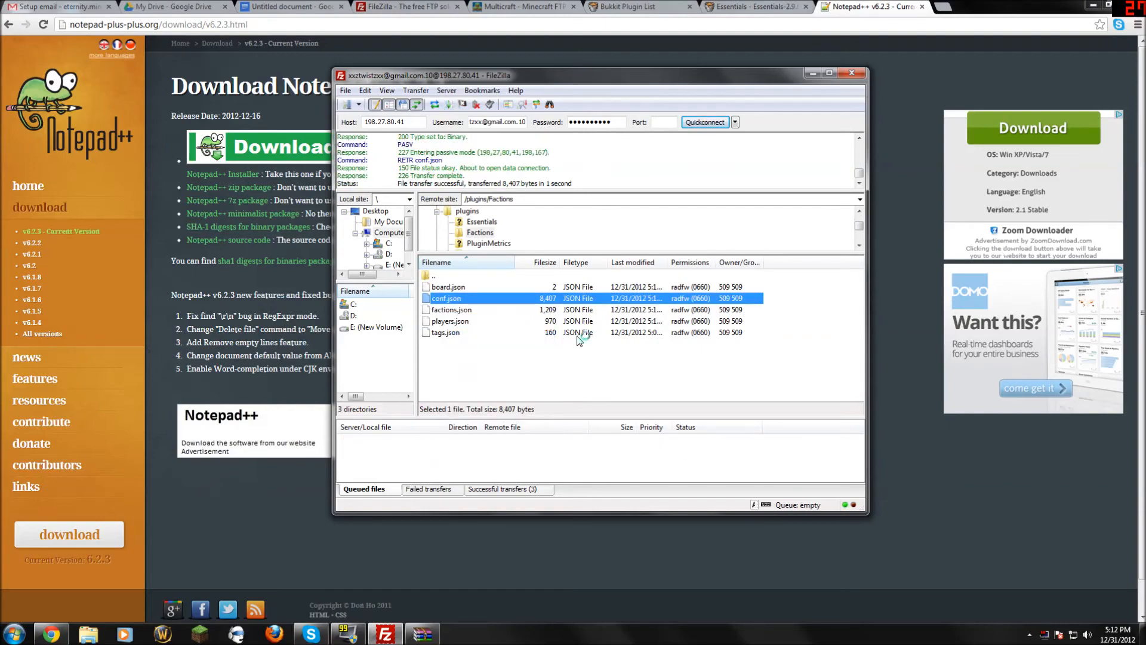
drag(831, 206, 824, 323)
double_click(510, 337)
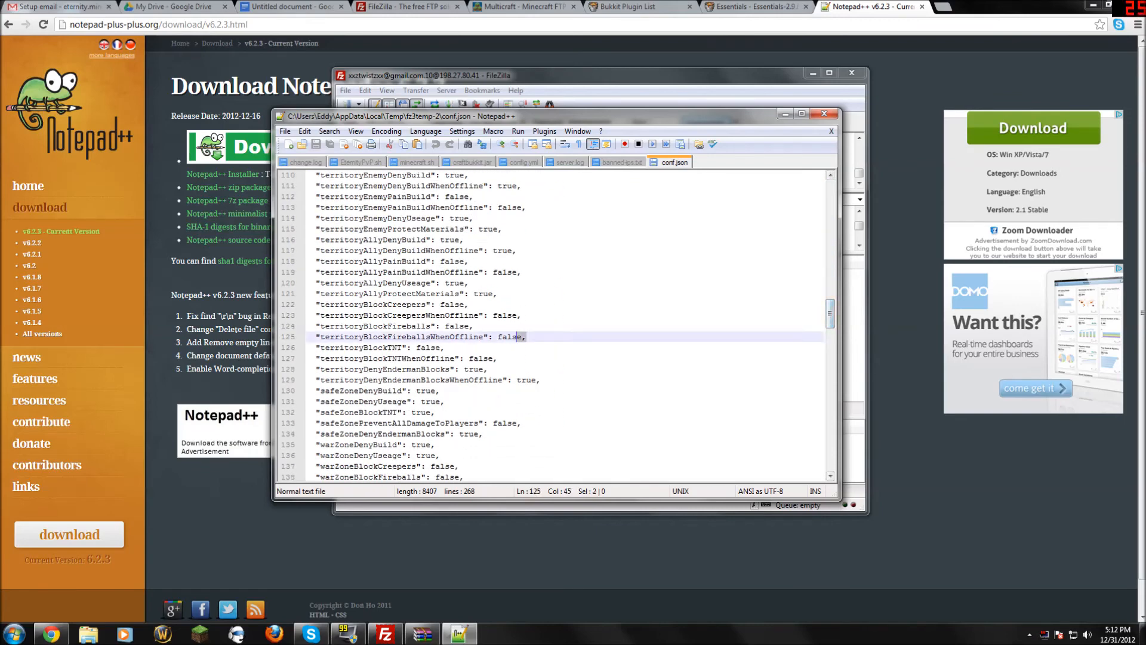
key(Delete)
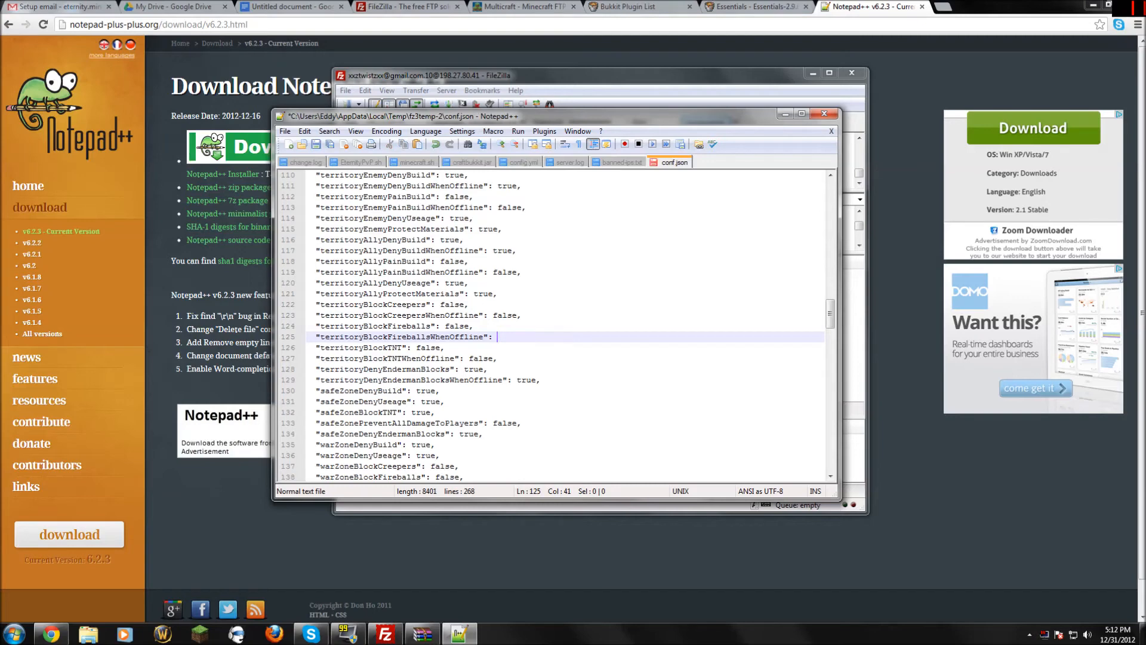
click(824, 113)
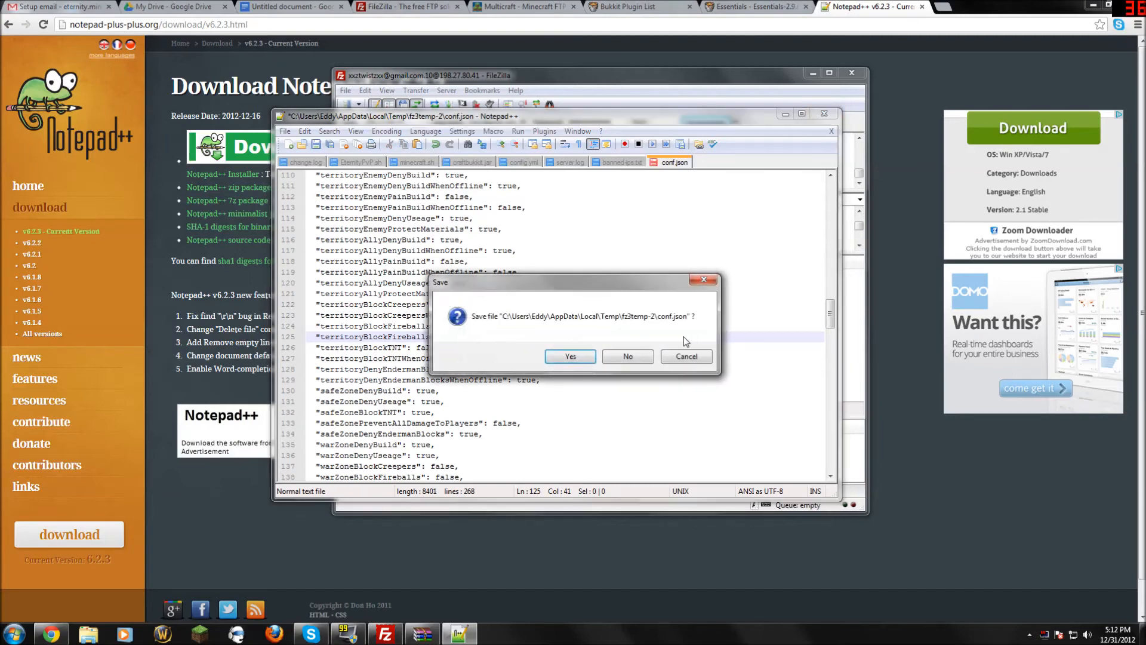
click(627, 358)
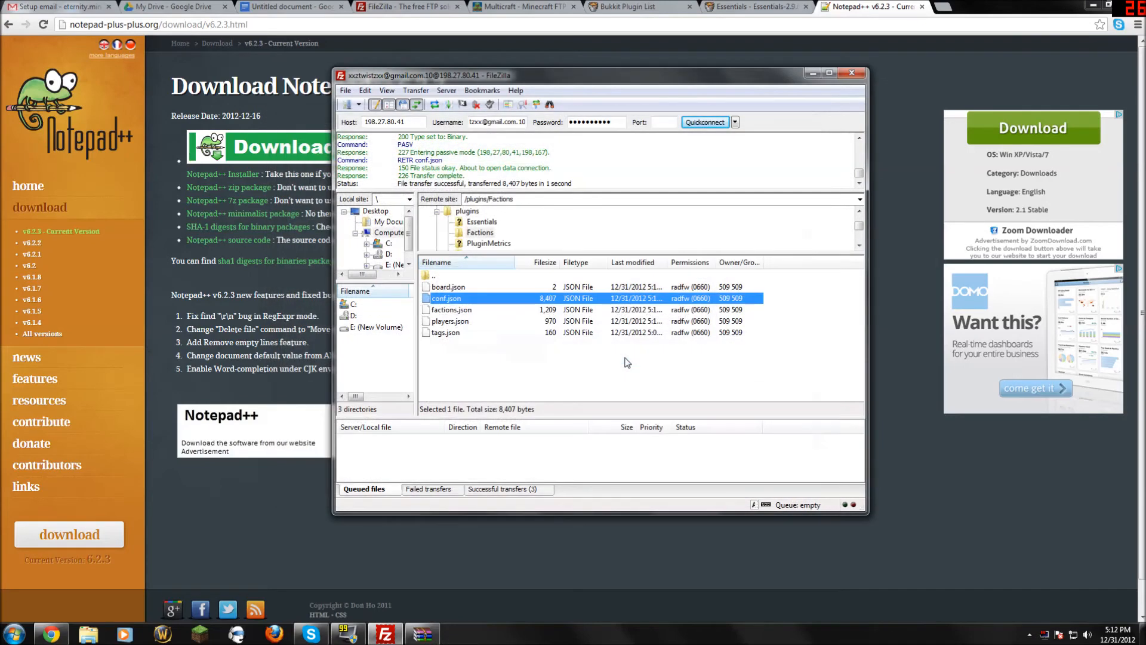
Open conf.json for editing again and confirm reopening the local copy.
right_click(472, 300)
click(511, 333)
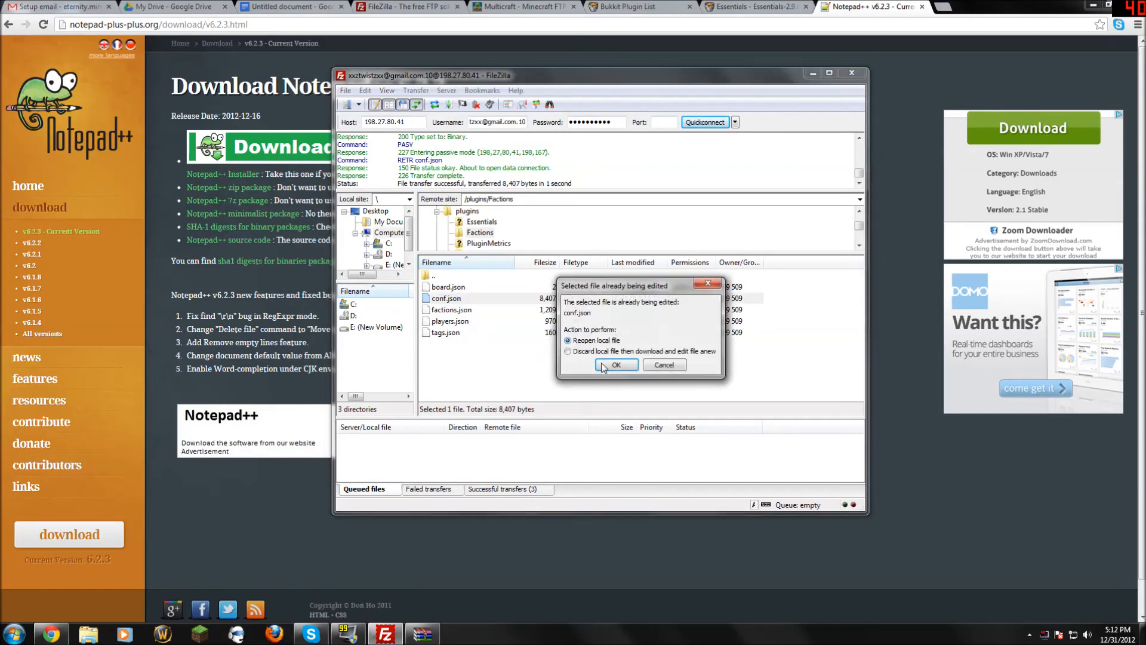
click(615, 364)
Change chatTagInsertIndex on line 39 from 1 to 0, save conf.json, and upload it to the server.
scroll(555, 325, down, 20)
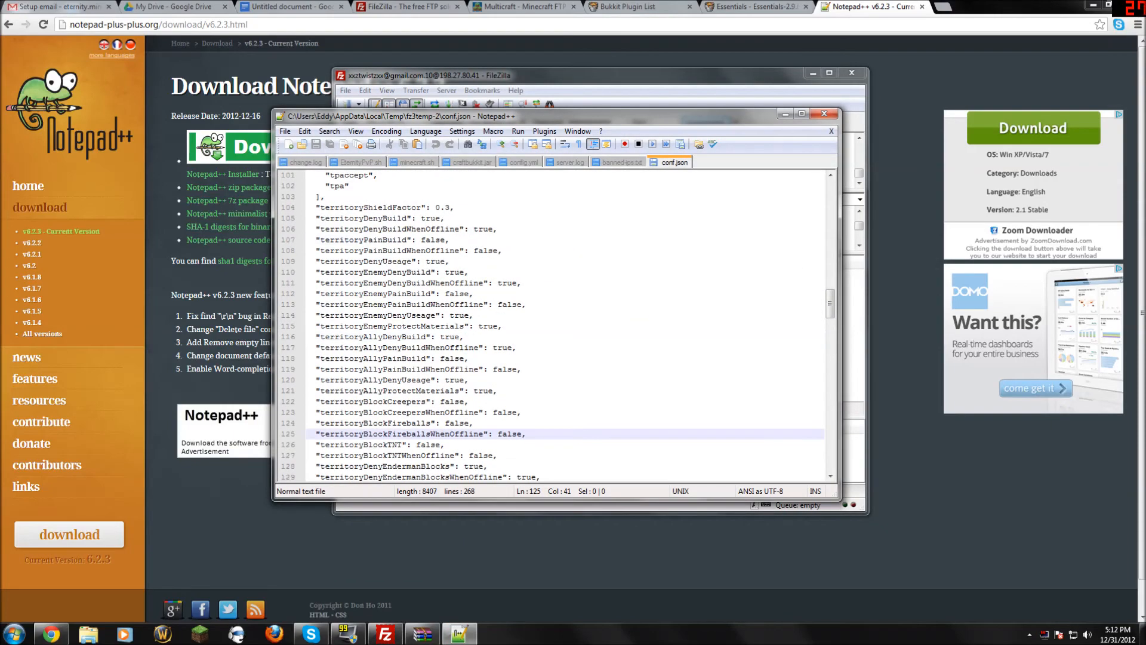
scroll(555, 325, up, 20)
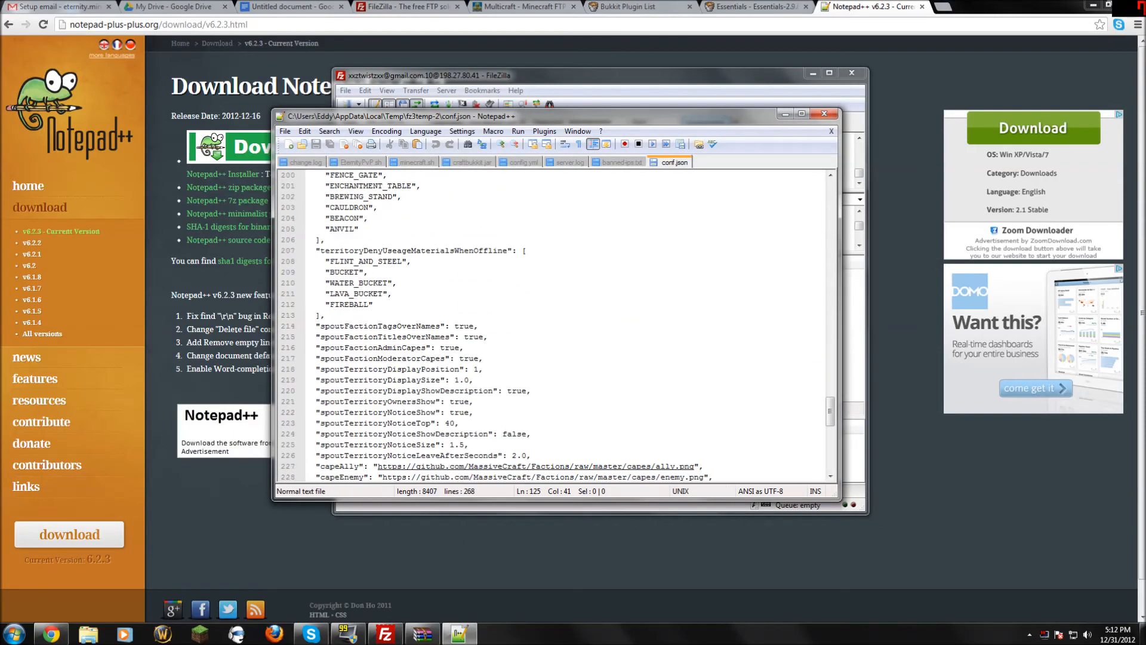
scroll(556, 325, up, 20)
scroll(555, 326, down, 6)
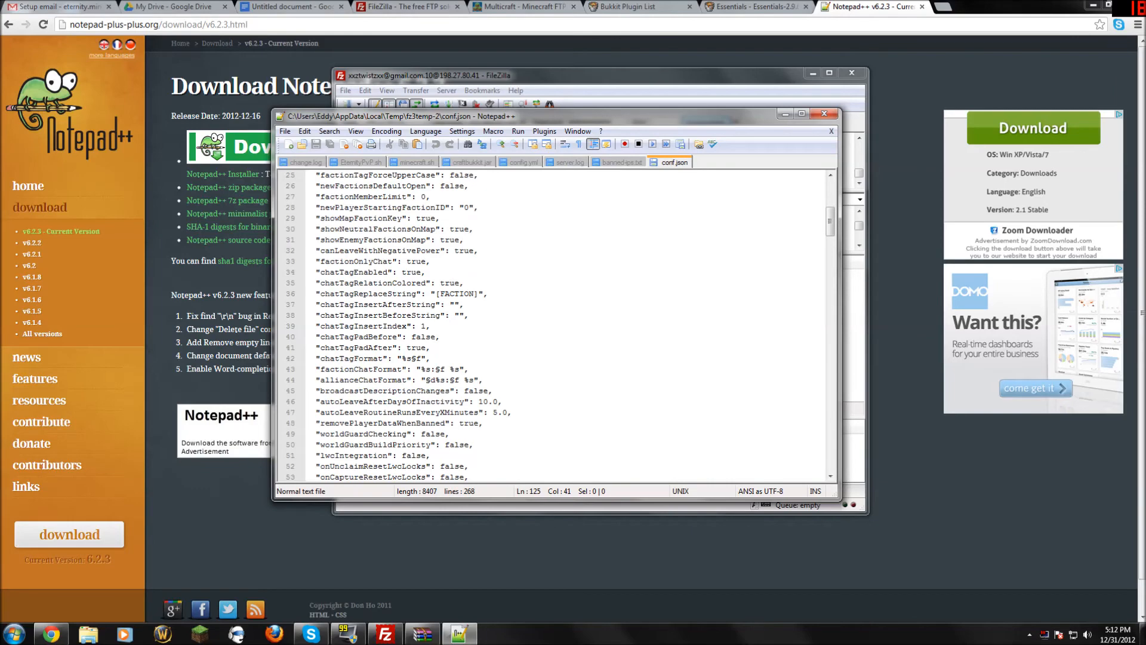
click(425, 326)
key(BackSpace)
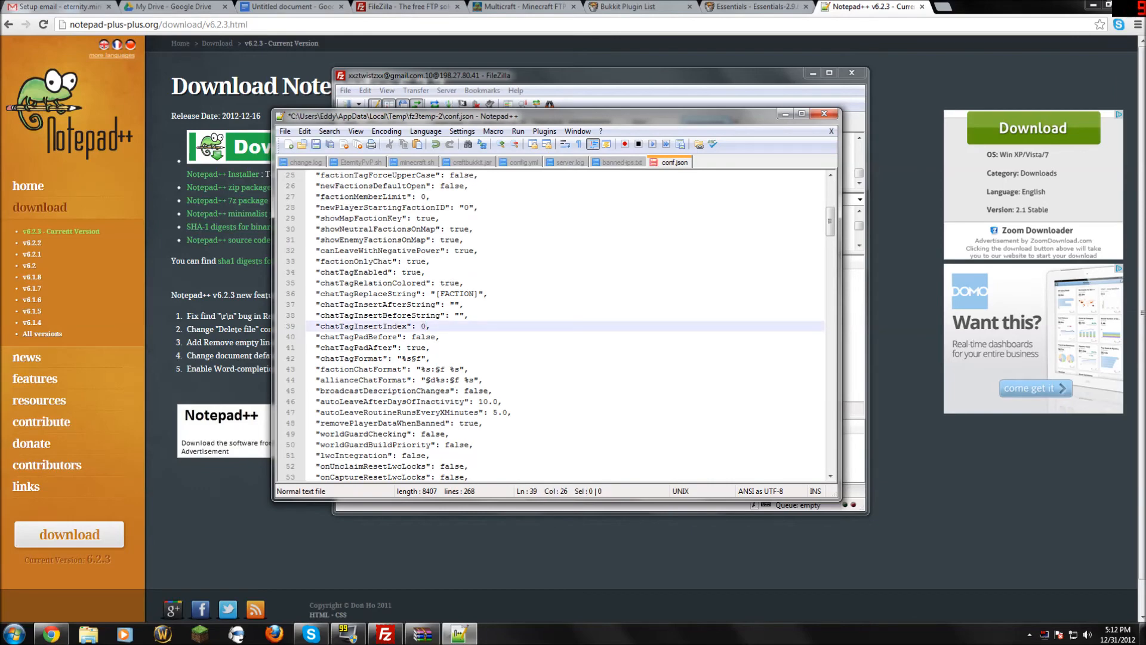
click(824, 114)
click(576, 354)
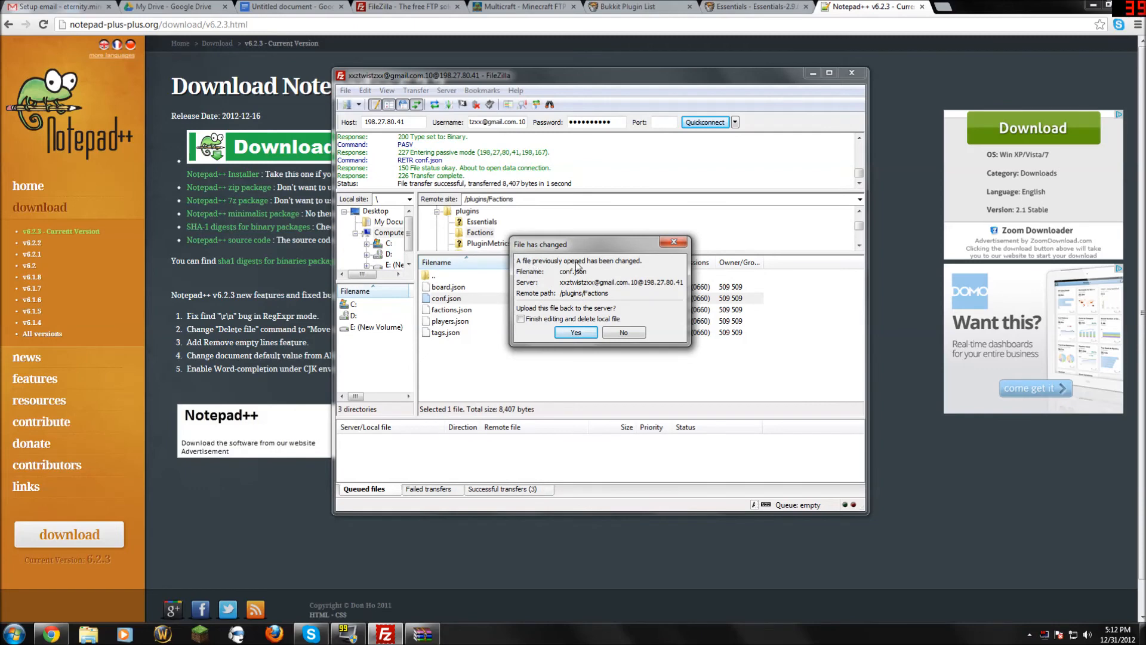
click(575, 332)
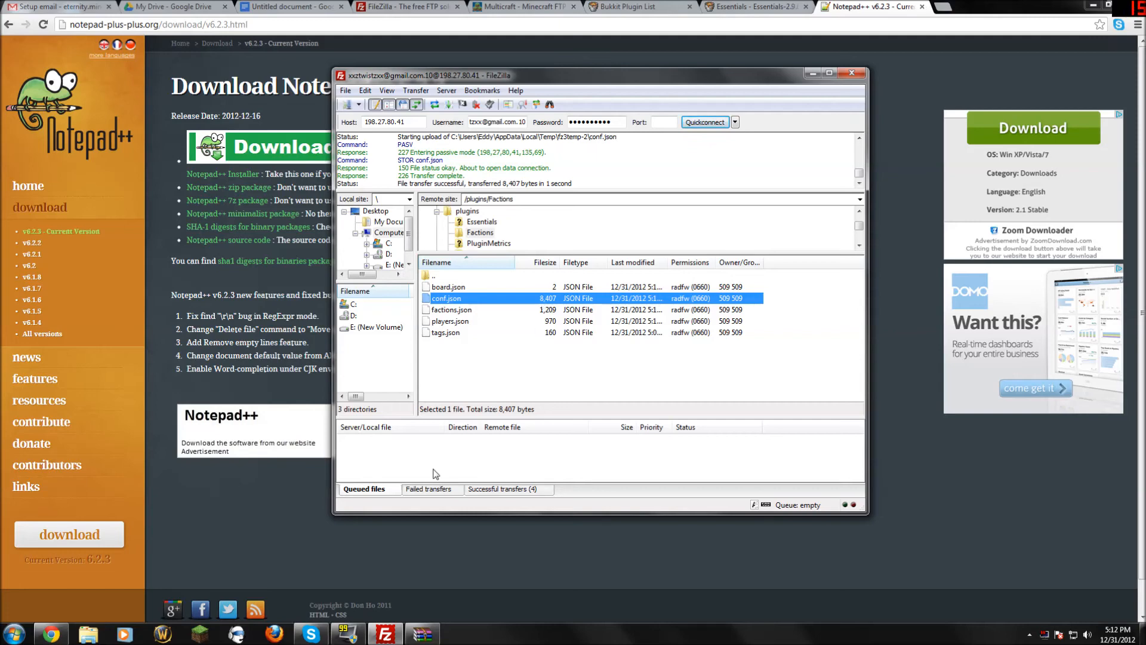
Switch through the Chrome tabs to the Untitled Google Docs document holding the server details.
click(635, 7)
click(524, 6)
click(370, 7)
click(195, 5)
click(284, 6)
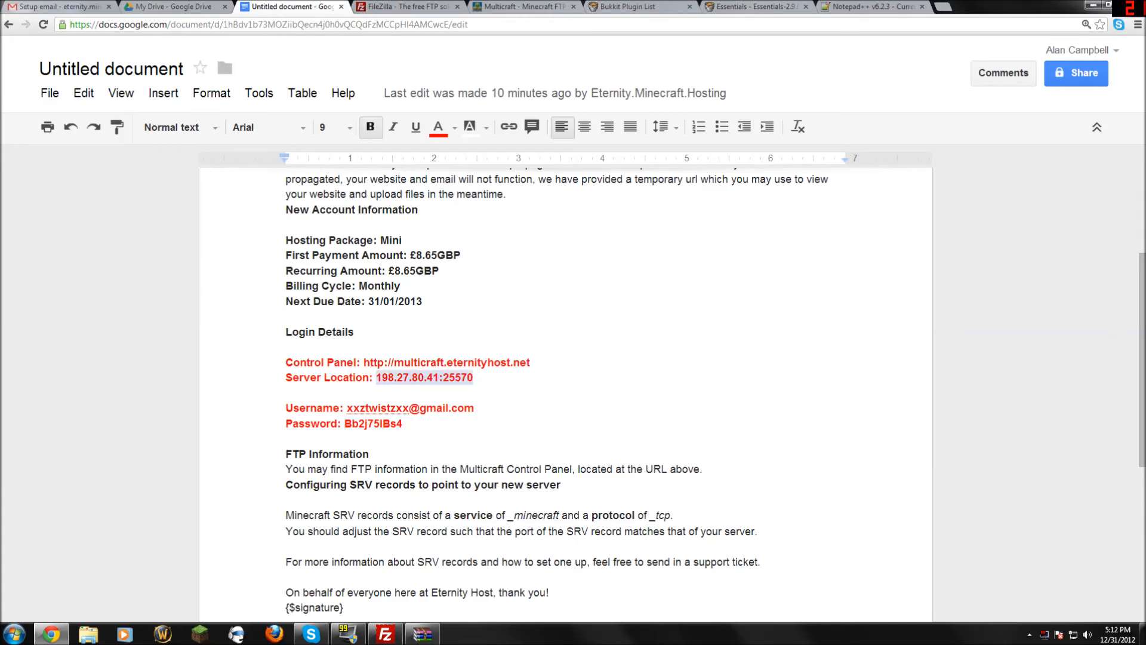
Copy the server address 198.27.80.41:25570 from the document.
right_click(389, 377)
click(434, 141)
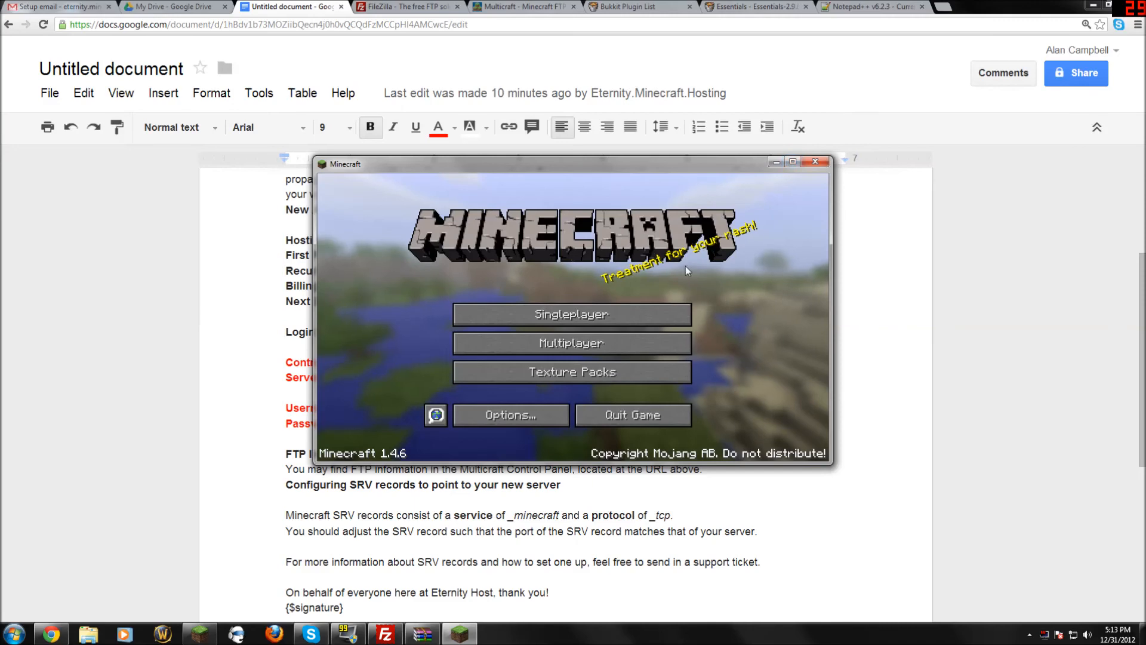
Add the pasted server 198.27.80.41:25570 to the multiplayer list and join it.
click(644, 341)
click(695, 414)
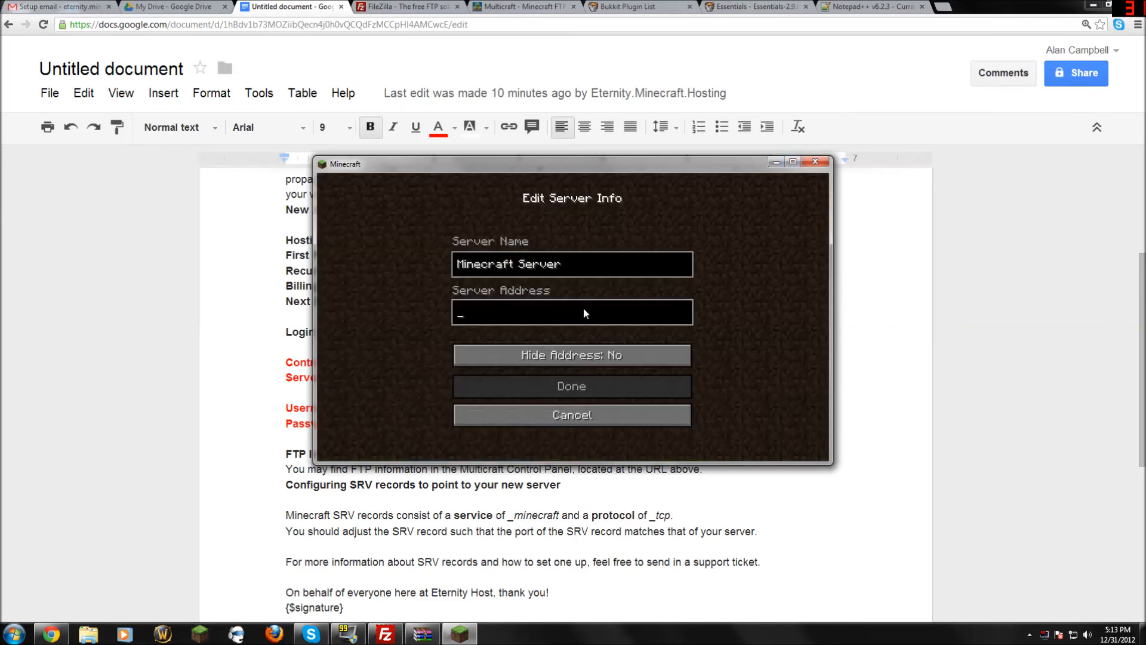
key(ctrl+v)
click(593, 381)
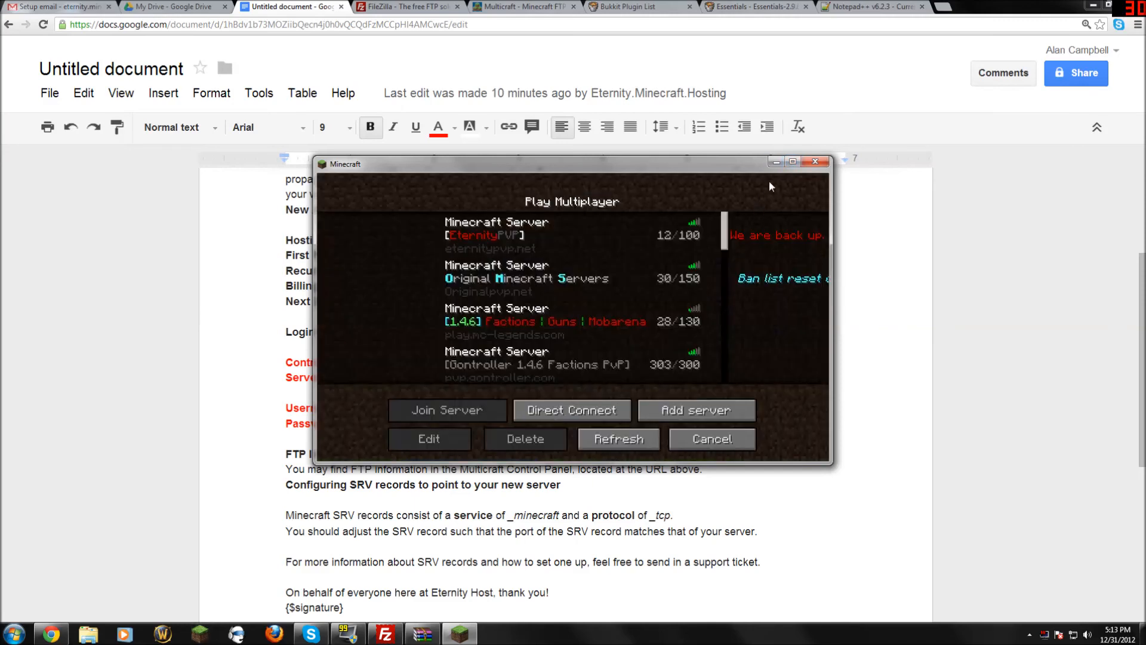
click(792, 162)
drag(730, 152, 627, 504)
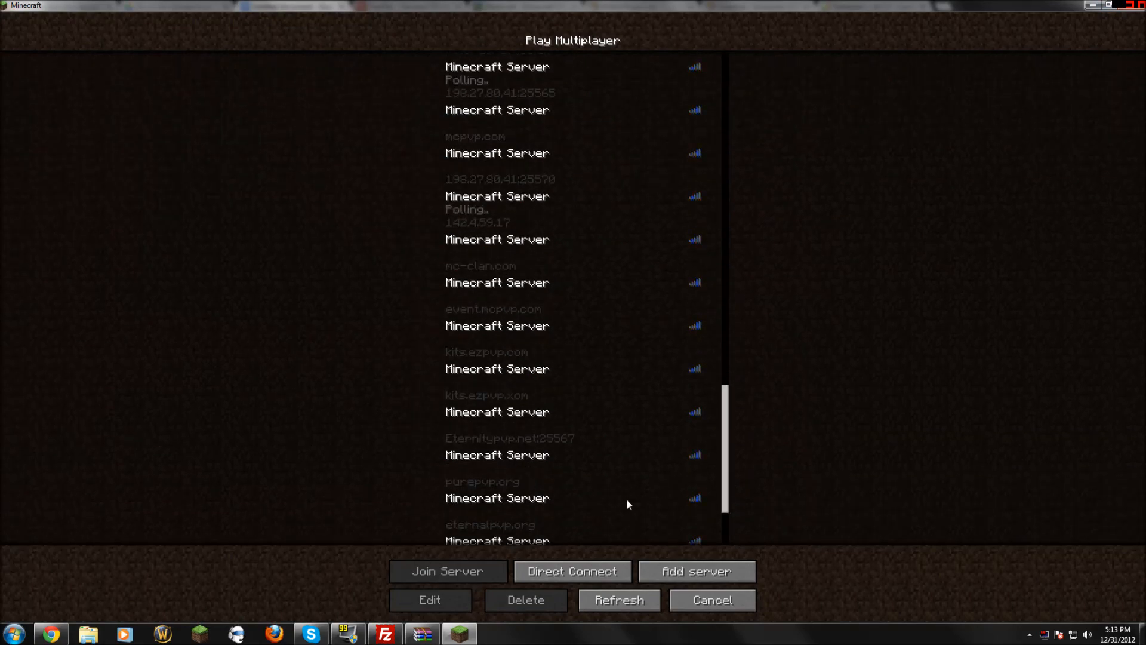
click(576, 490)
click(471, 568)
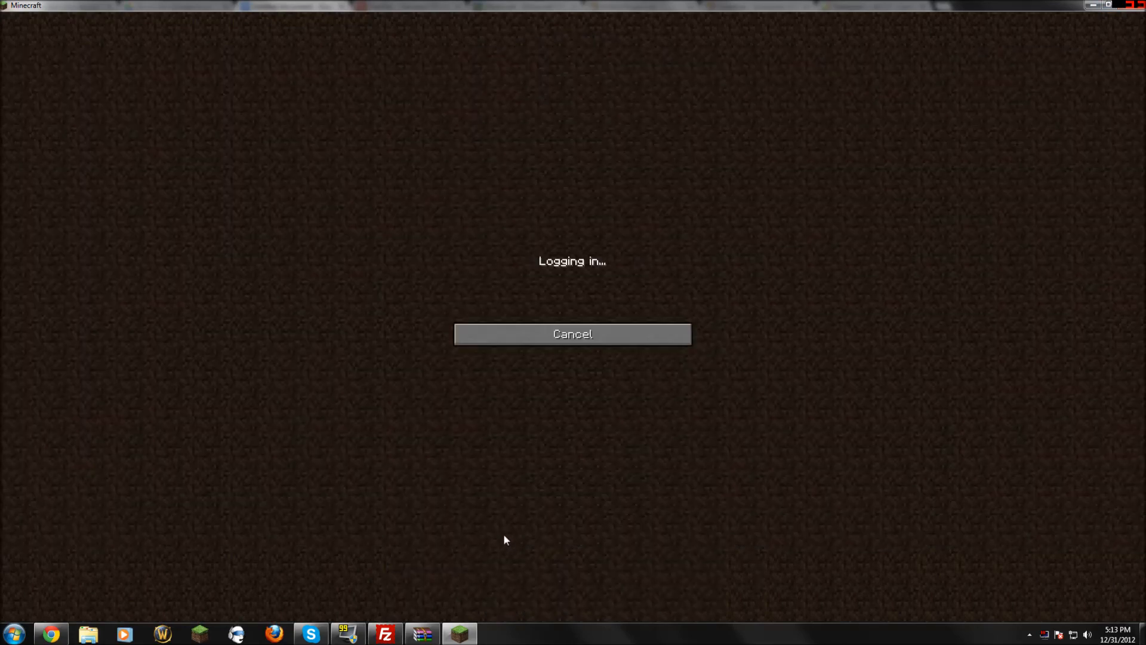
Check the online player list, walk forward, and send a short chat message.
key(Tab)
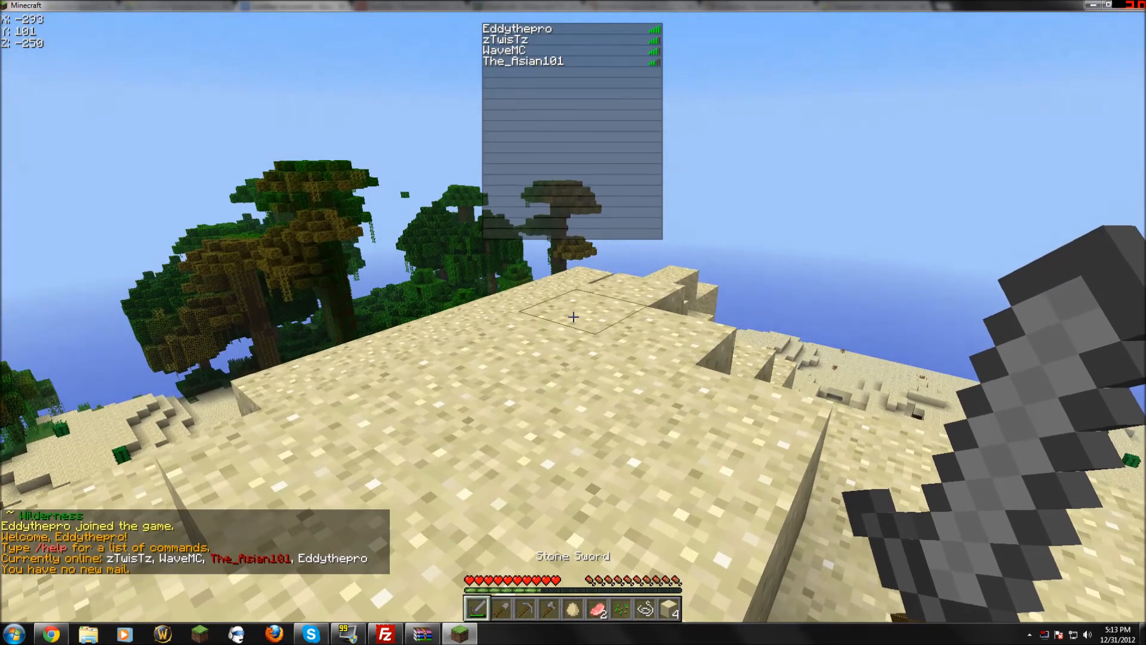
key(w)
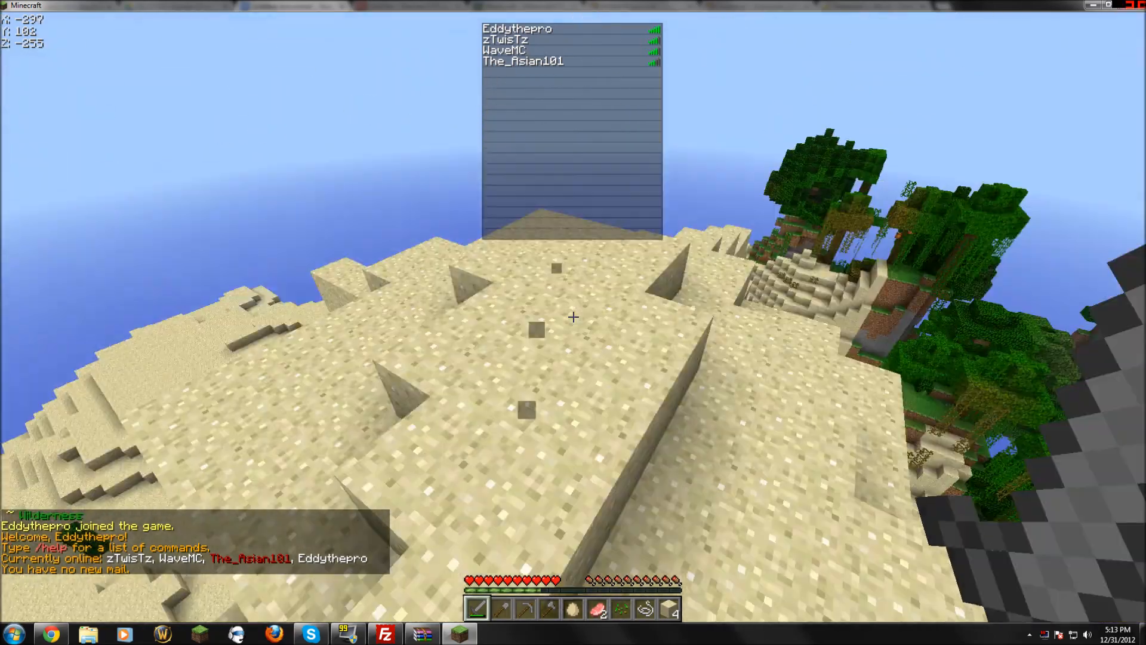
text(t)
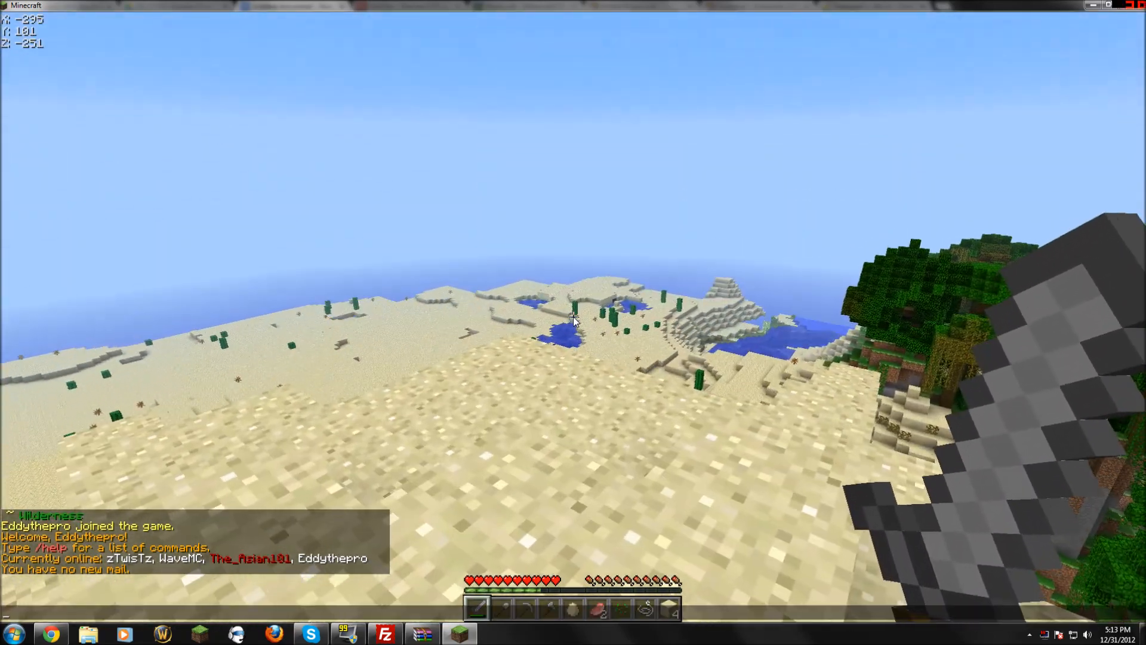
text(.)
key(Return)
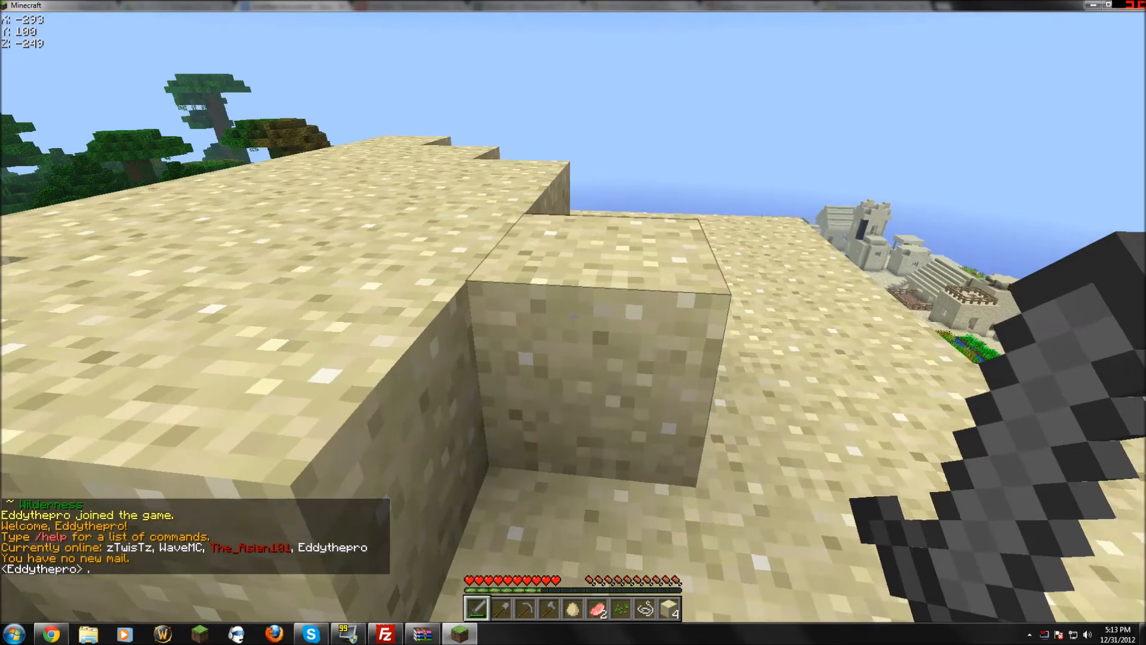
Walk and hop along the sand ridge.
key(w)
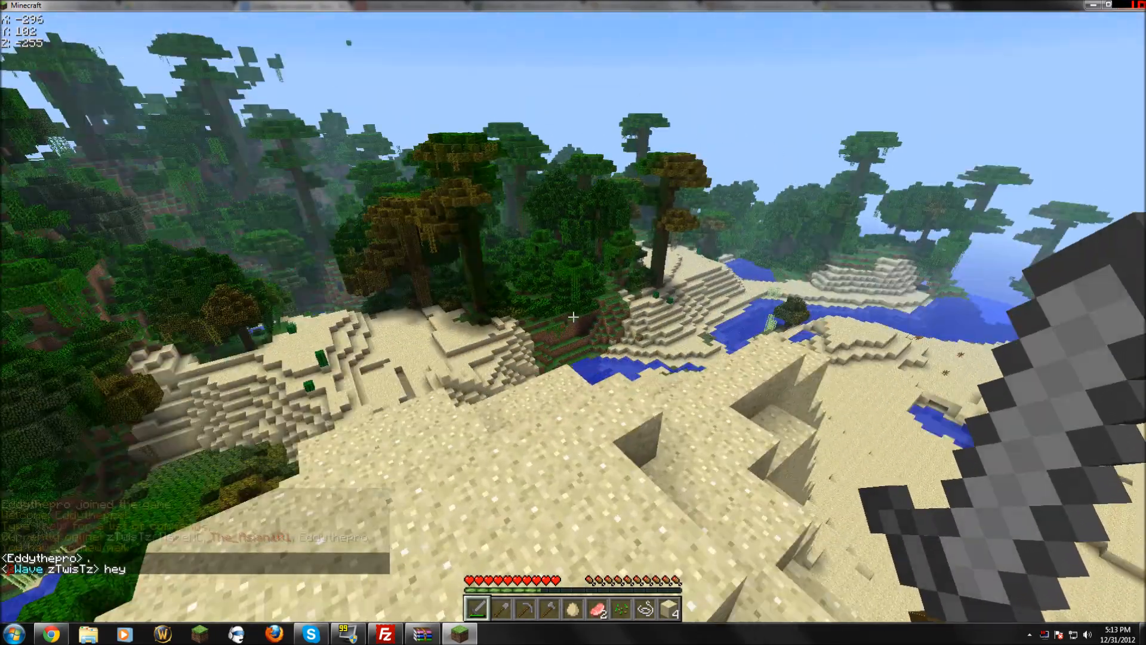
key(w)
key(space)
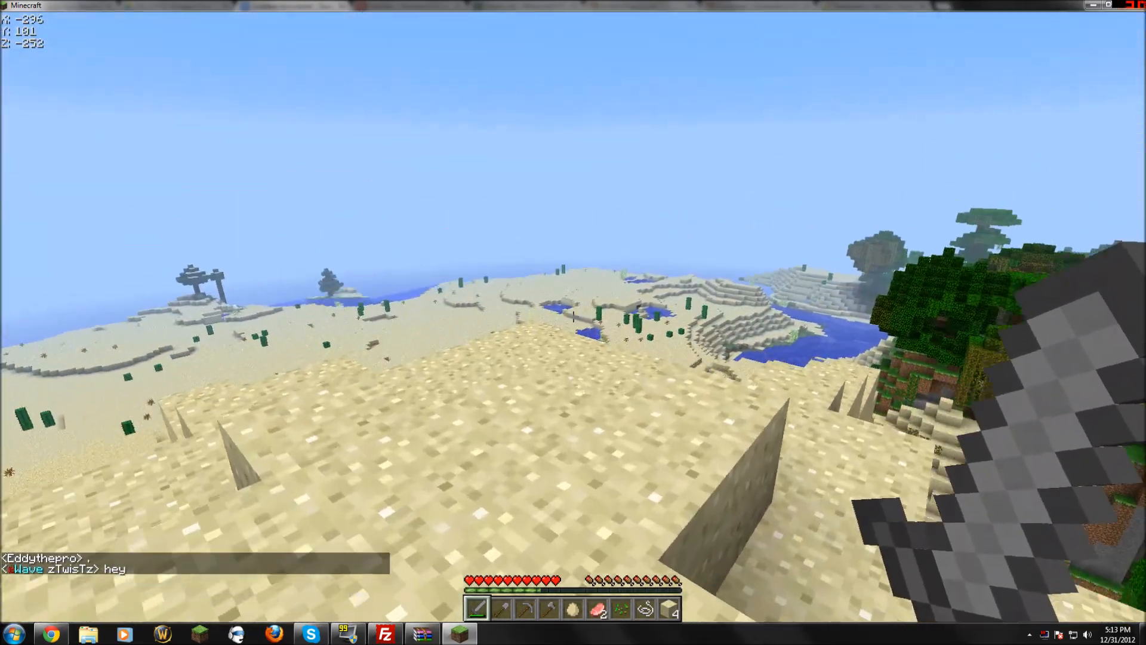
key(w)
key(space)
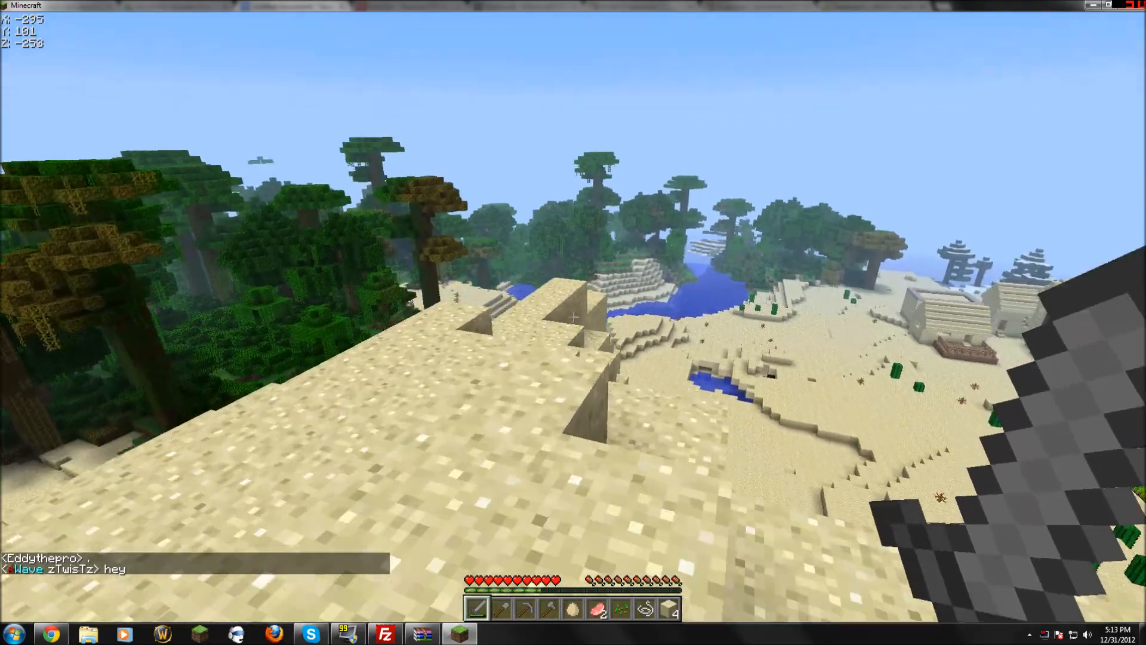
key(w)
key(space)
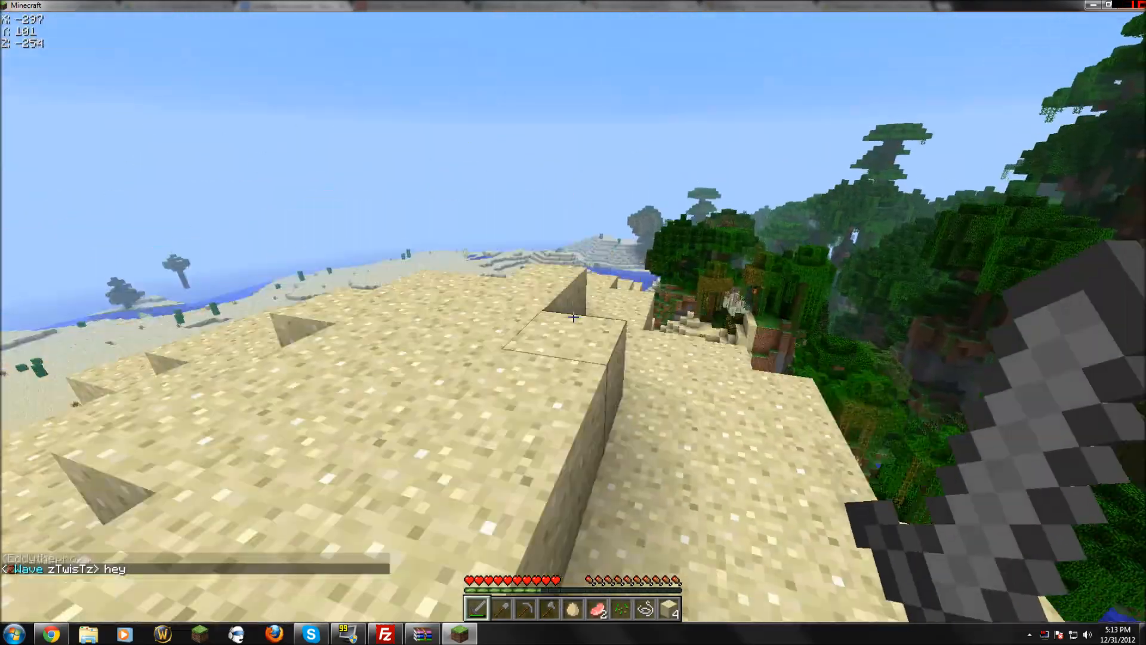
key(w)
key(space)
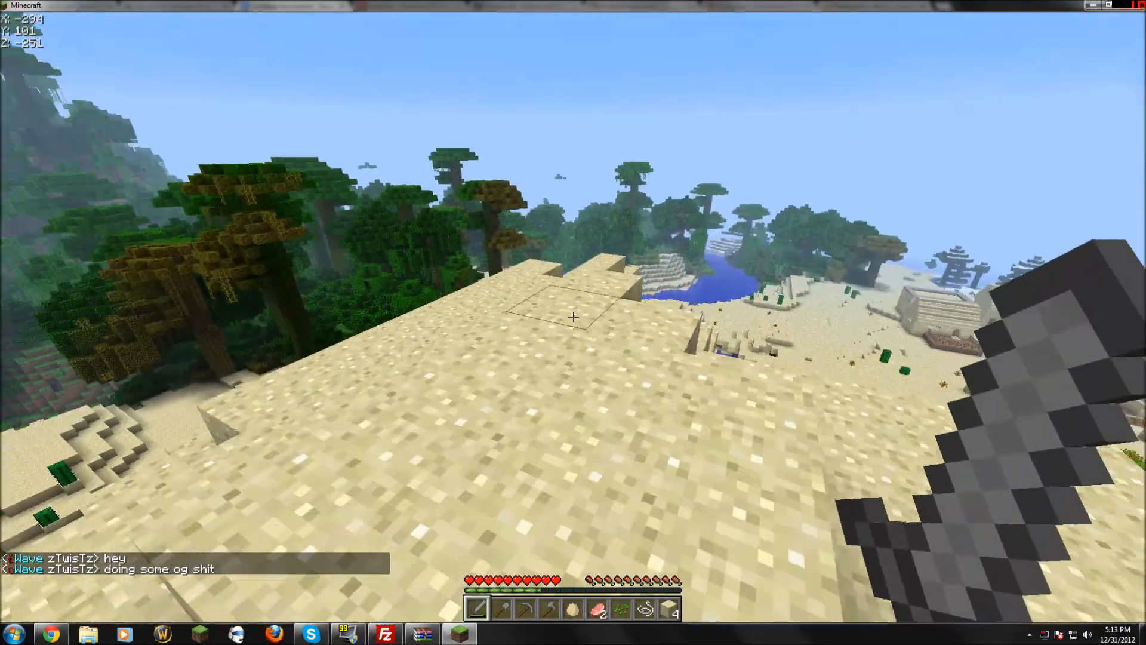
key(w)
key(space)
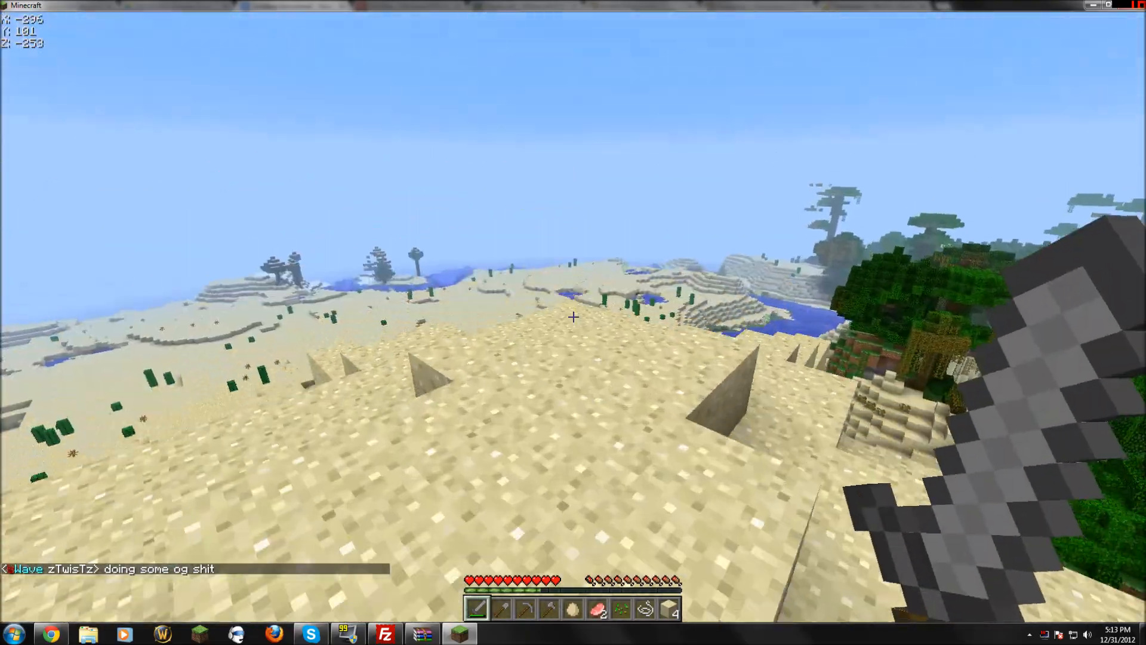
key(w)
key(space)
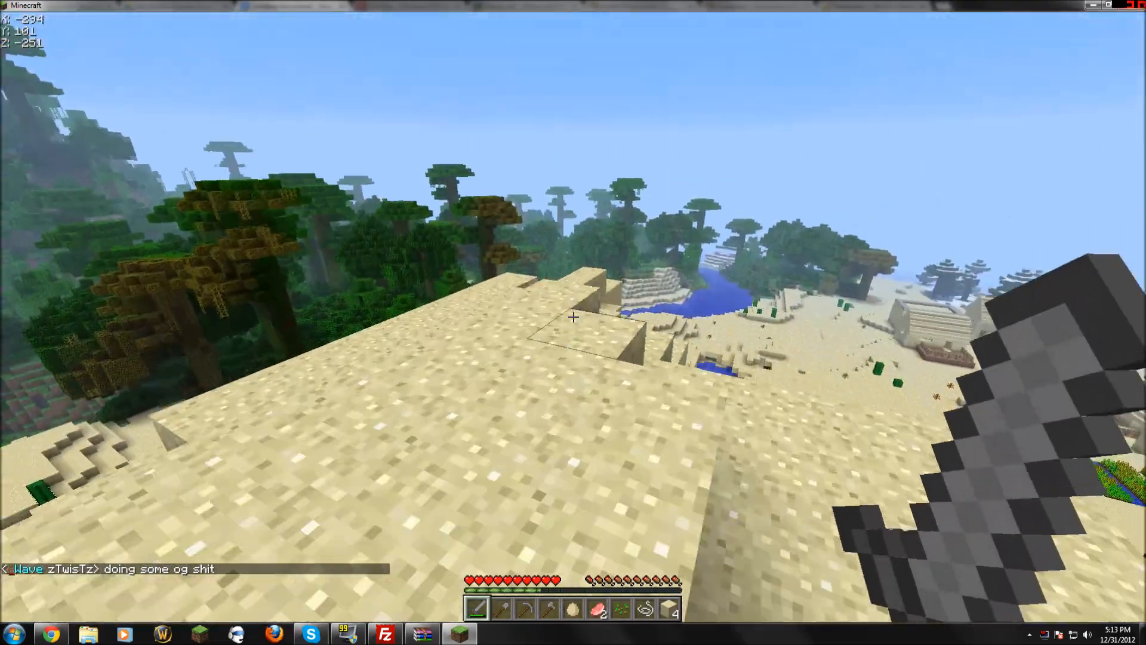